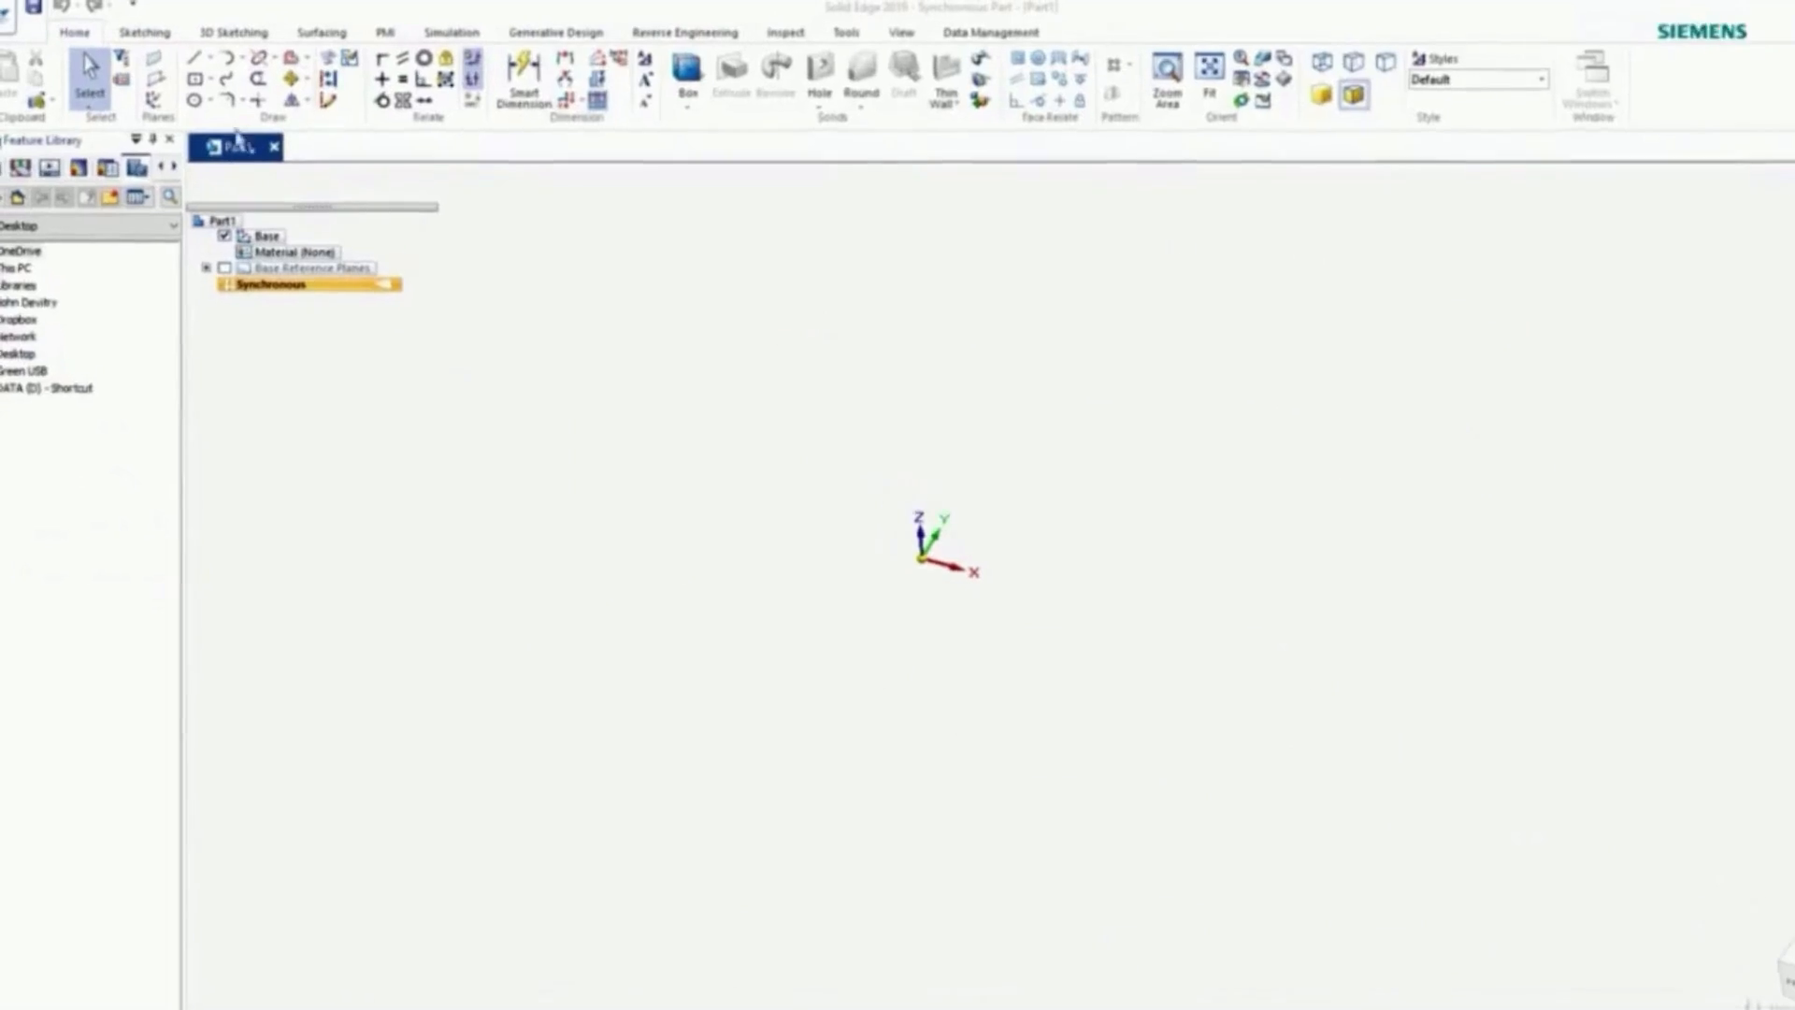
Step: Draw an eight-sided polygon by center at the origin with a distance of 500 mm and an angle of 180°
click(337, 125)
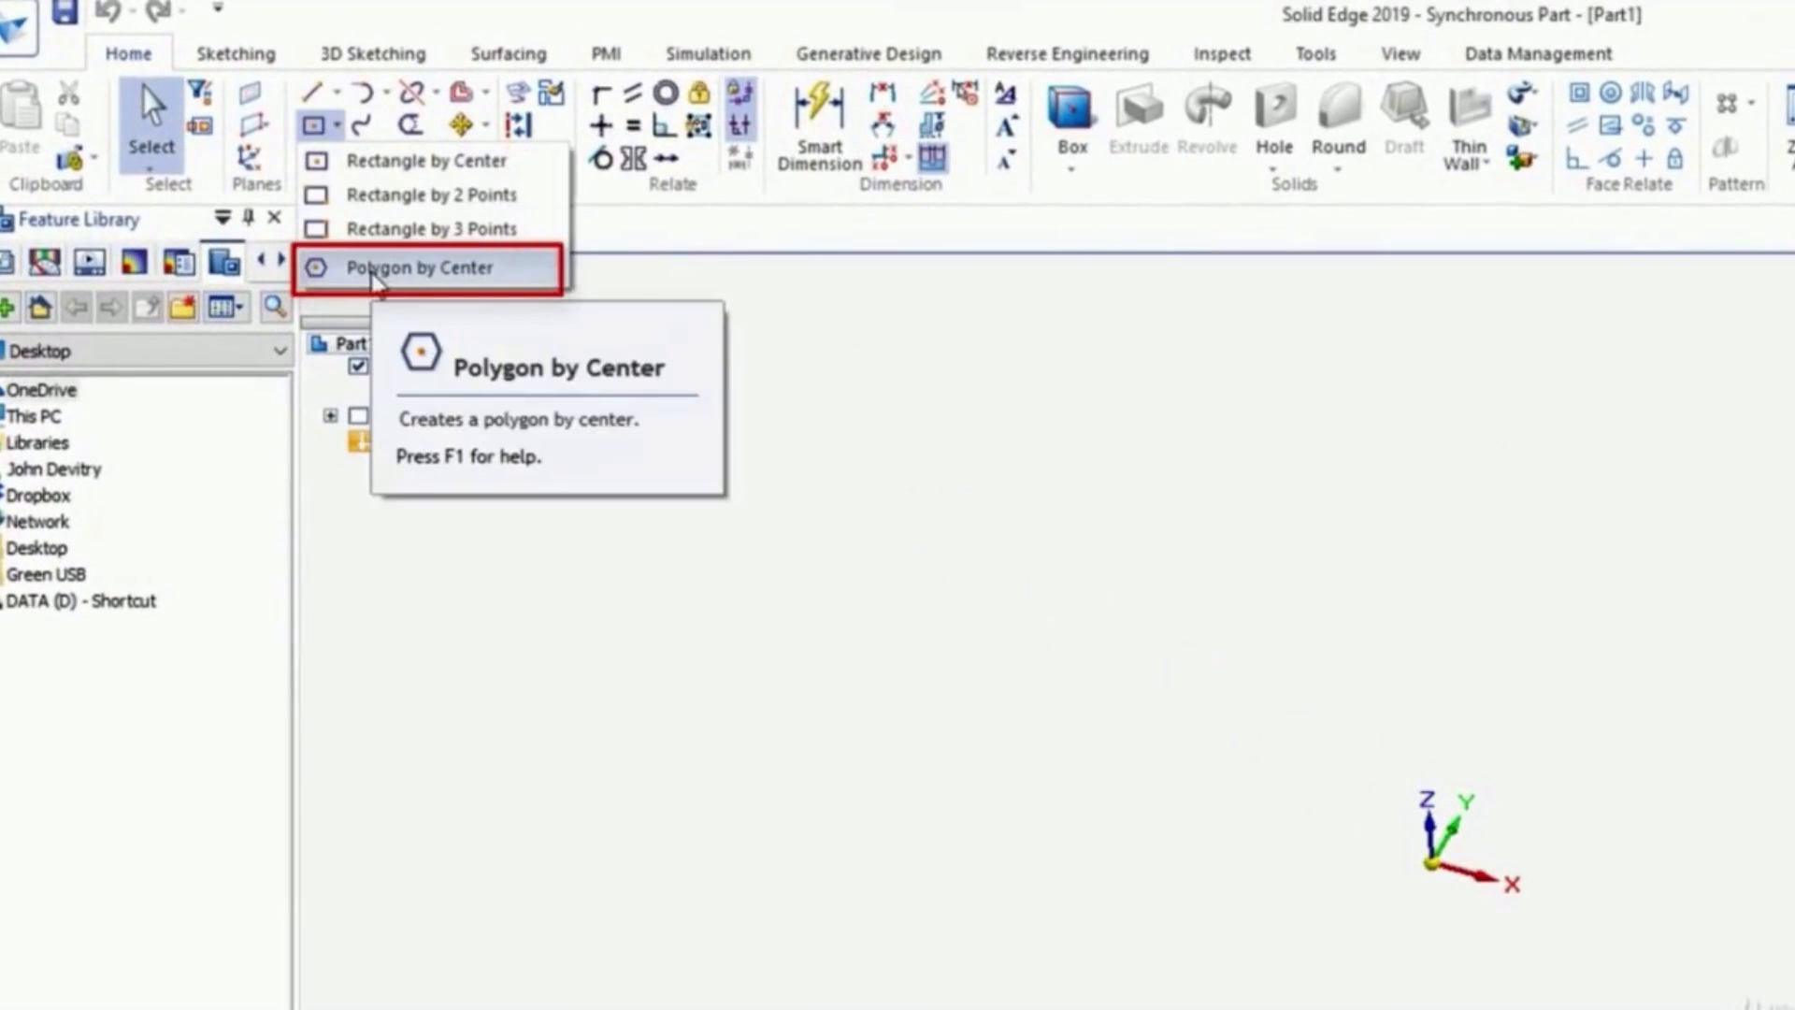
click(524, 269)
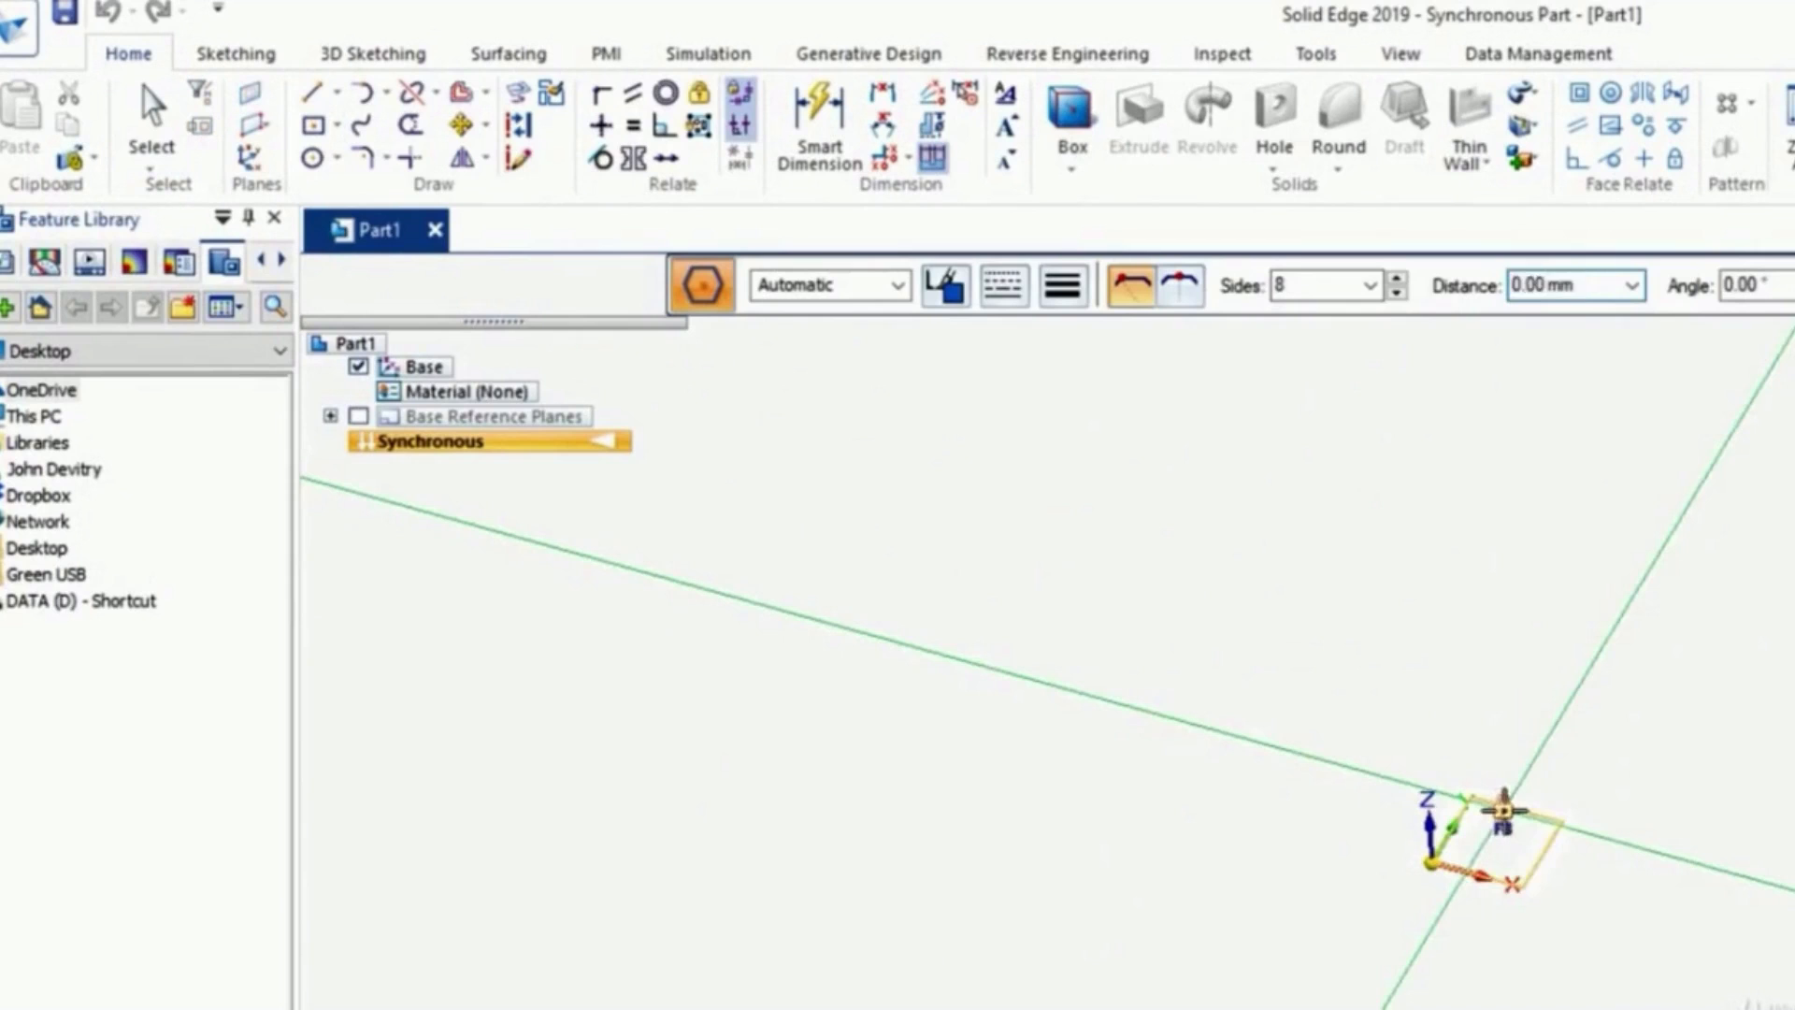
click(1500, 809)
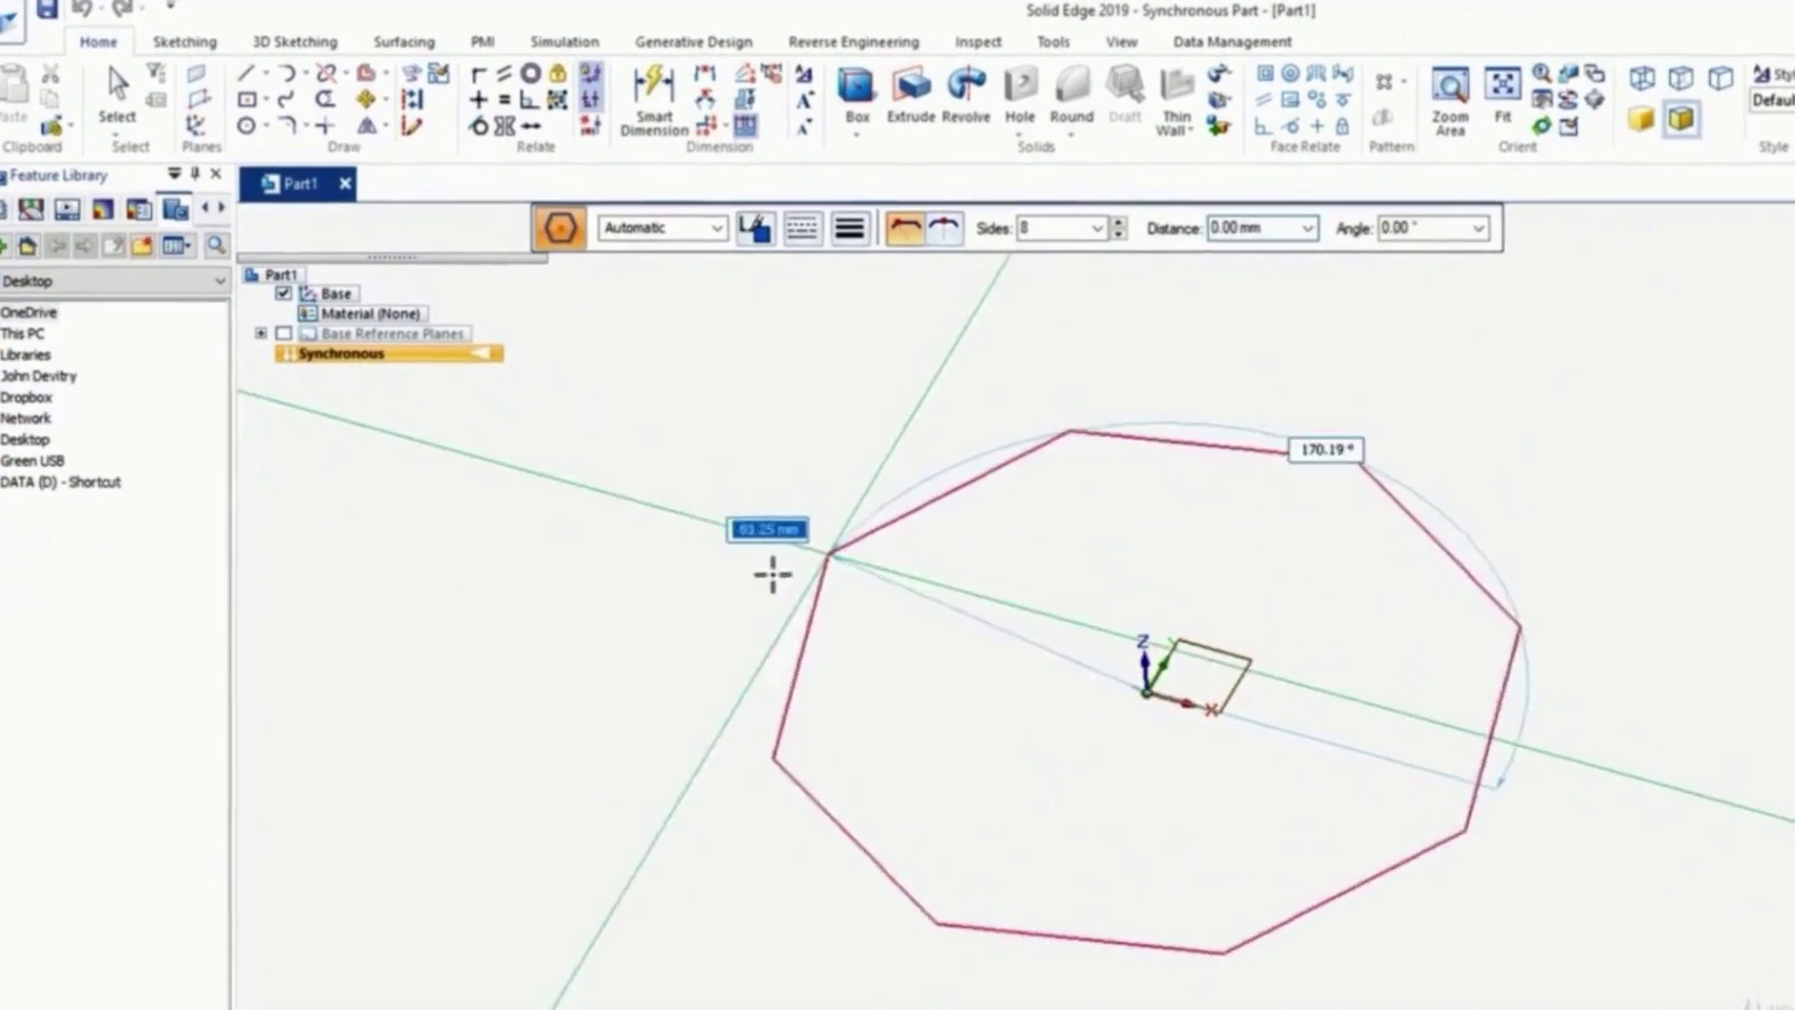
text(500)
key(Return)
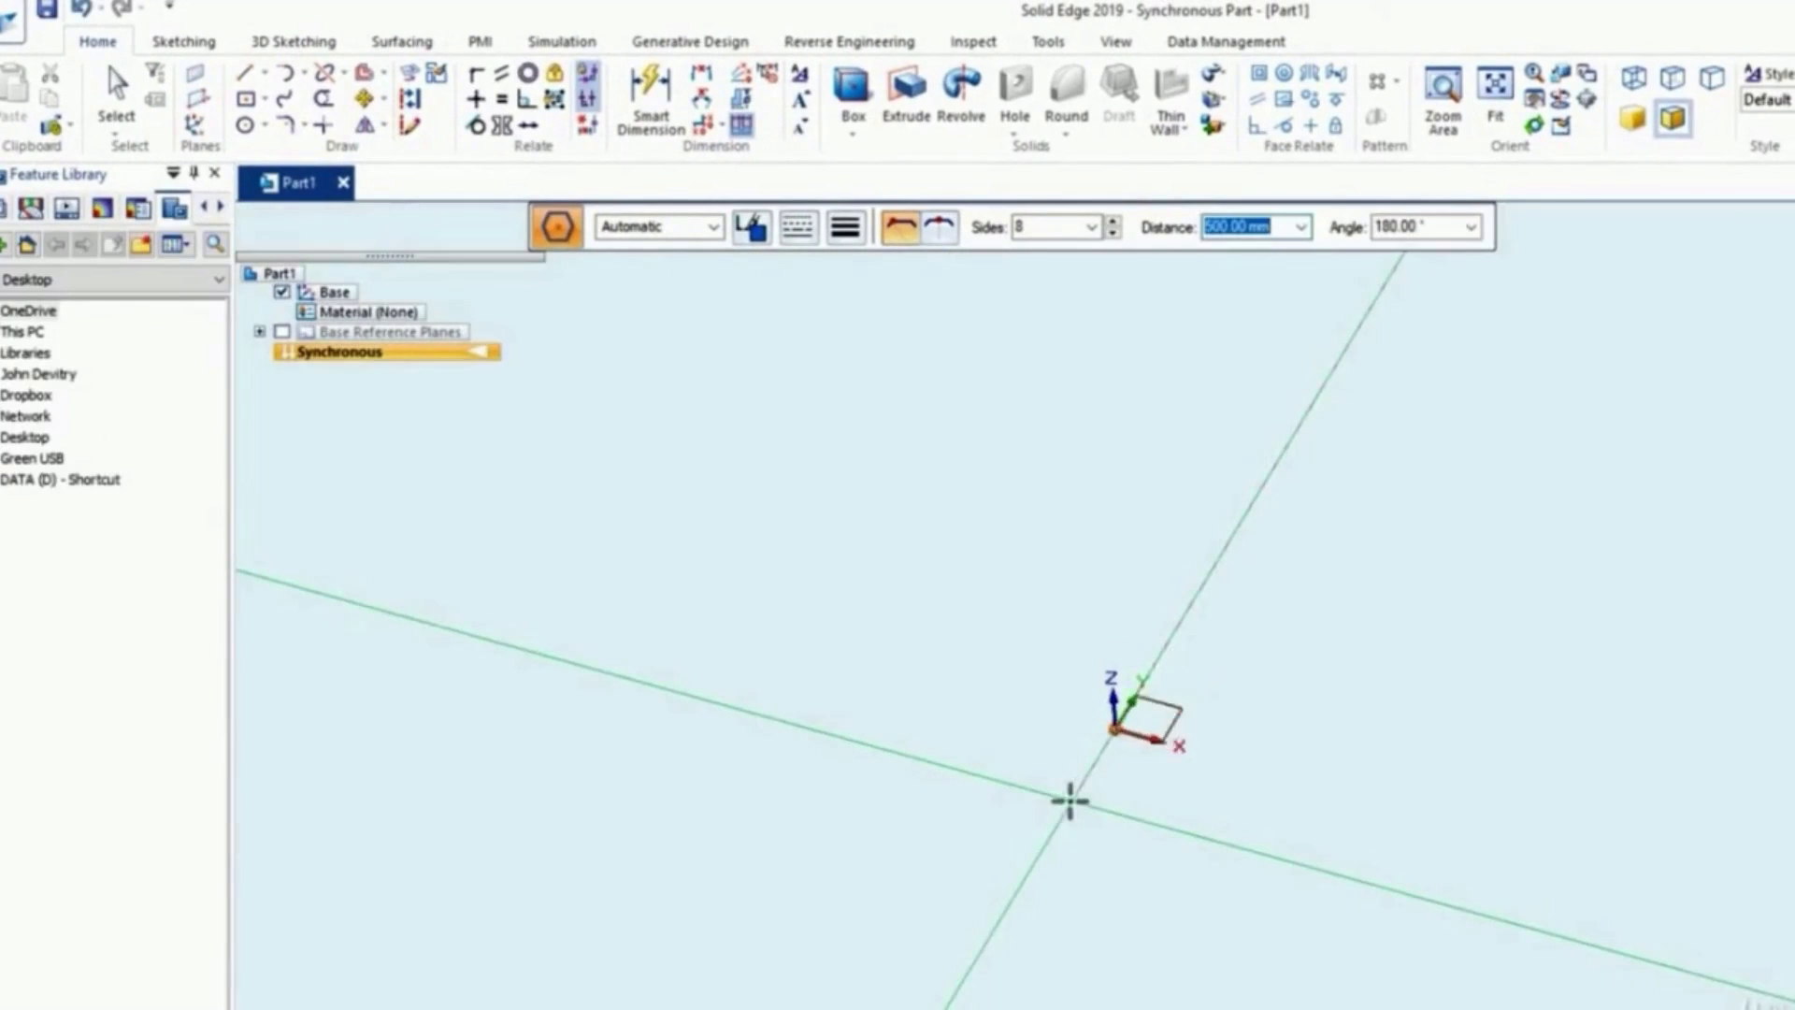
scroll(1072, 799, down, 3)
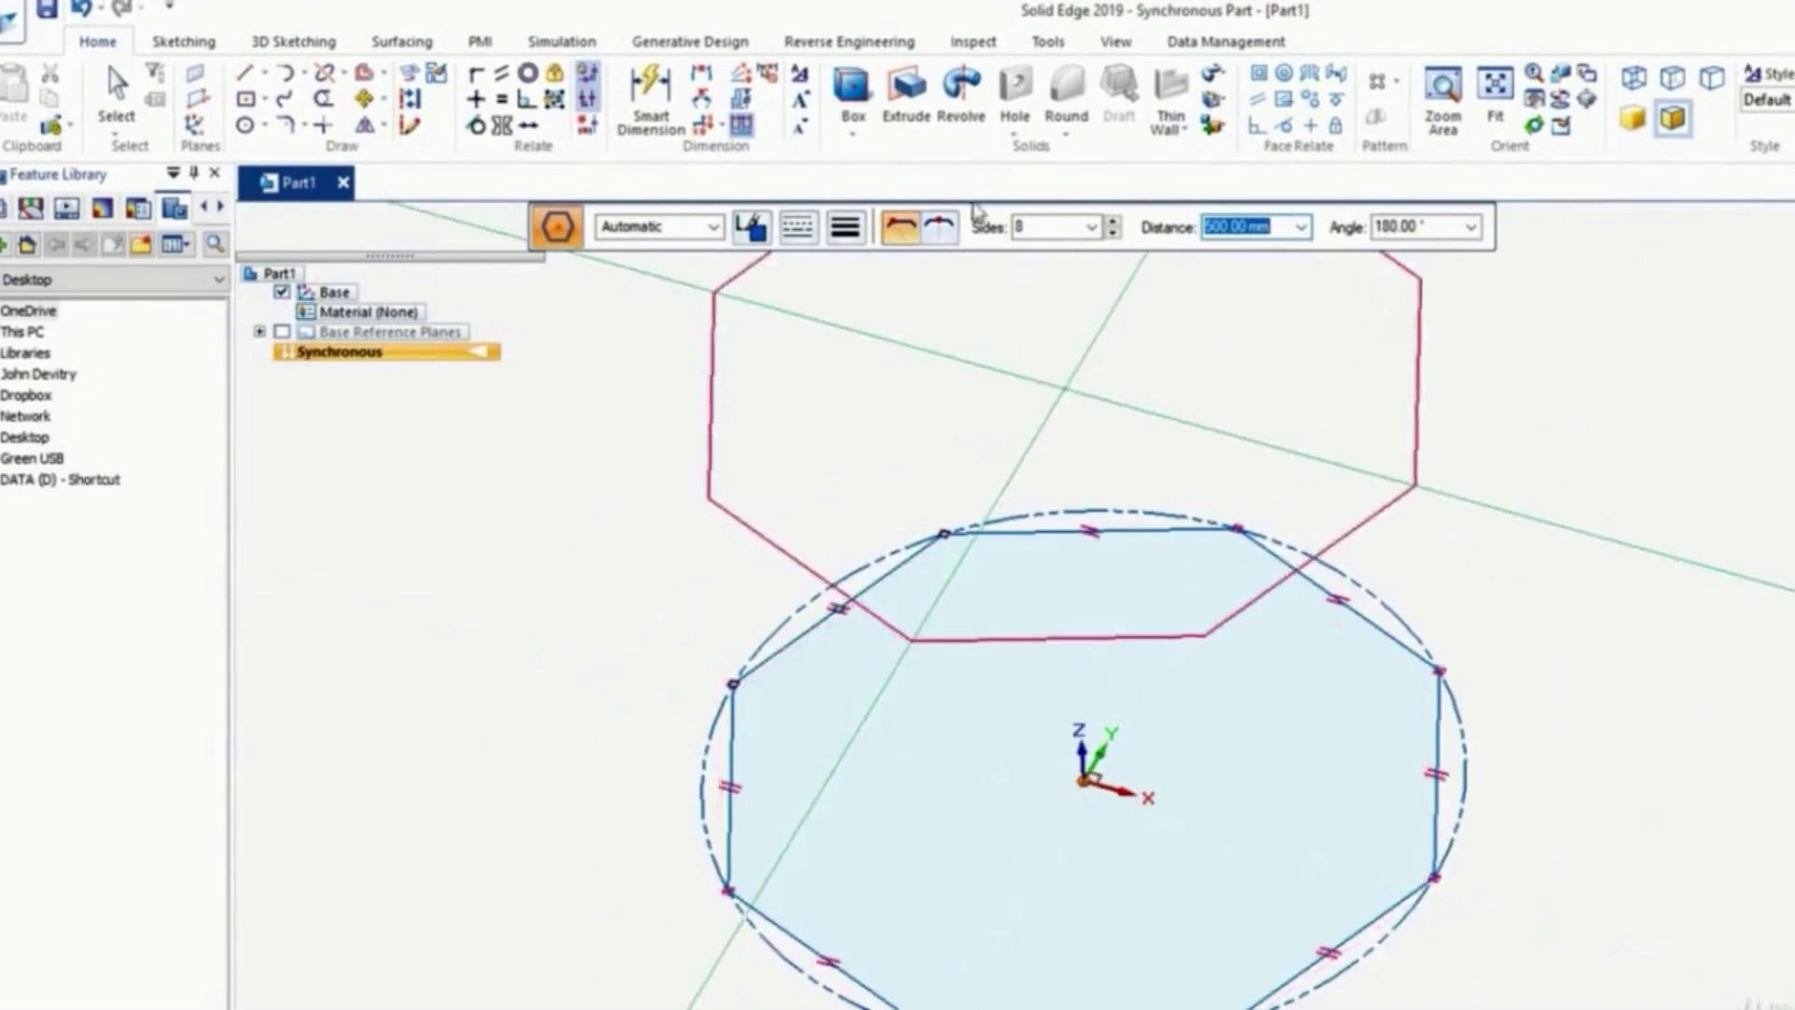
Step: Extrude the octagon upward 320 mm with a 24° draft so its sides taper inward
click(905, 90)
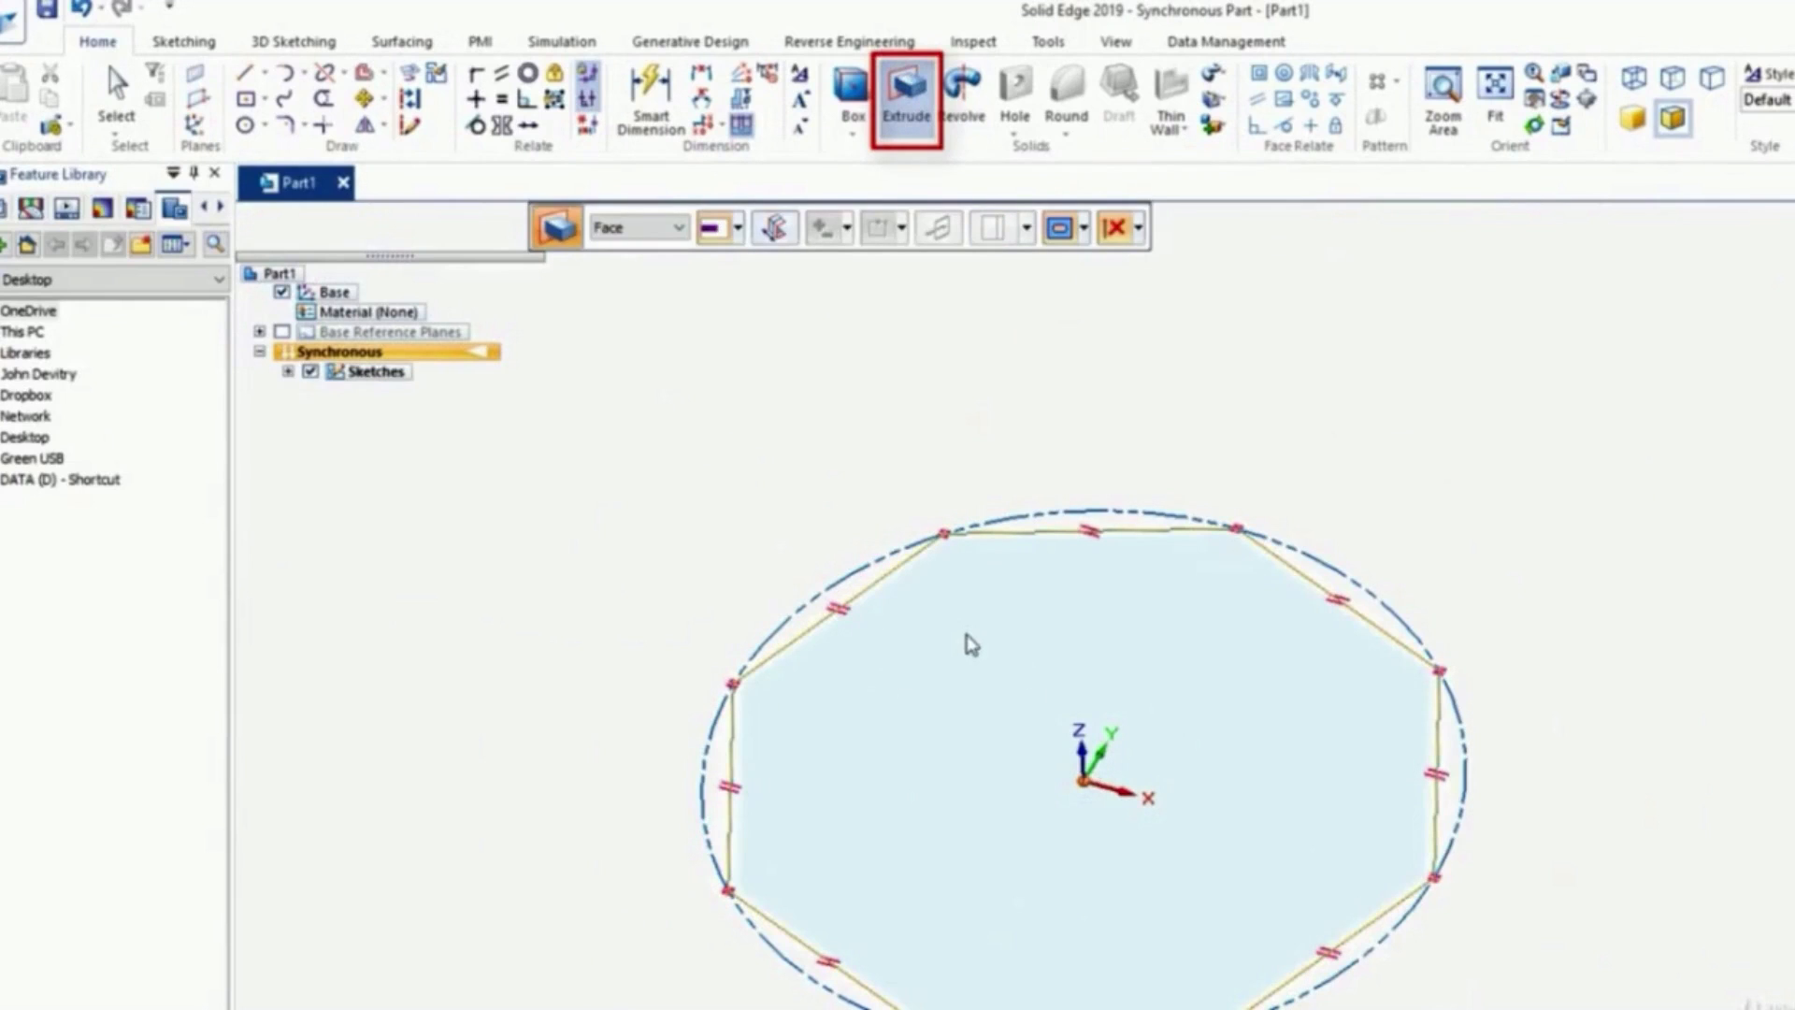
click(973, 664)
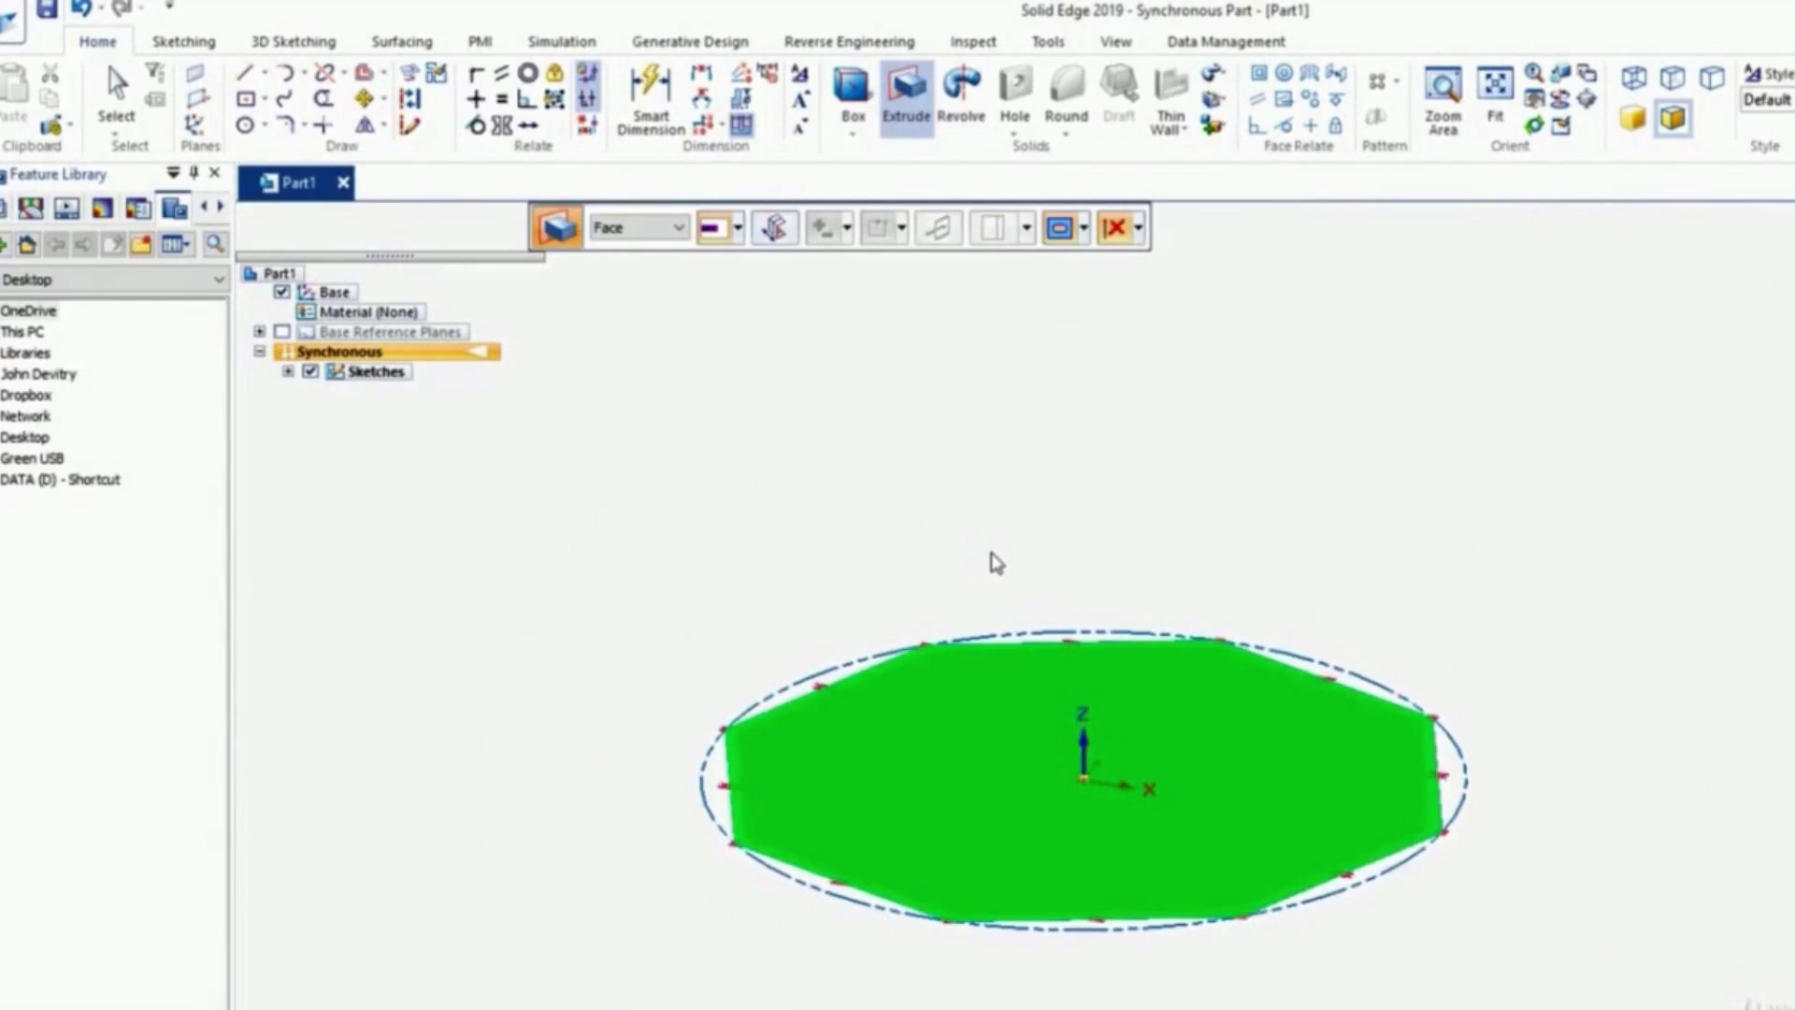
right_click(993, 556)
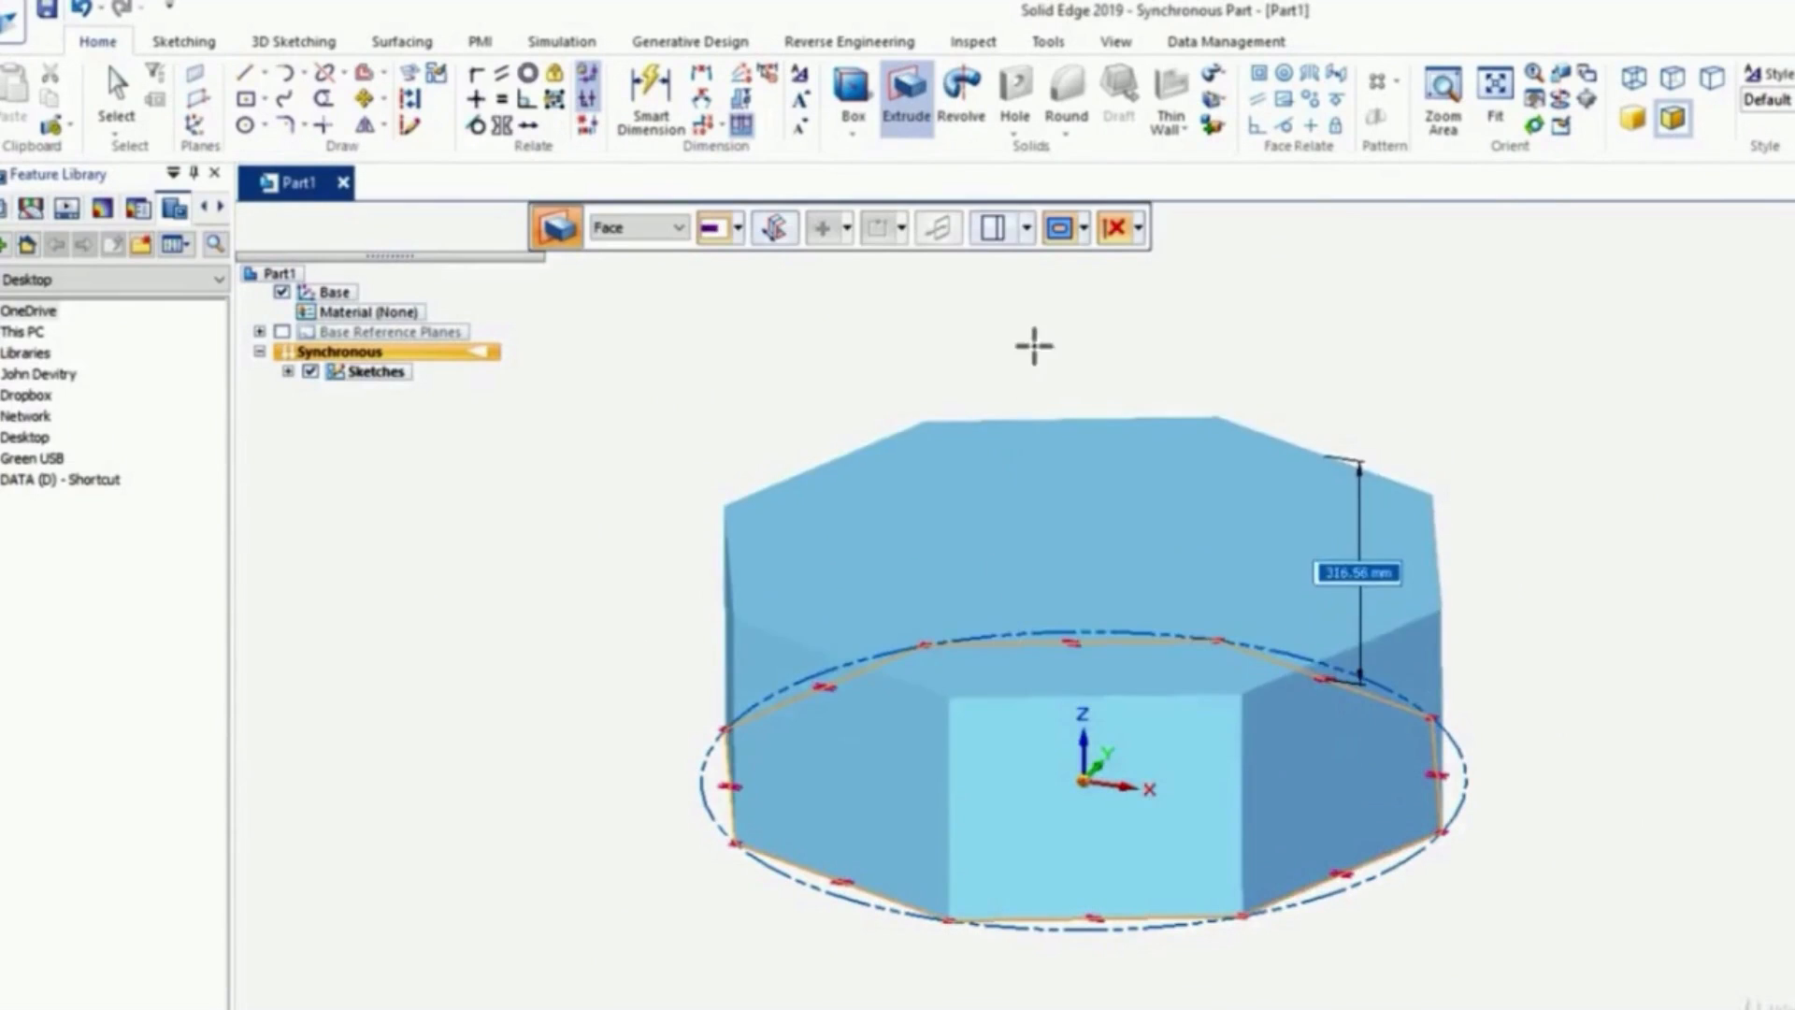
click(1027, 229)
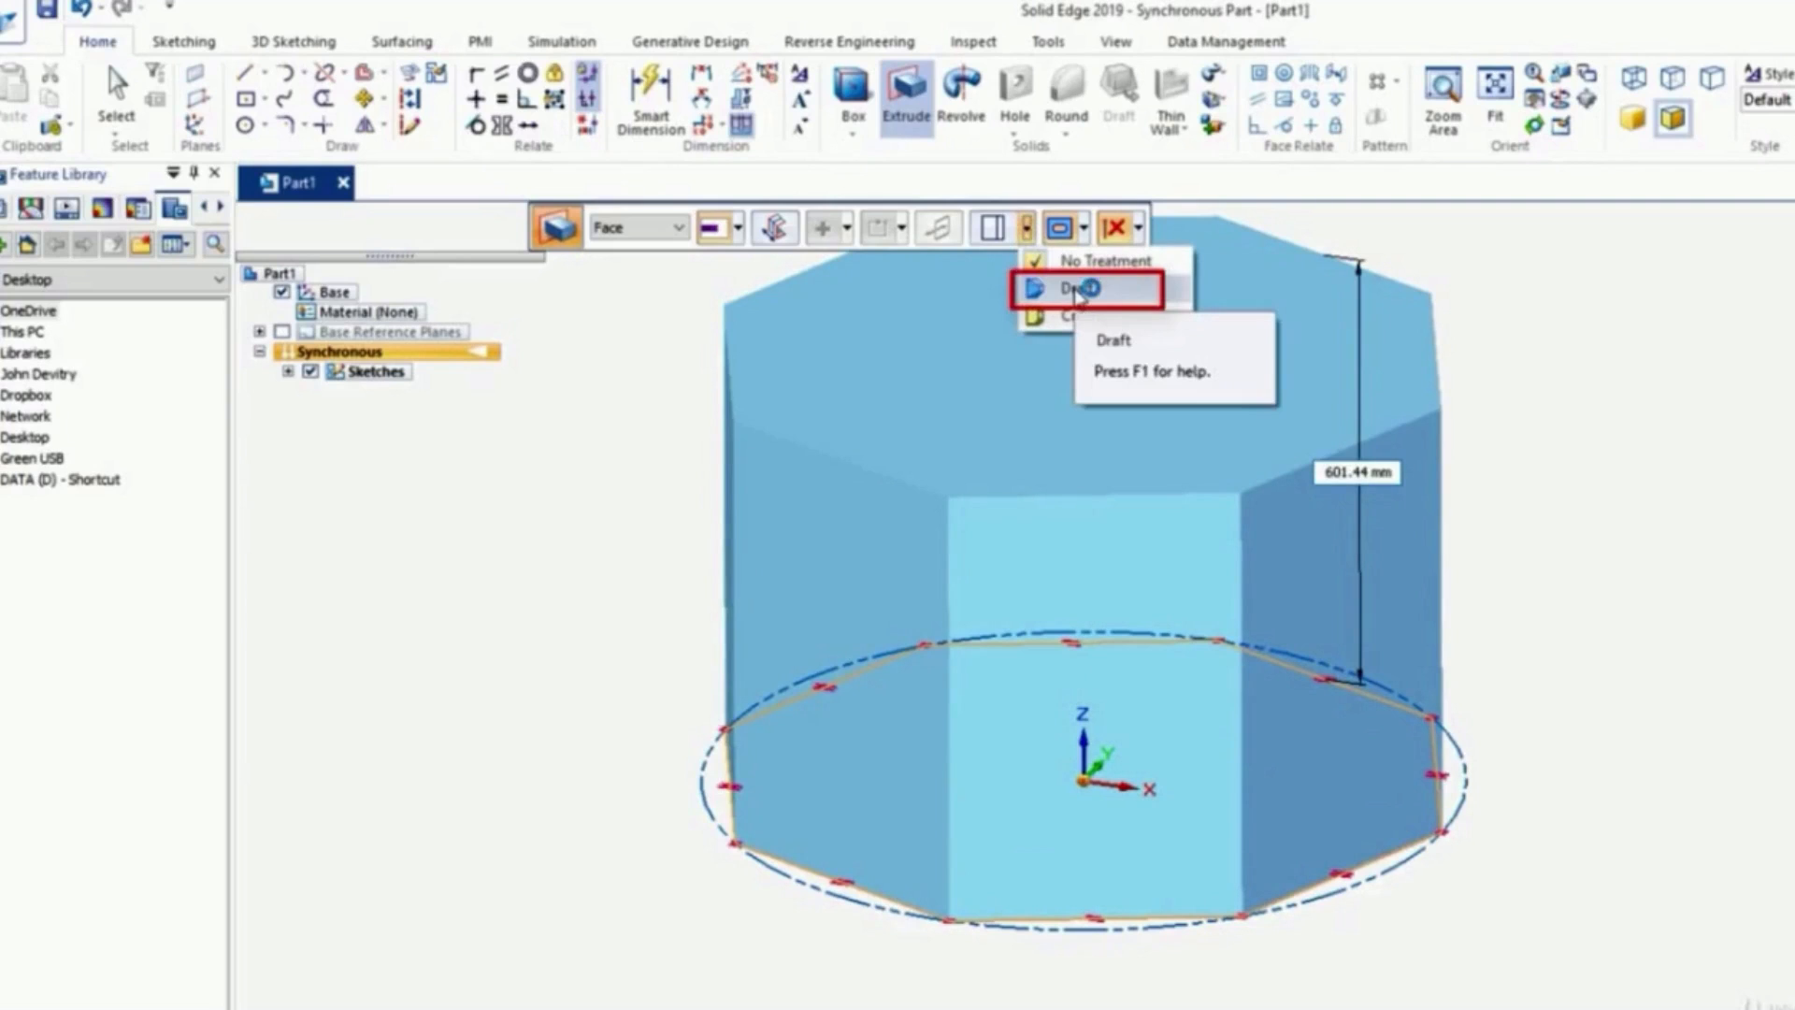
click(1077, 292)
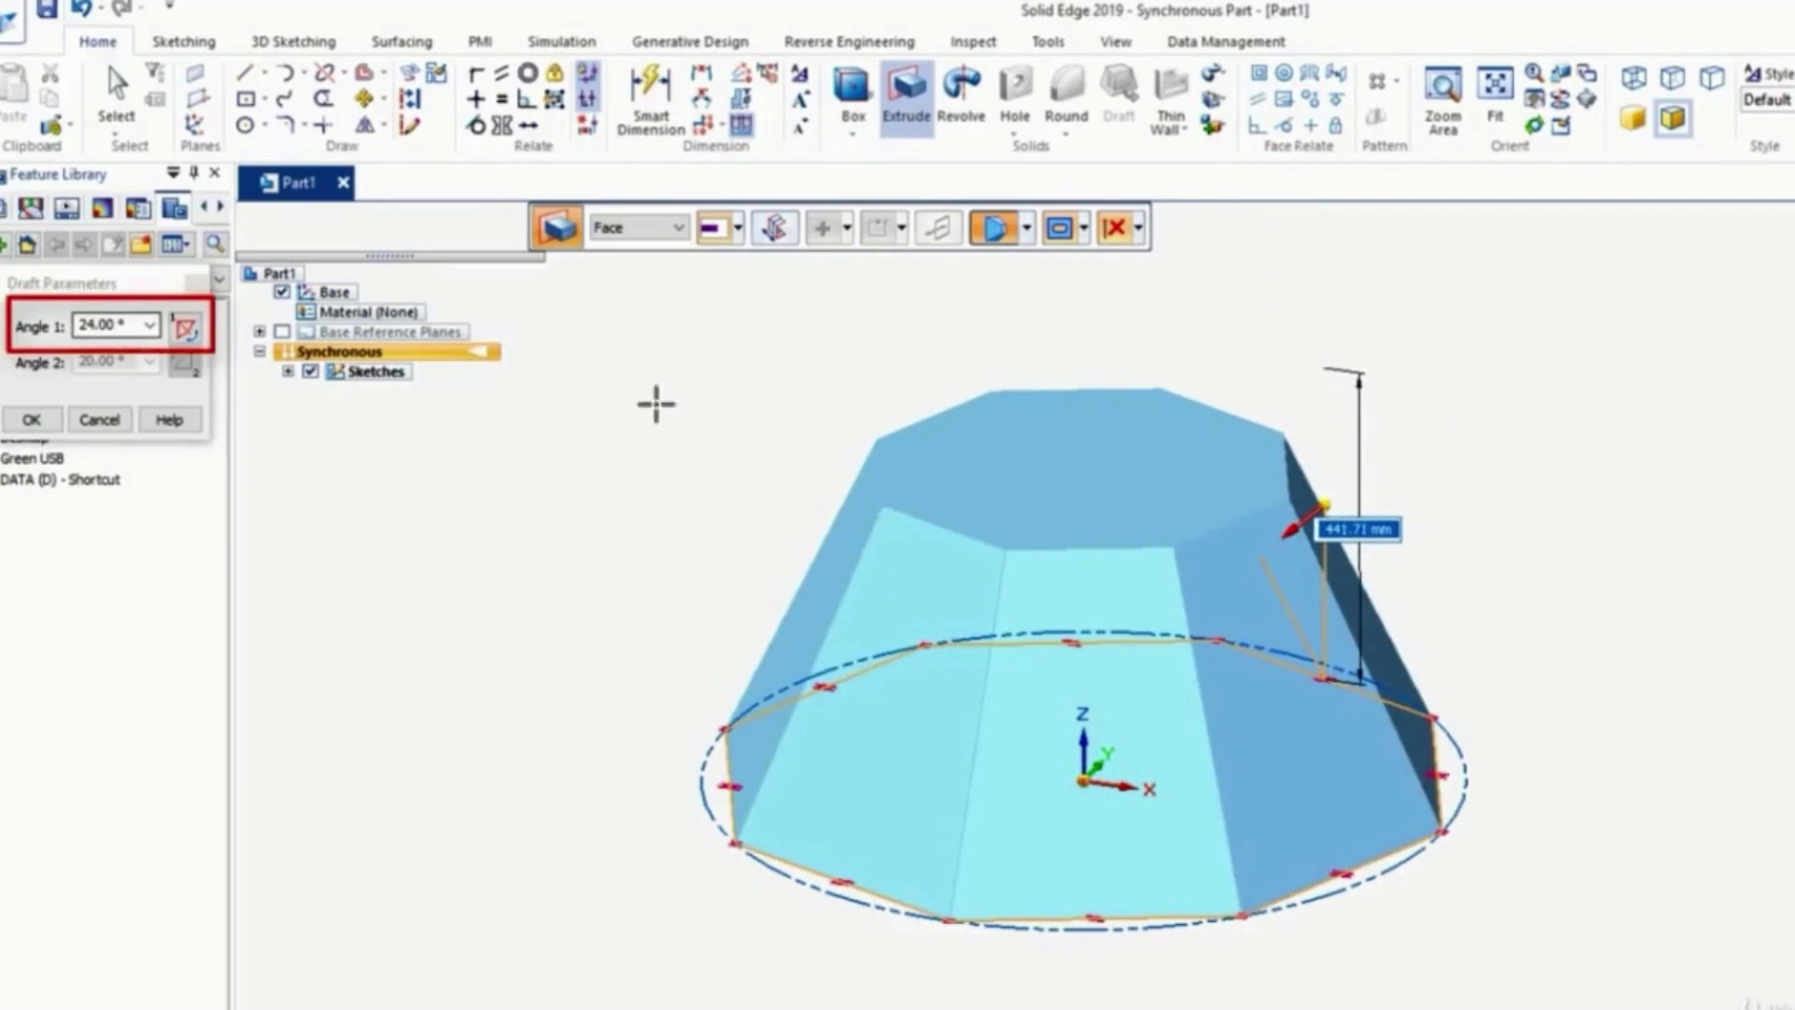
text(32)
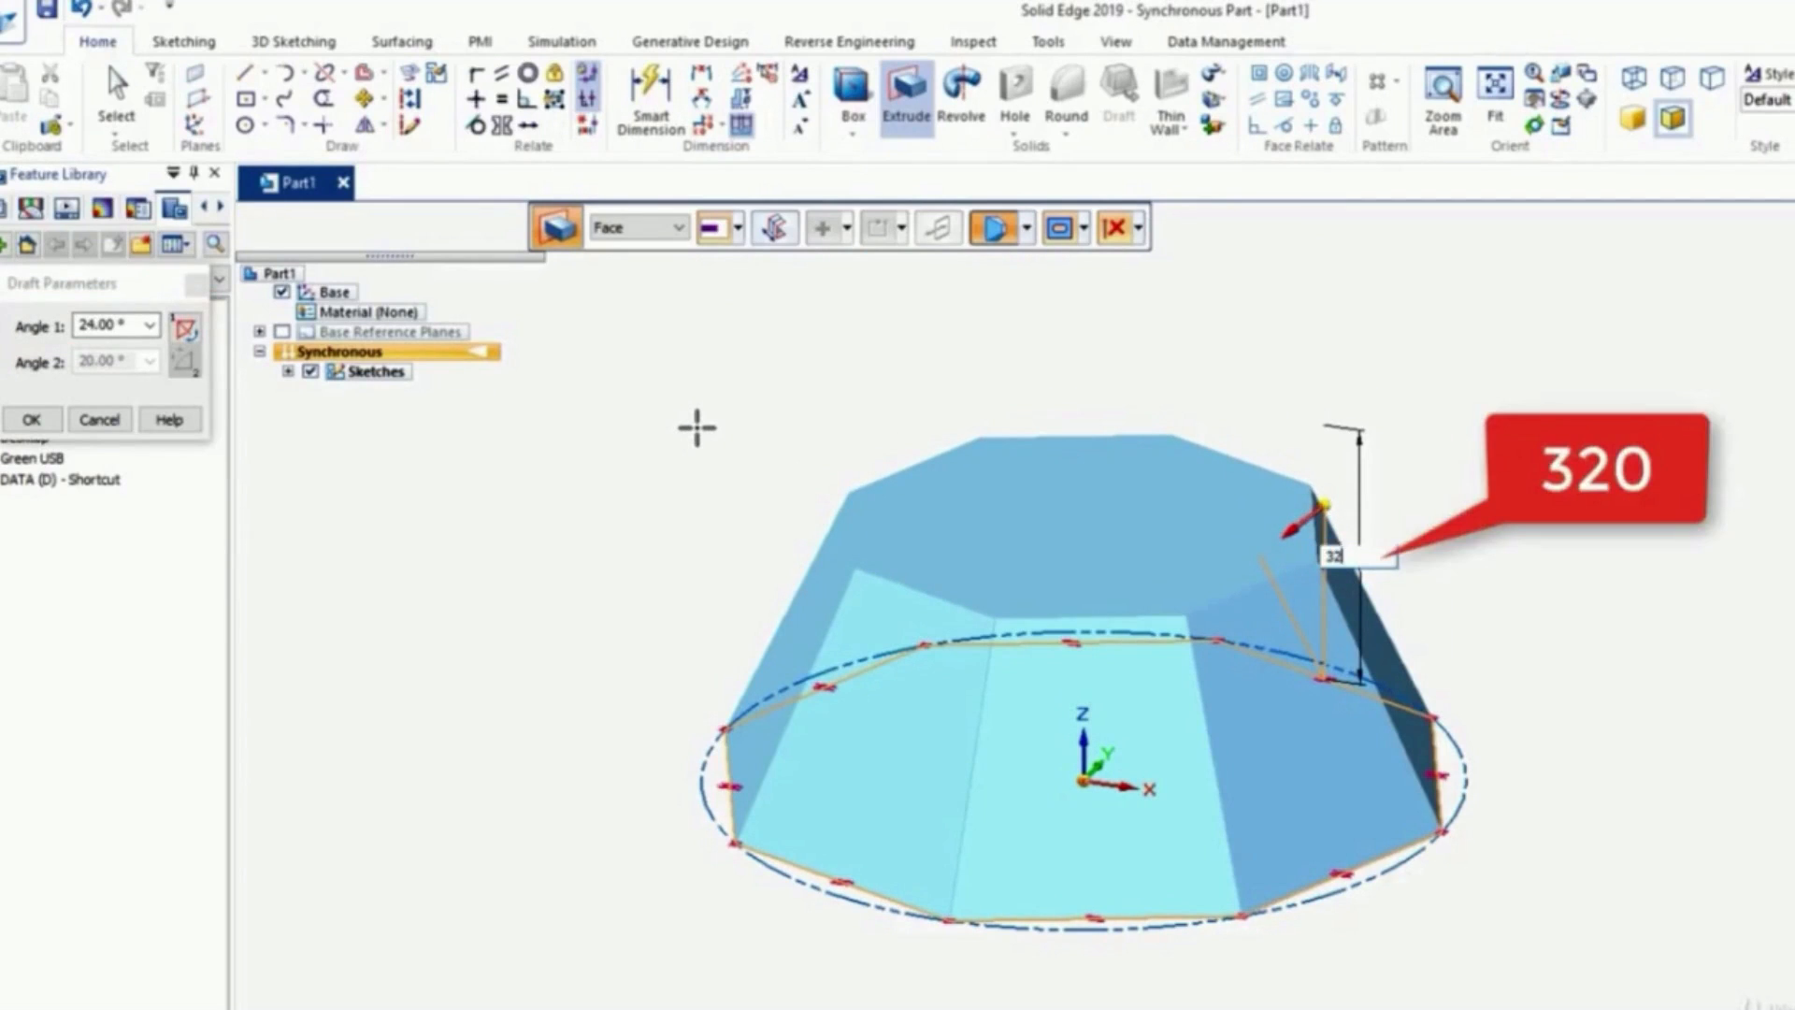
text(0)
key(Return)
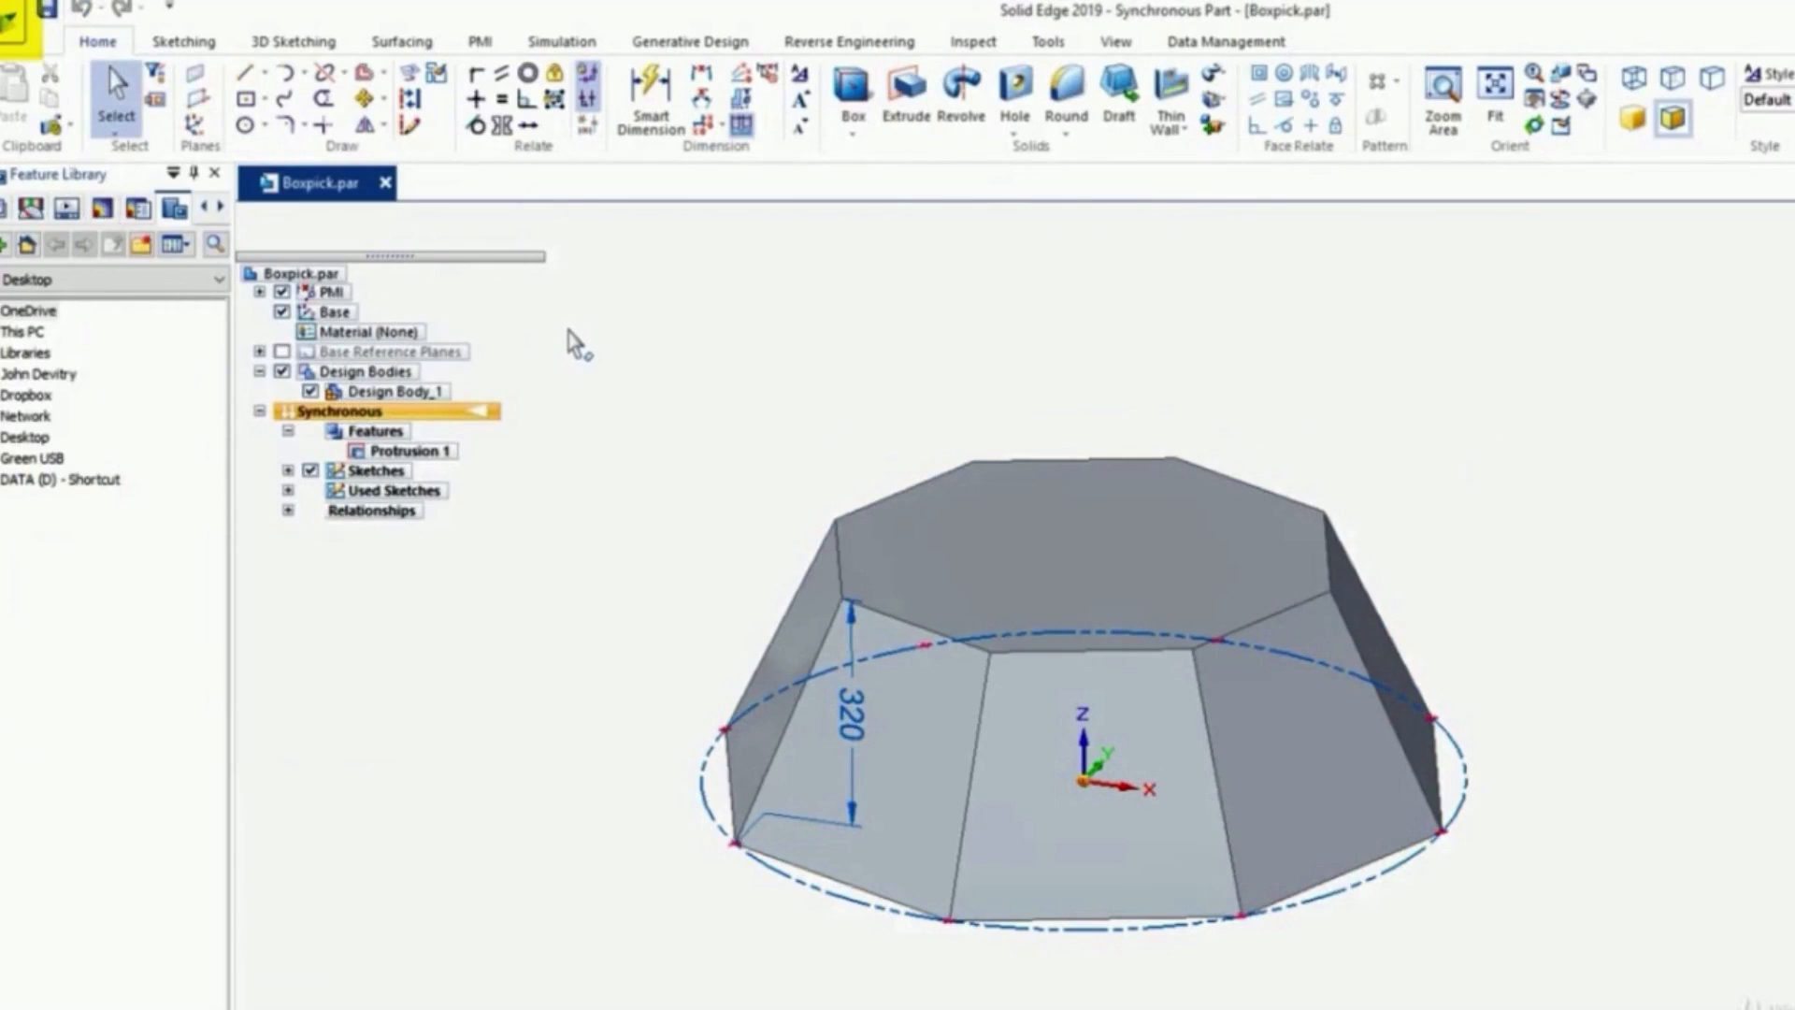
Step: Create an assembly of the active model from the Iso Metric Assembly.asm template, closing the current document
click(9, 28)
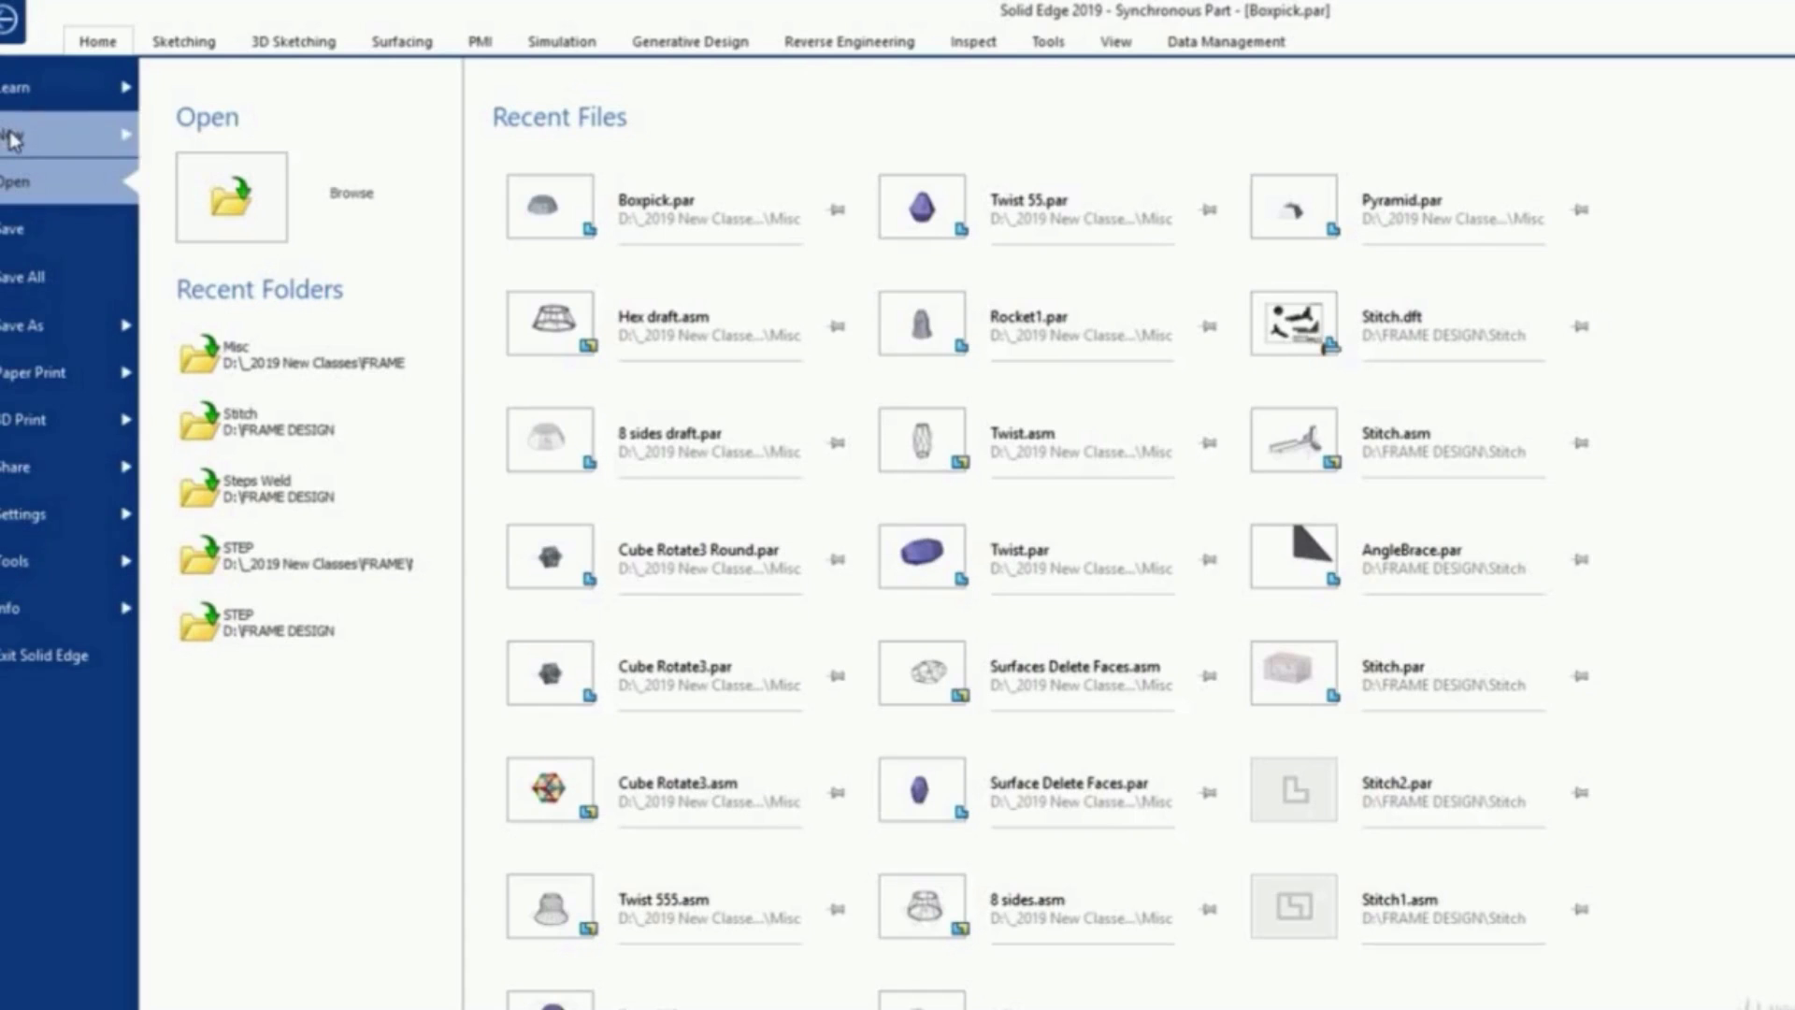
click(11, 138)
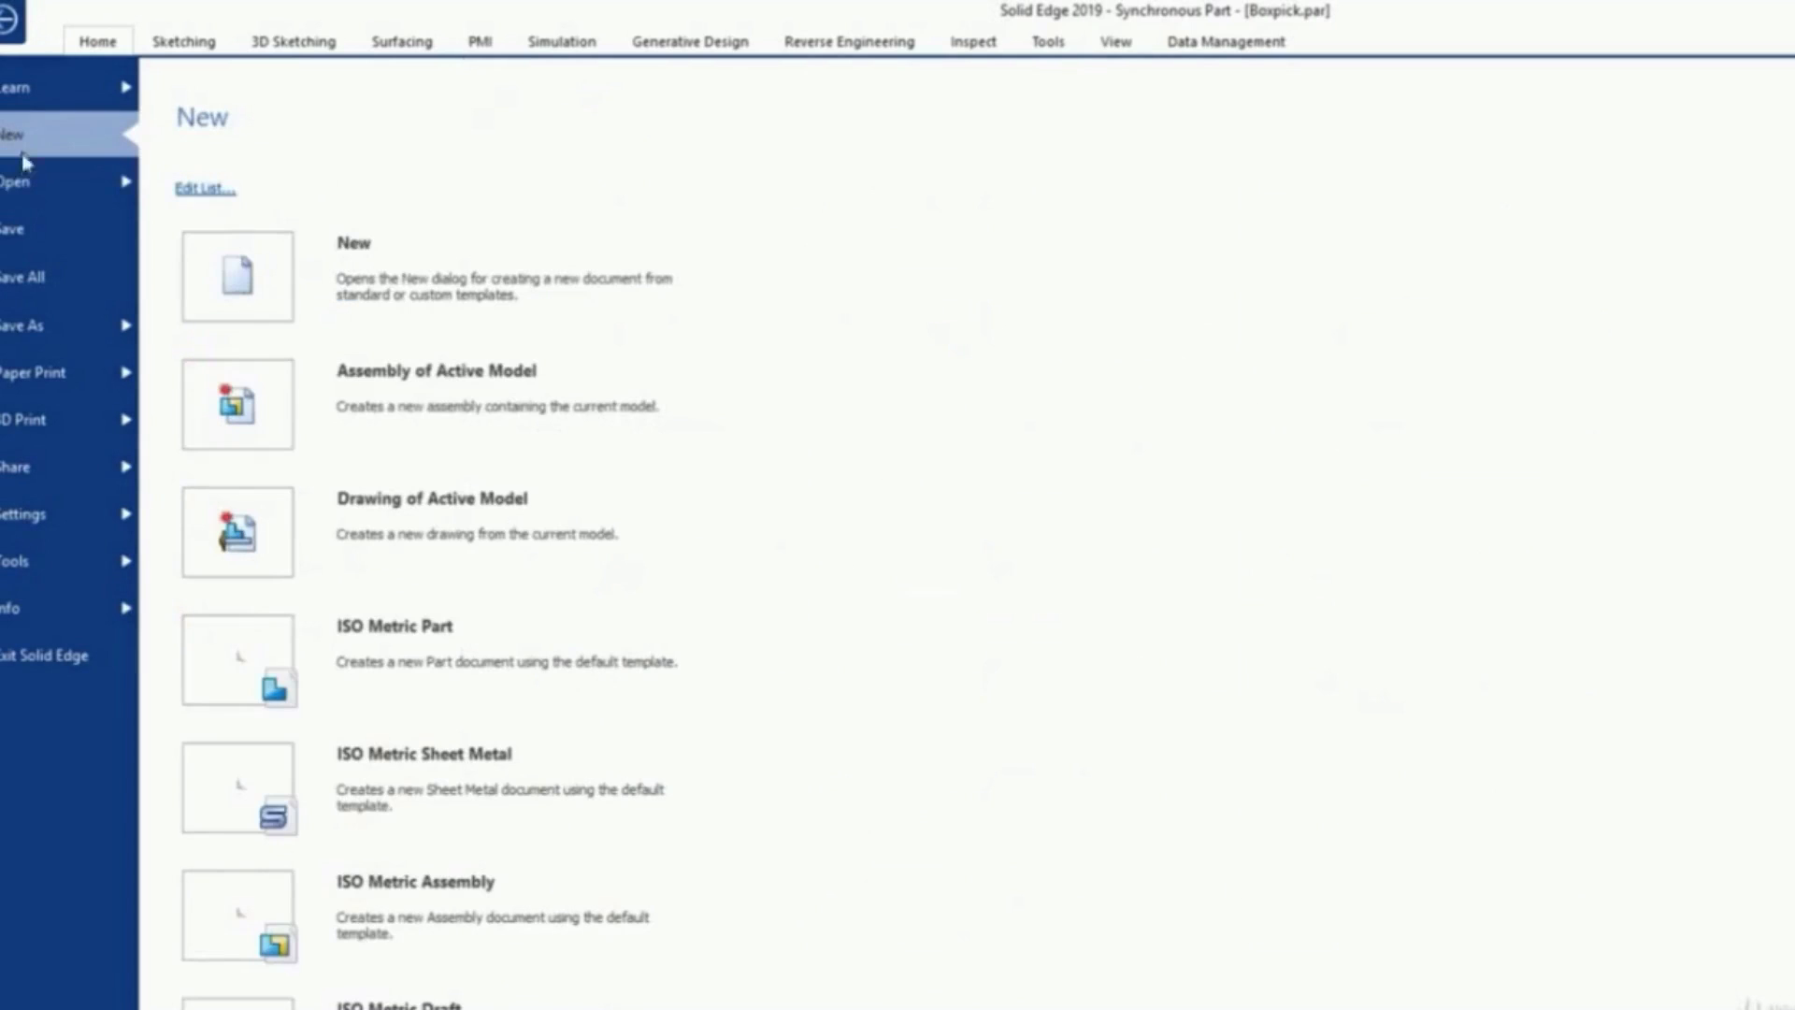
click(433, 438)
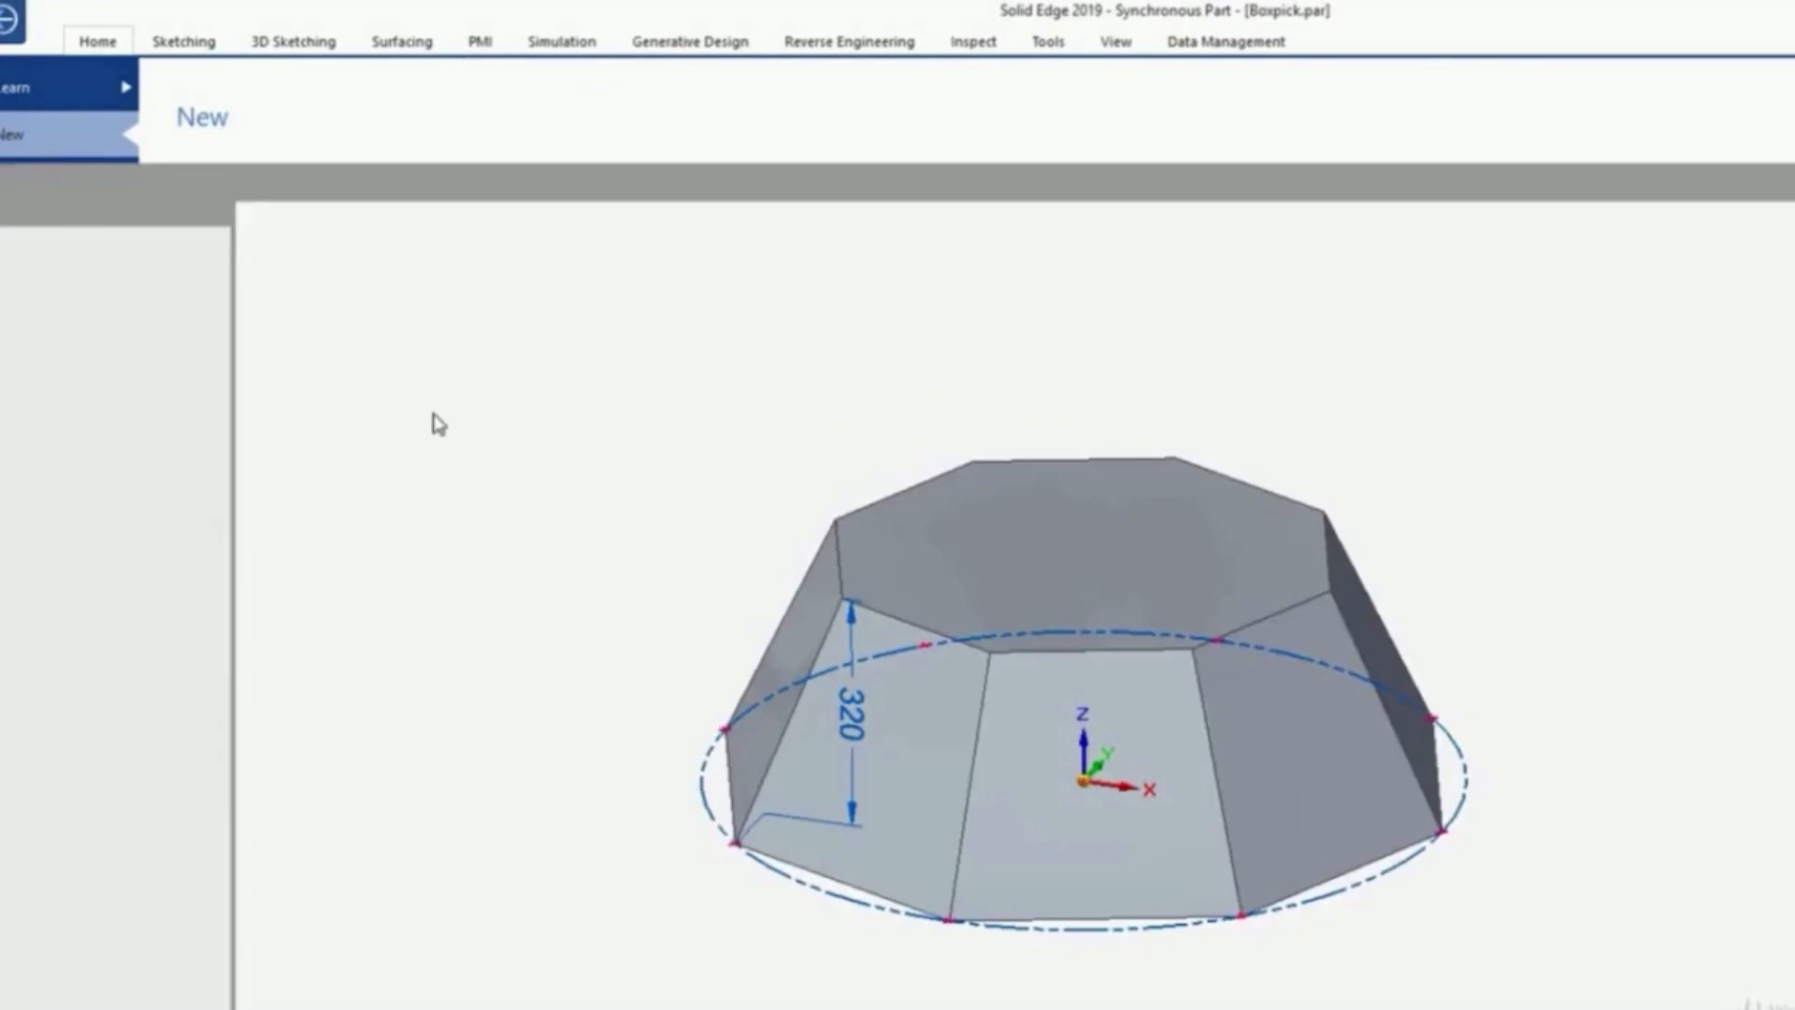
click(1134, 736)
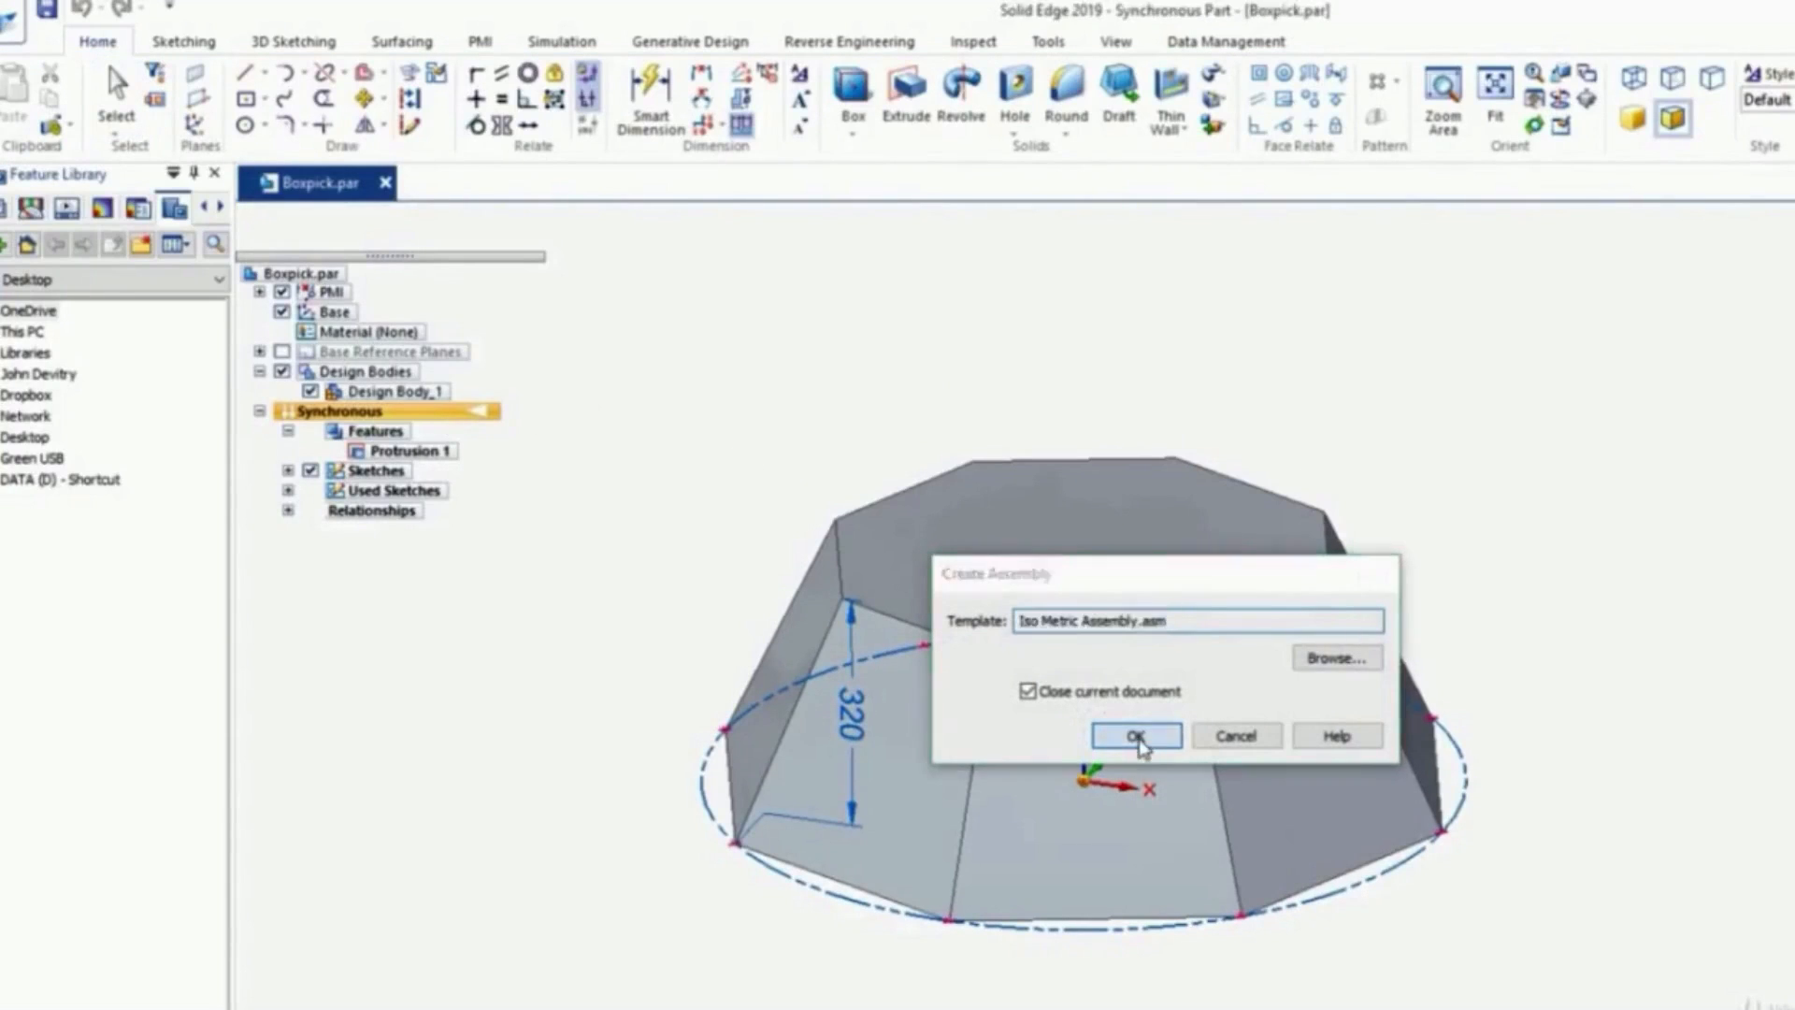
Step: Enter the Frame Design environment and start a frame with the current frame options
click(671, 42)
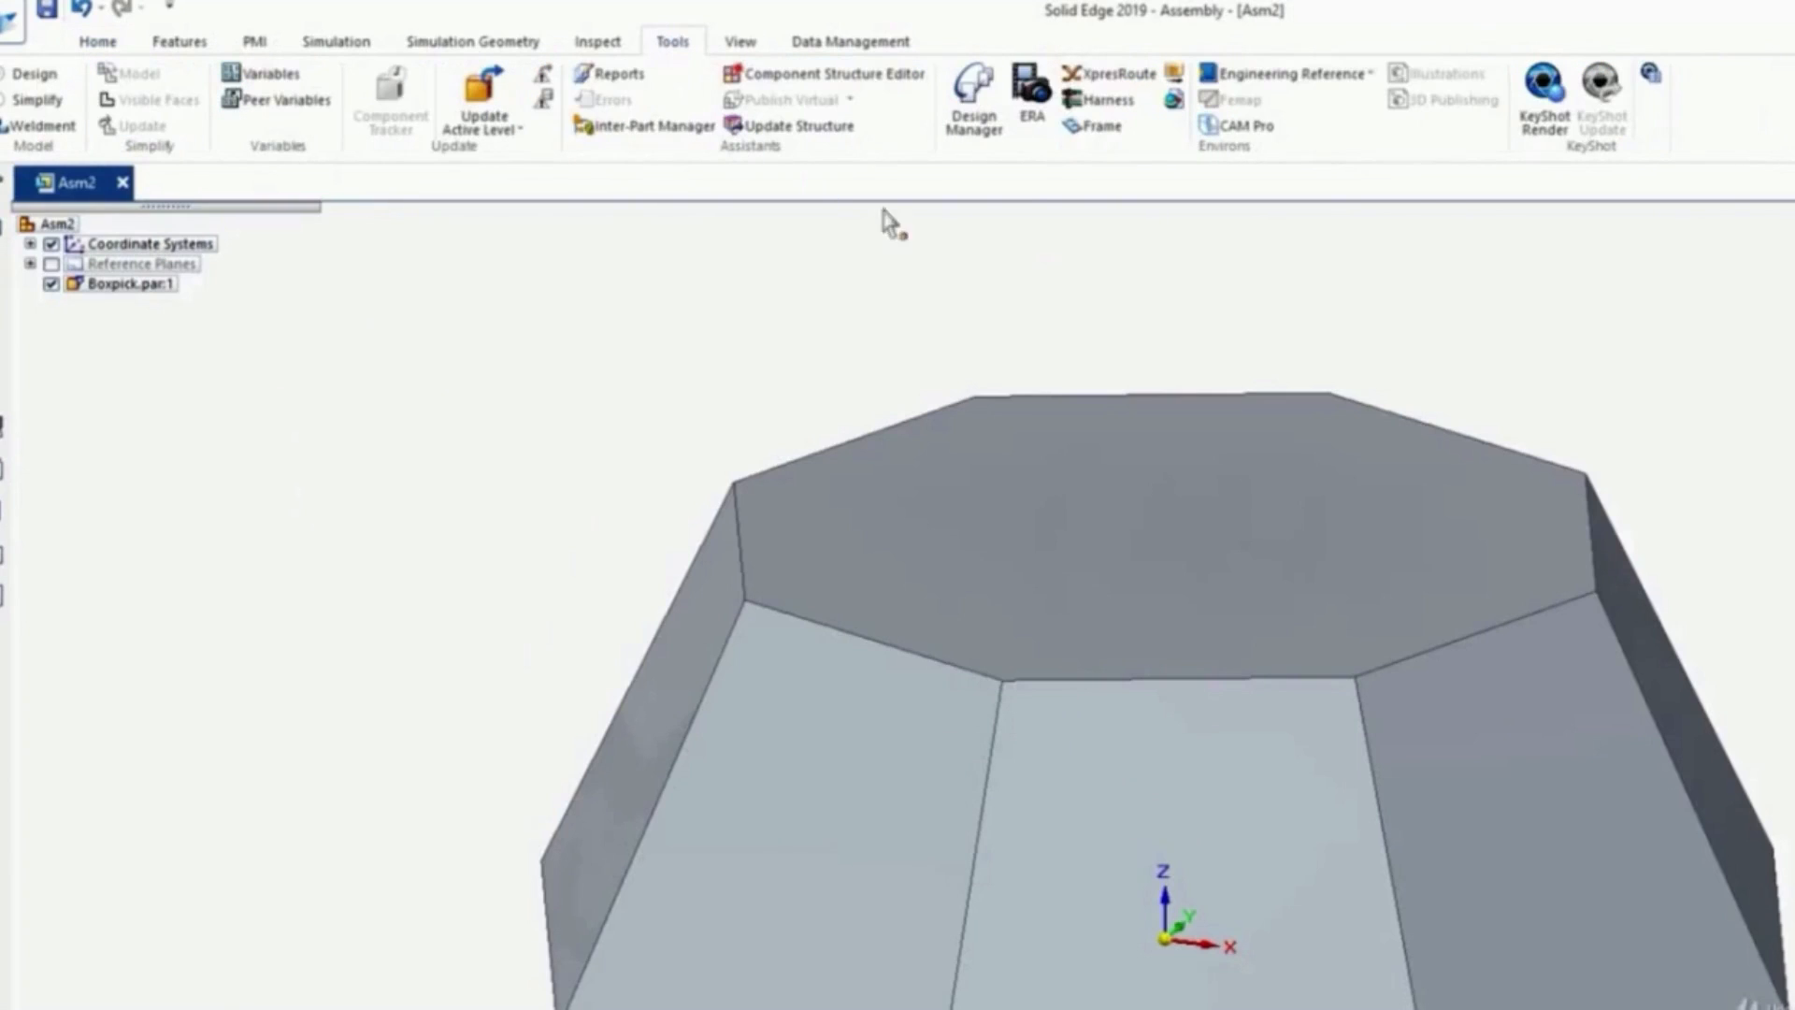
click(1111, 130)
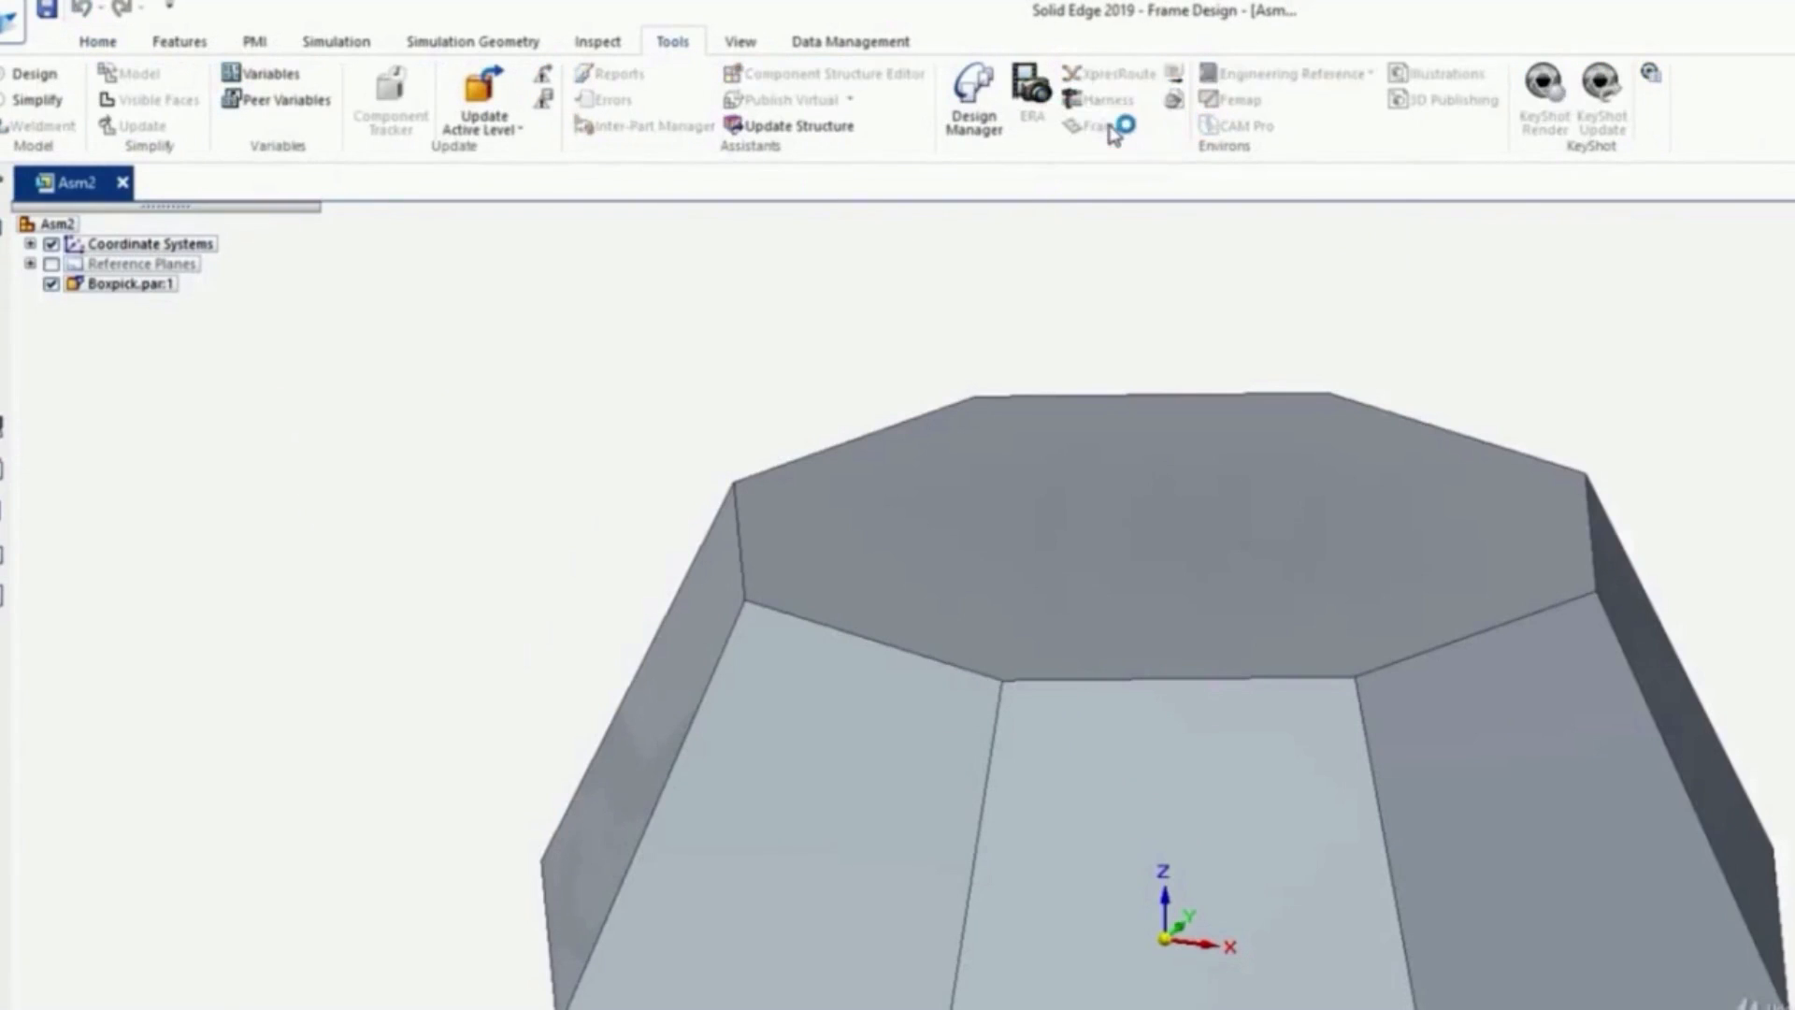
click(806, 97)
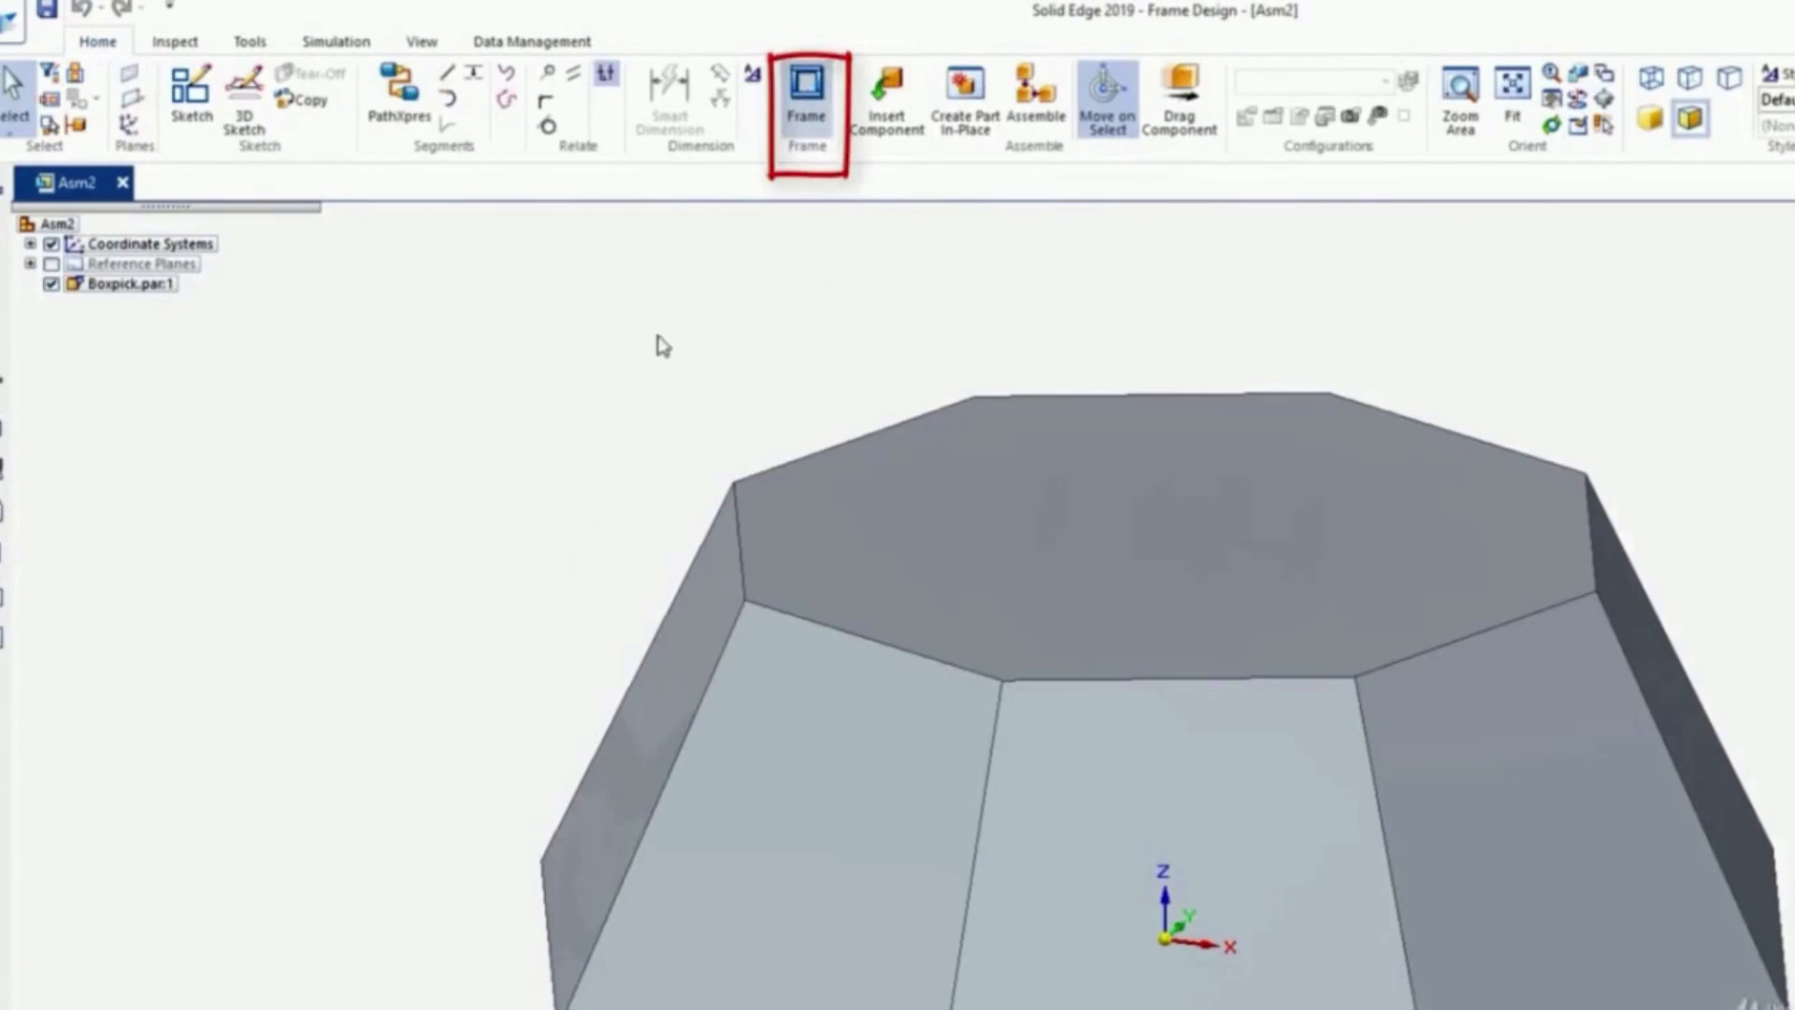
click(248, 958)
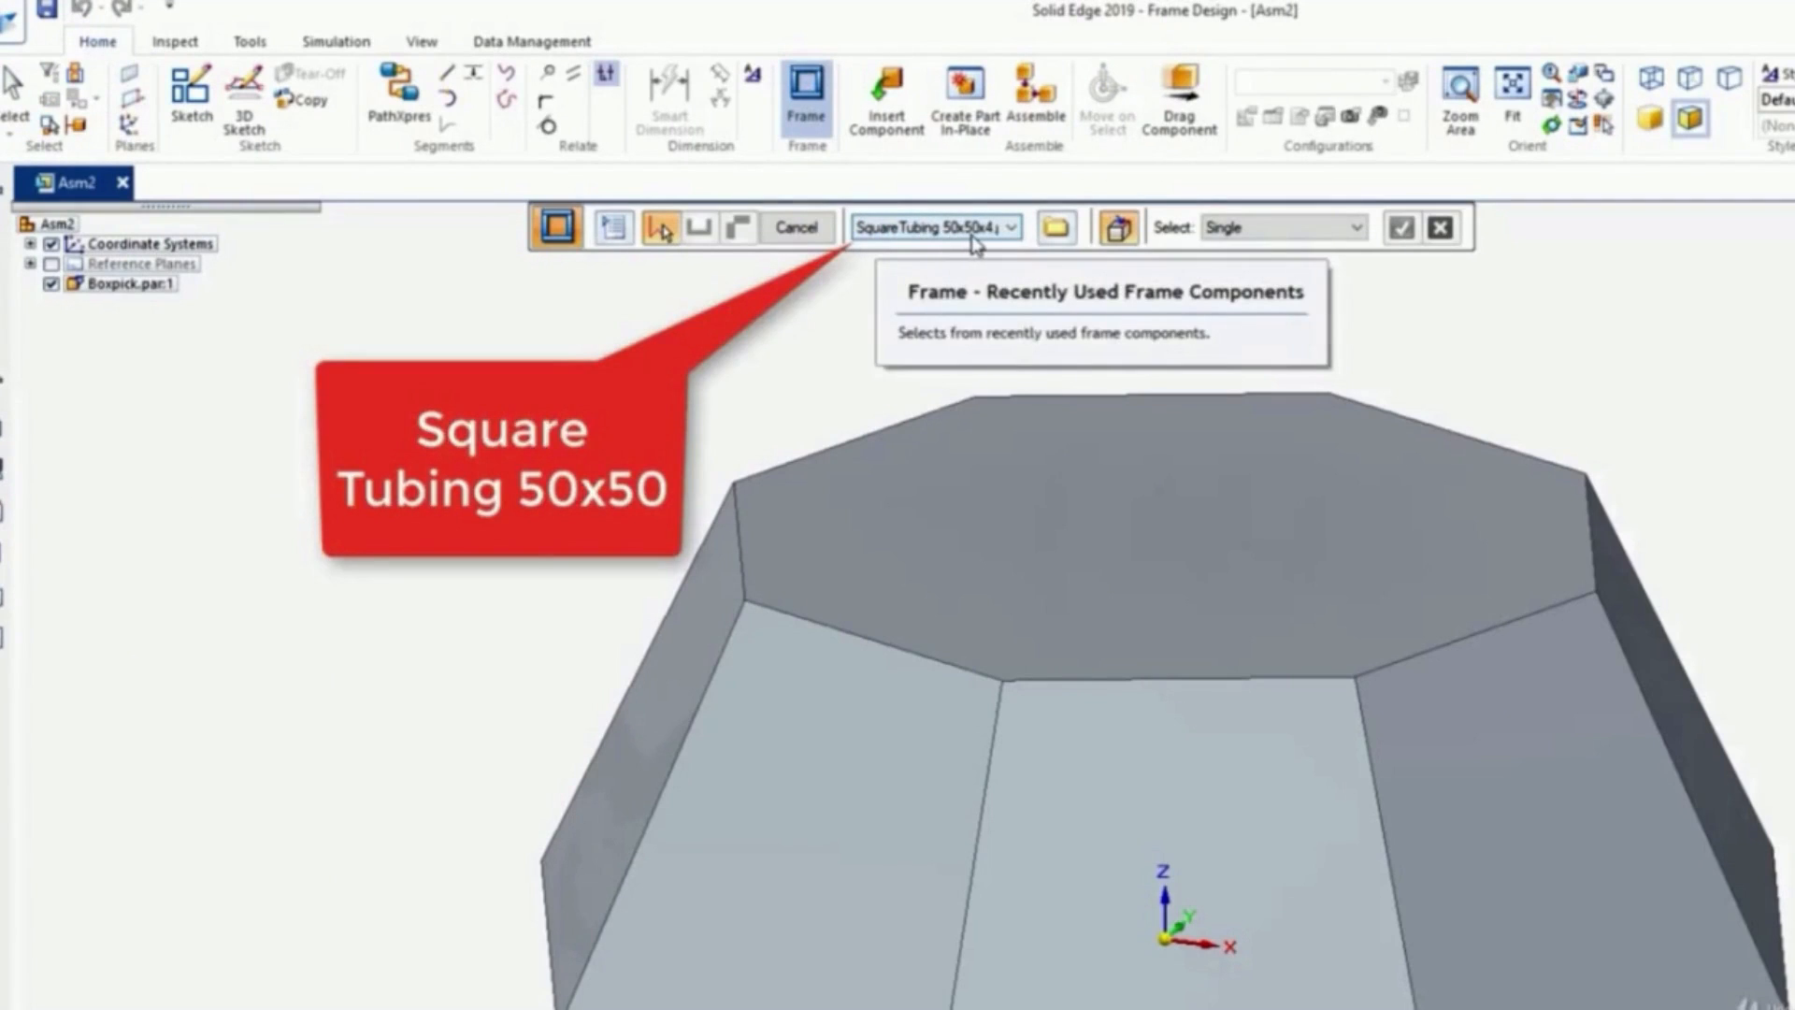
Step: Create a SquareTubing 50x50x4 frame around the top and bottom octagonal faces, selecting the paths by face
click(1357, 228)
click(1236, 282)
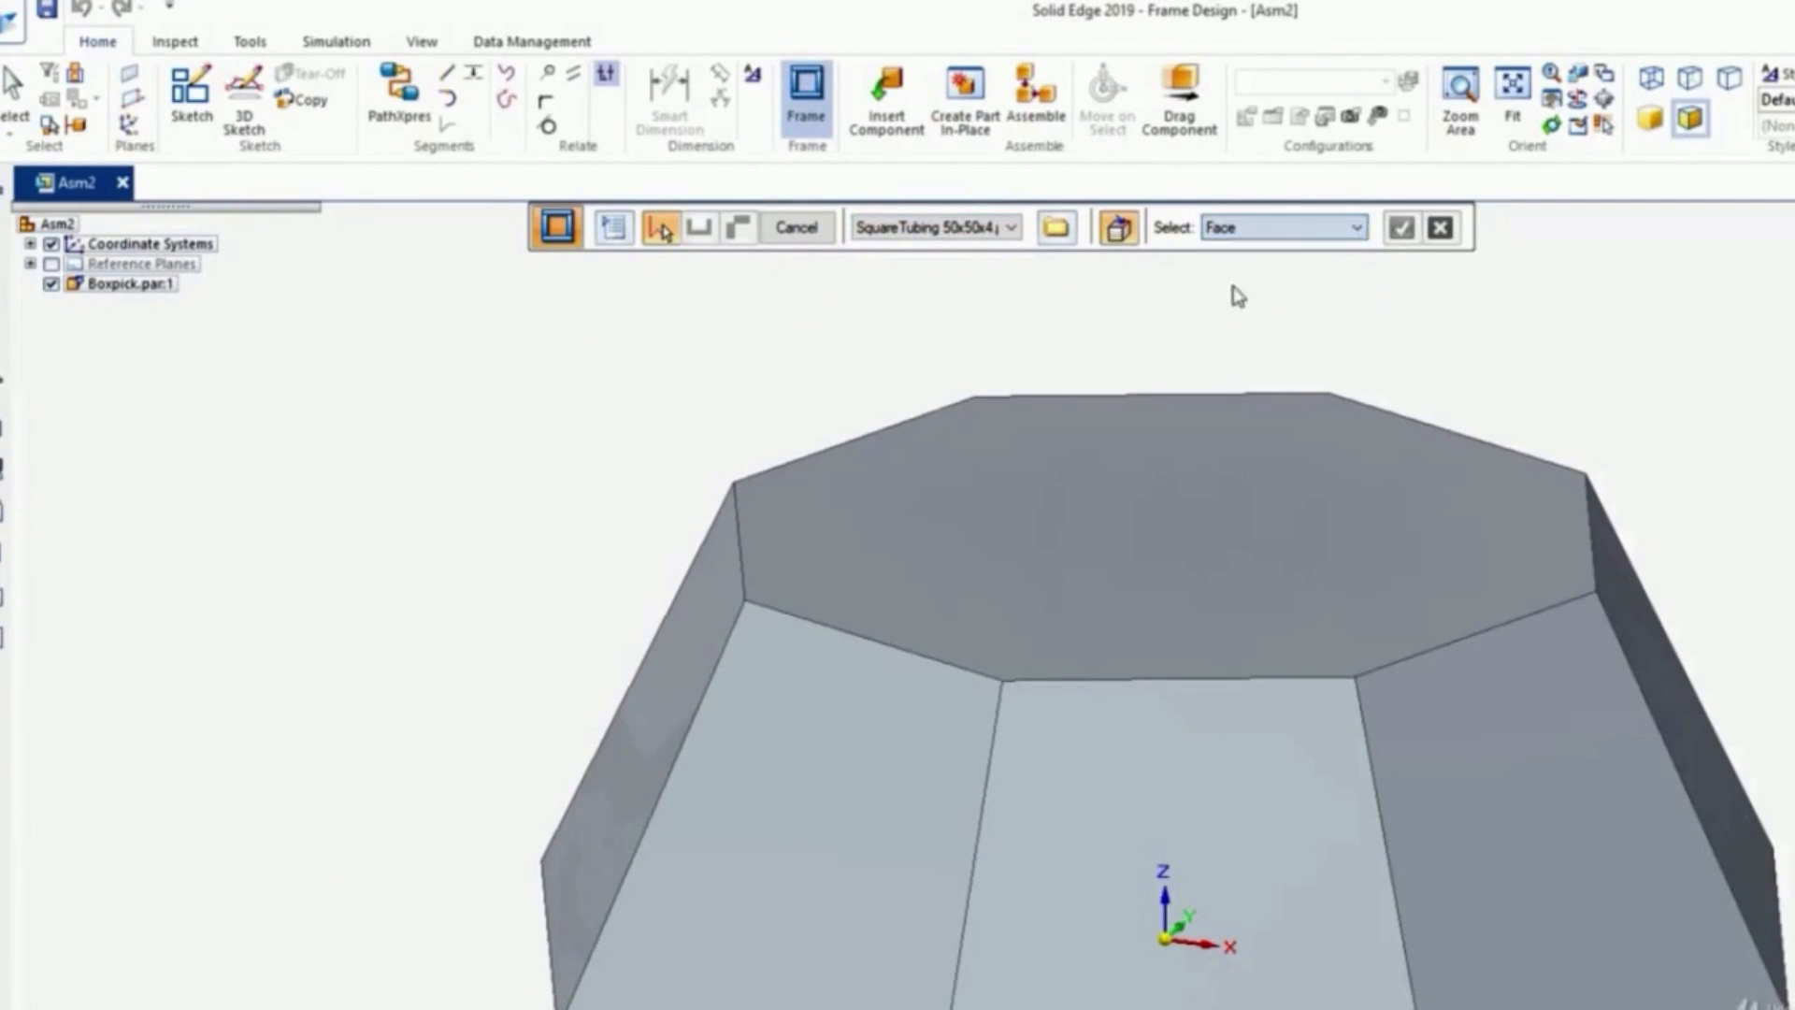
click(997, 557)
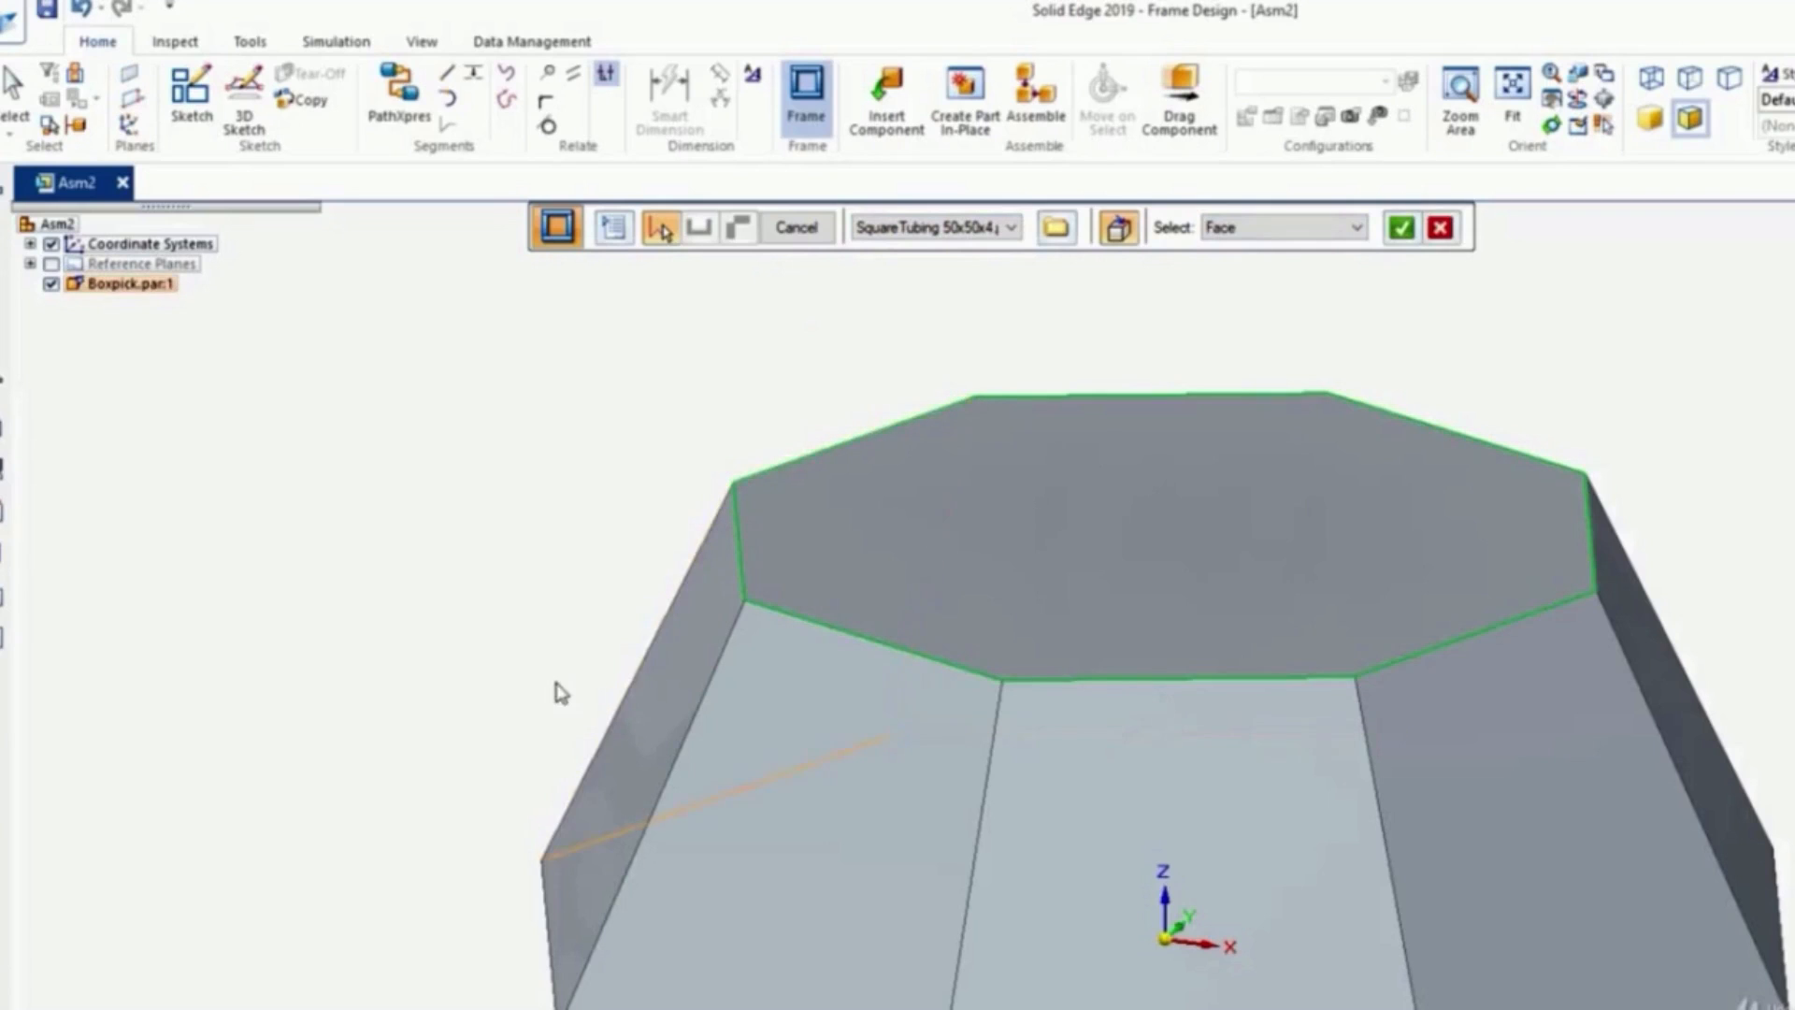
middle_drag(533, 613, 549, 561)
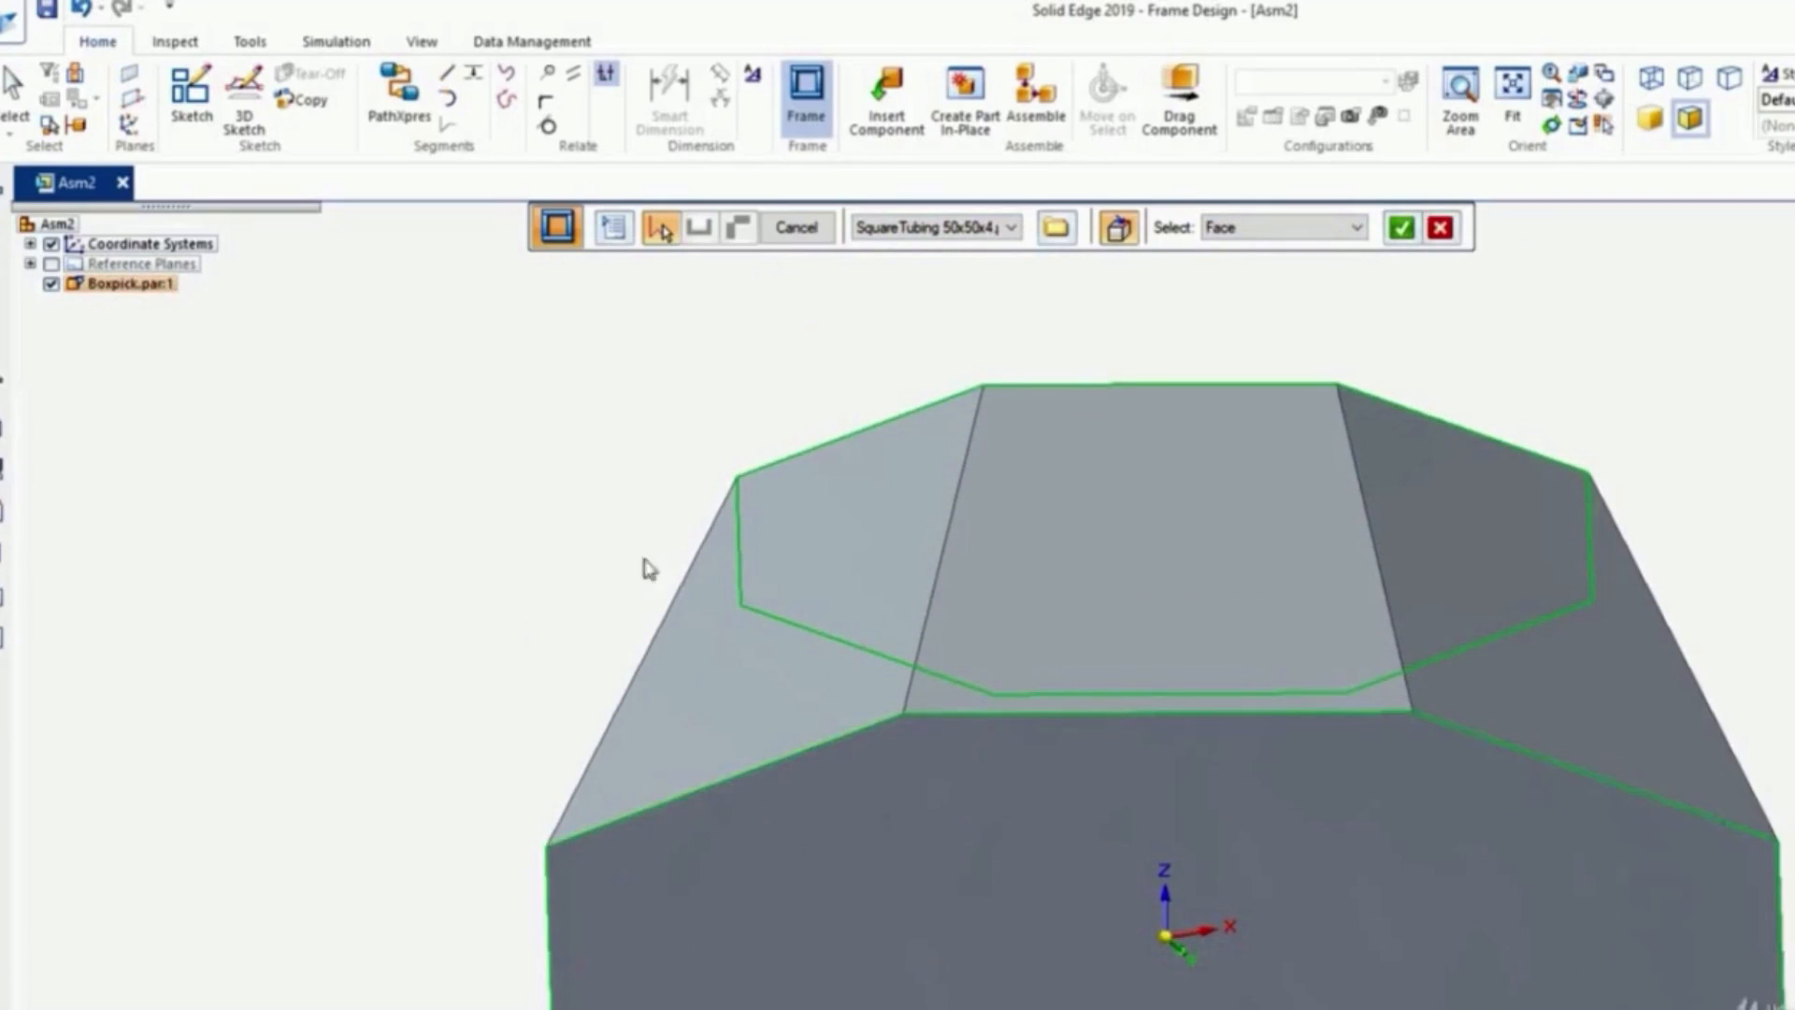
middle_drag(545, 489, 527, 601)
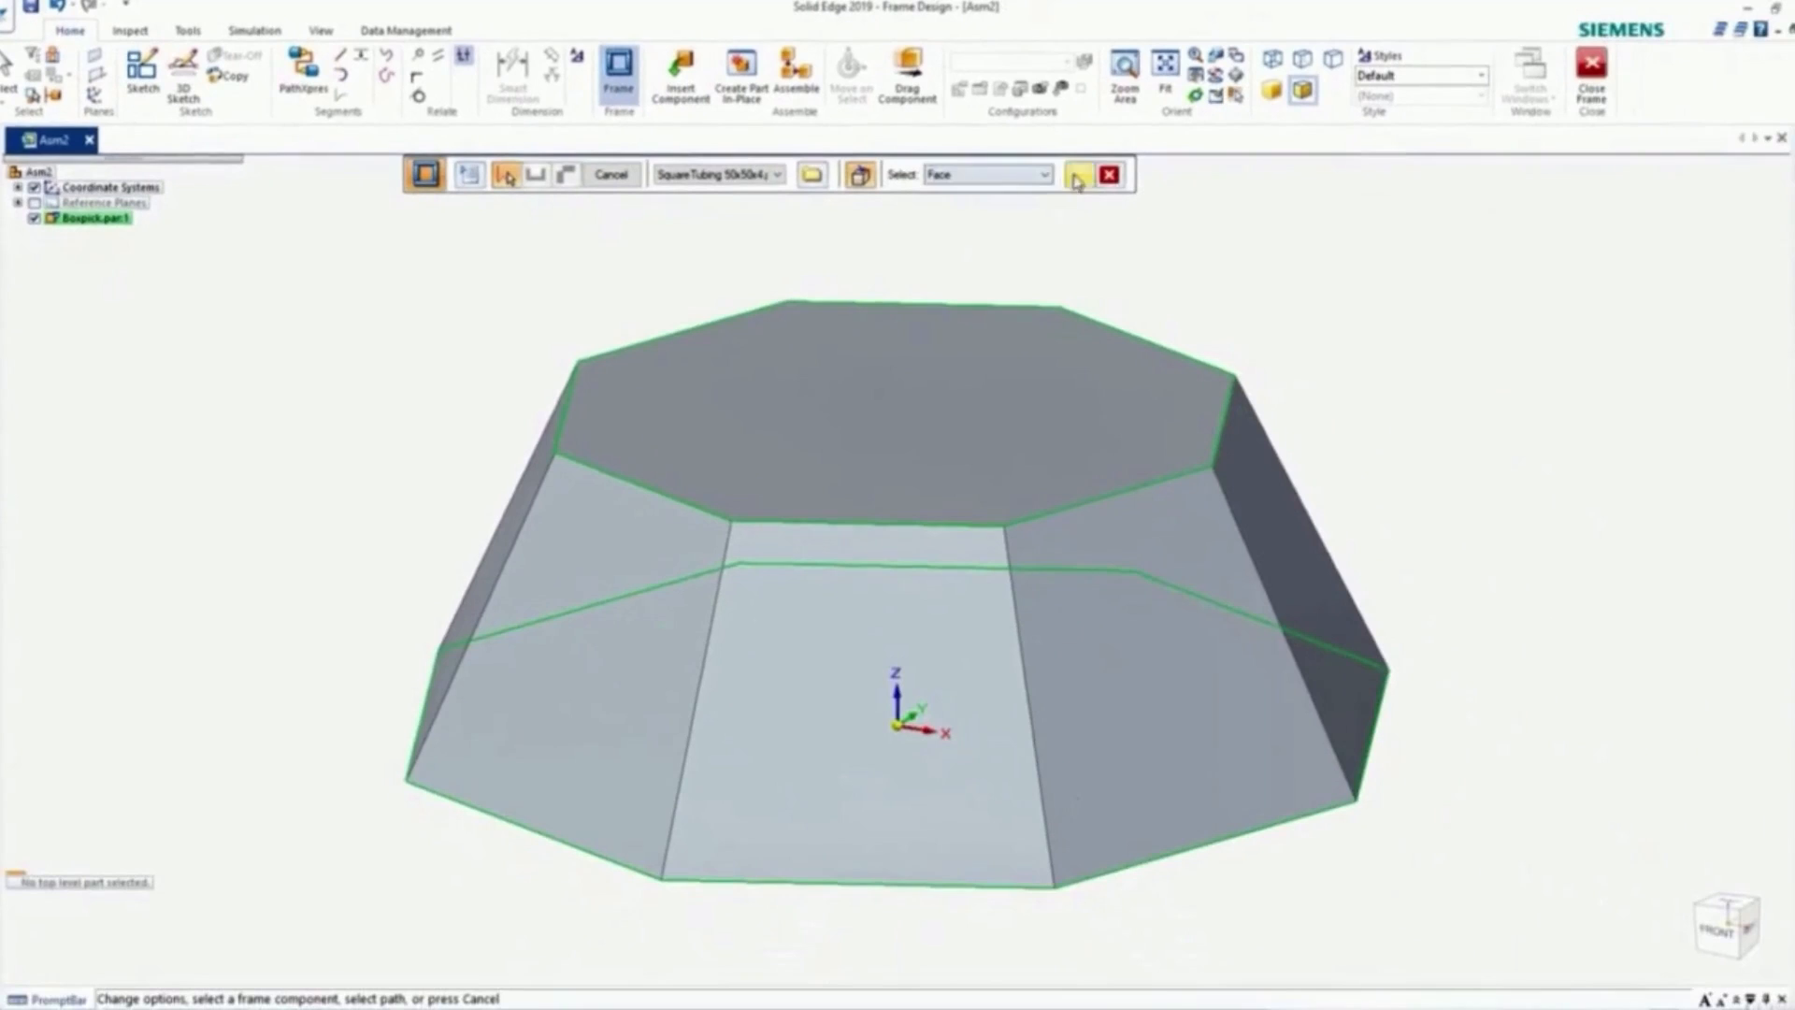
click(1395, 226)
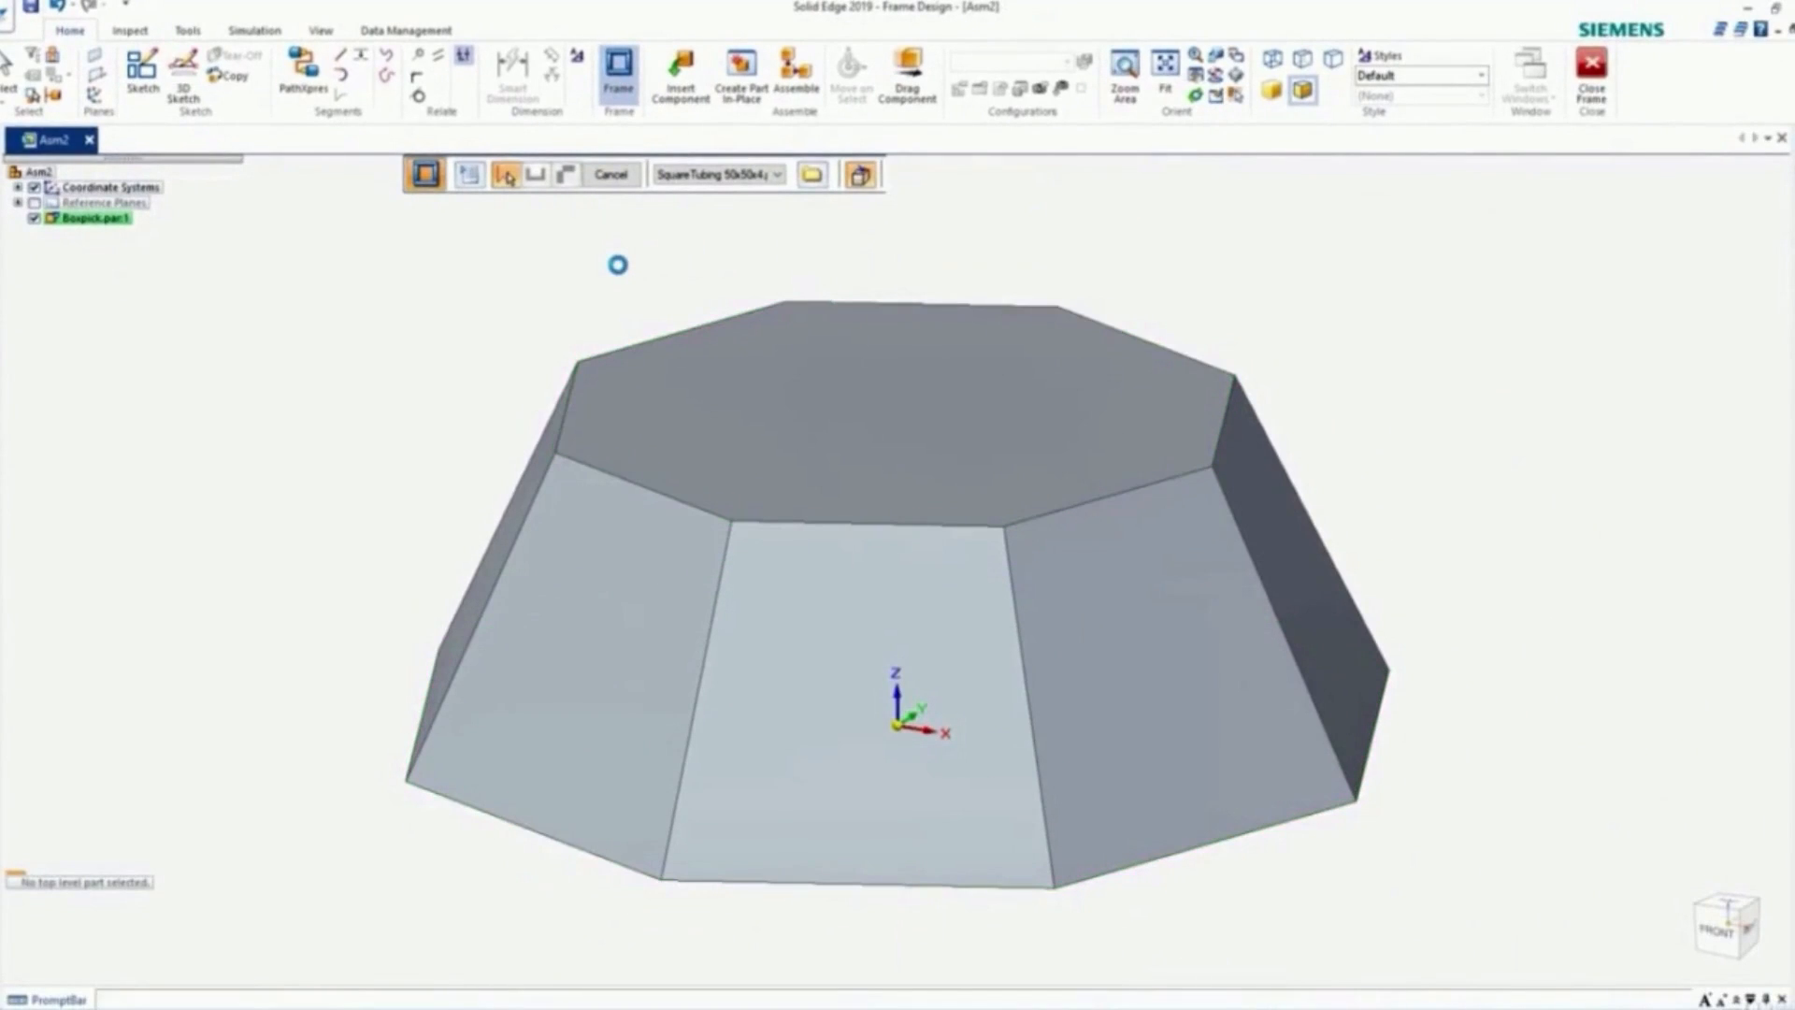
click(613, 176)
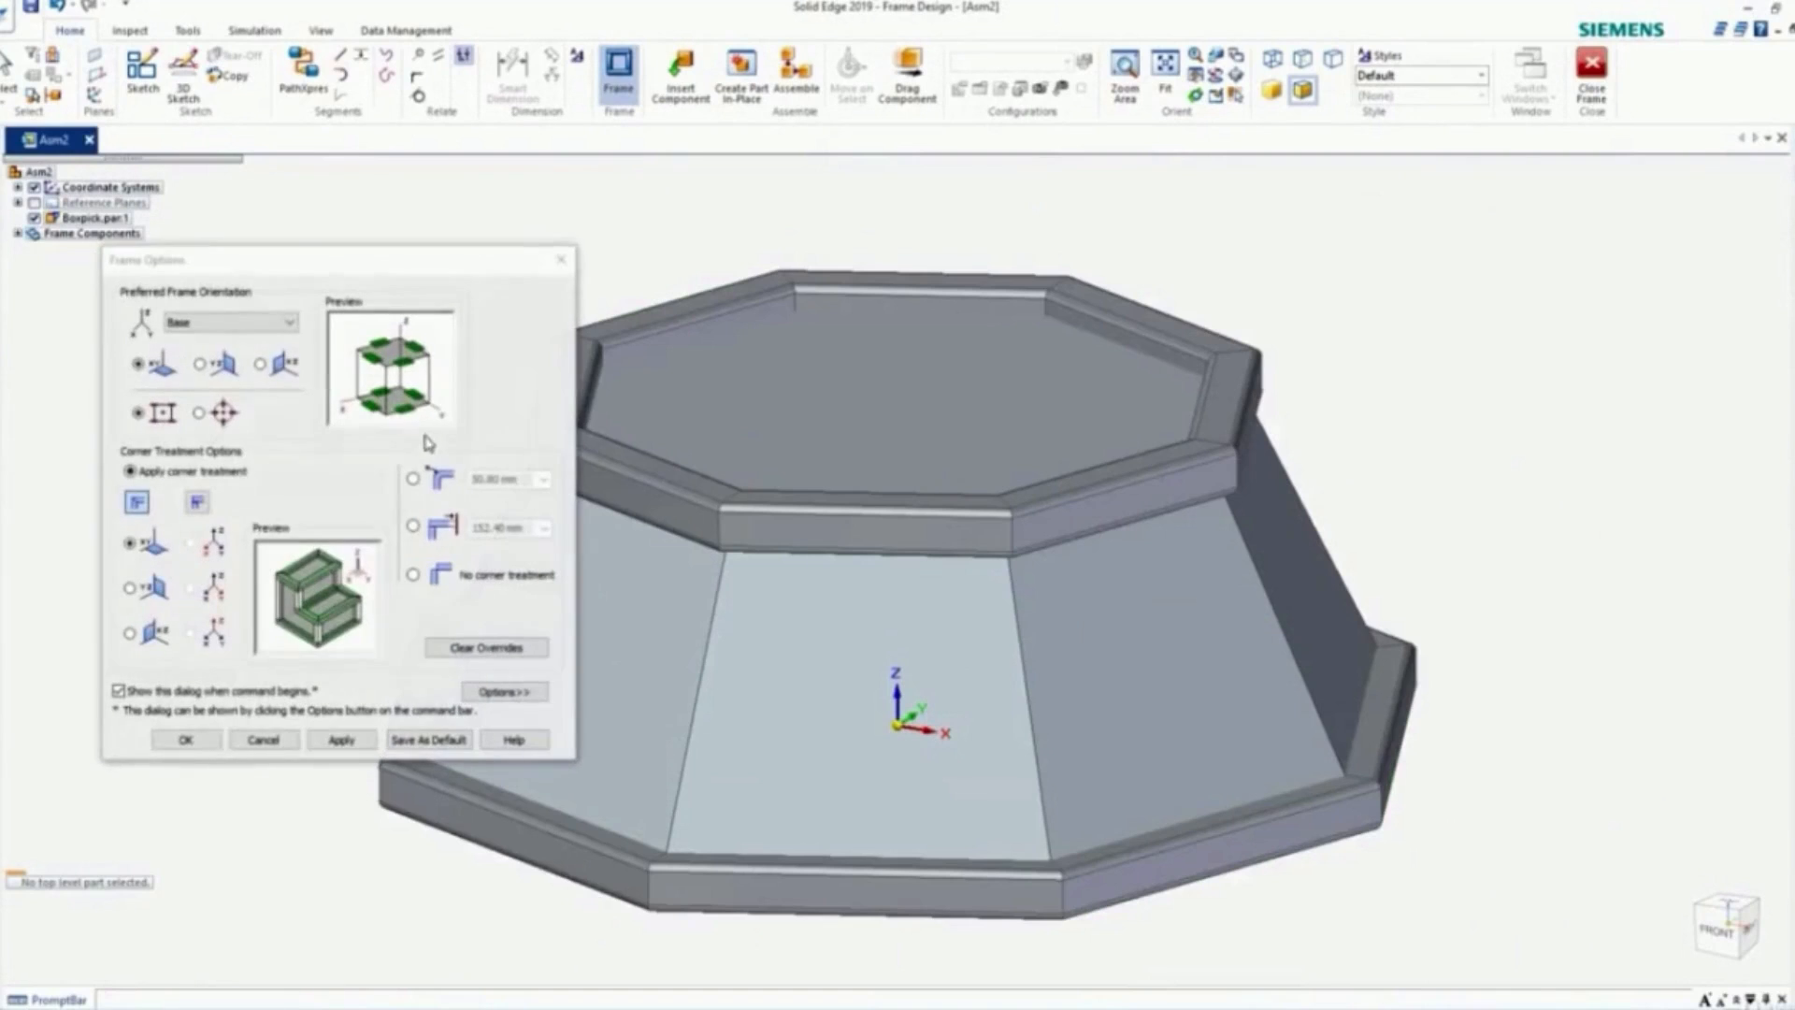
Step: Add a RoundTubing 25x2 frame along the eight slanted side edges, selecting the edges singly
click(187, 740)
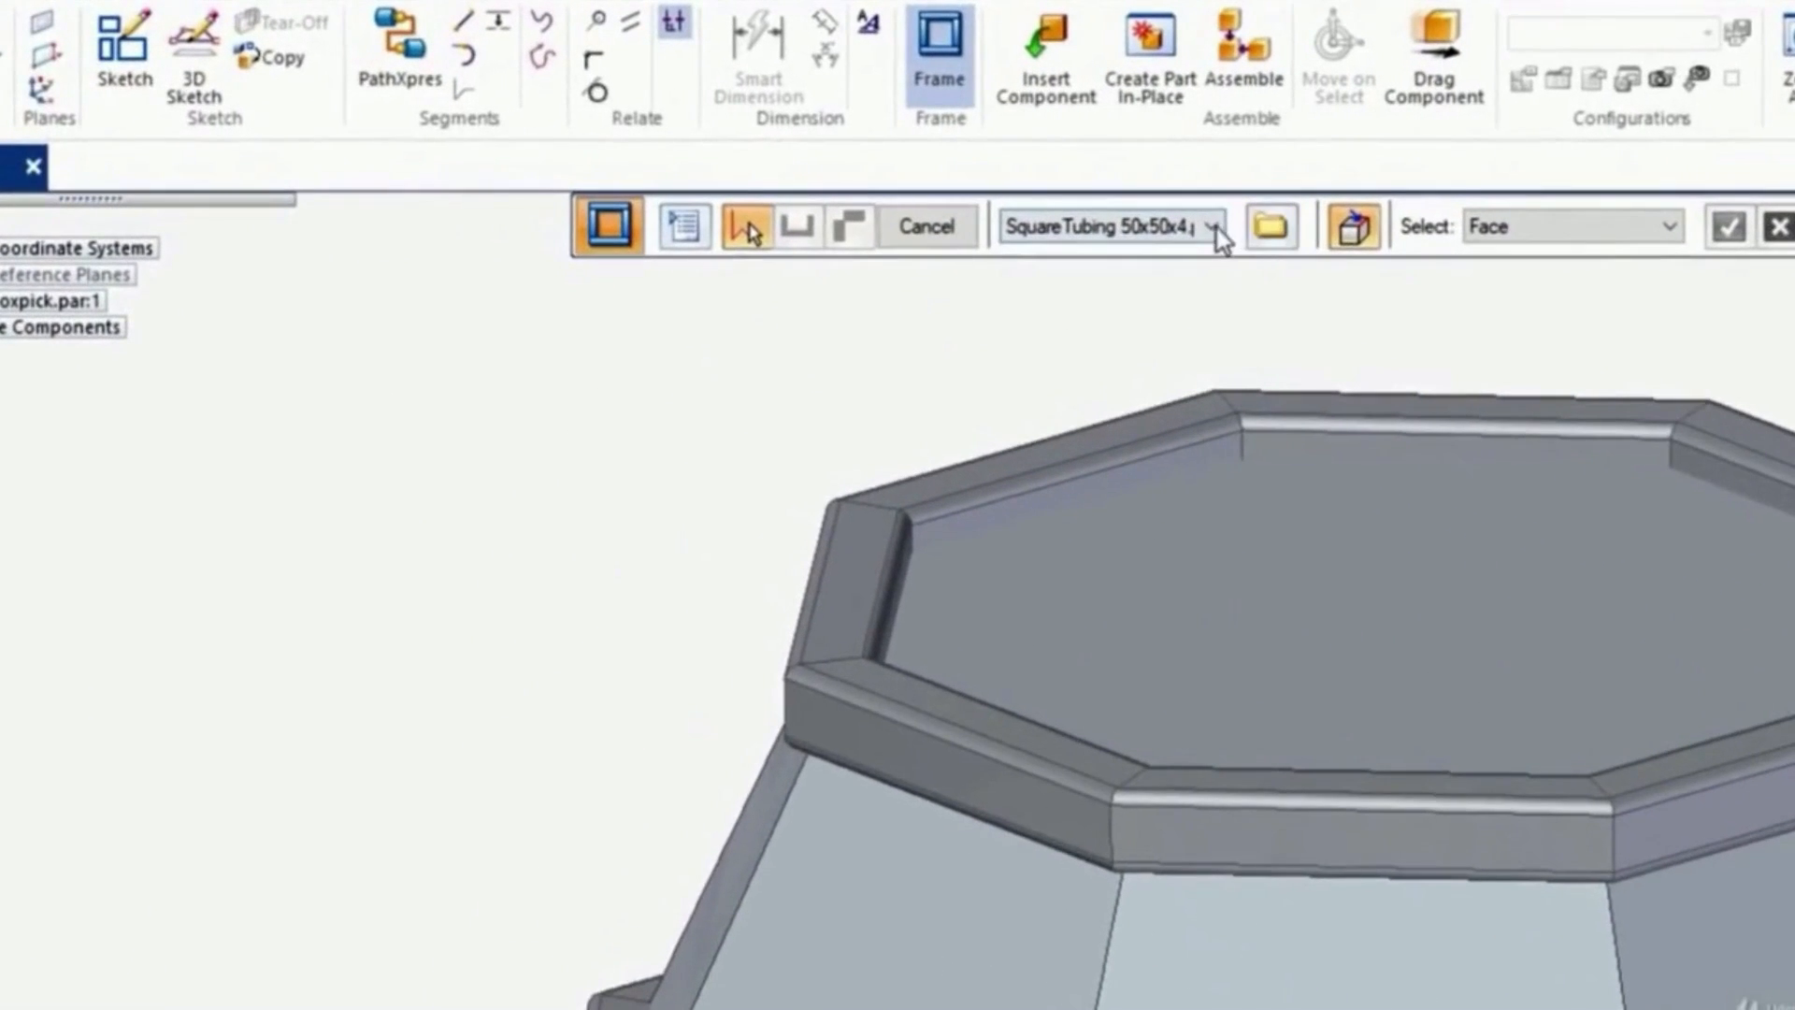
click(778, 180)
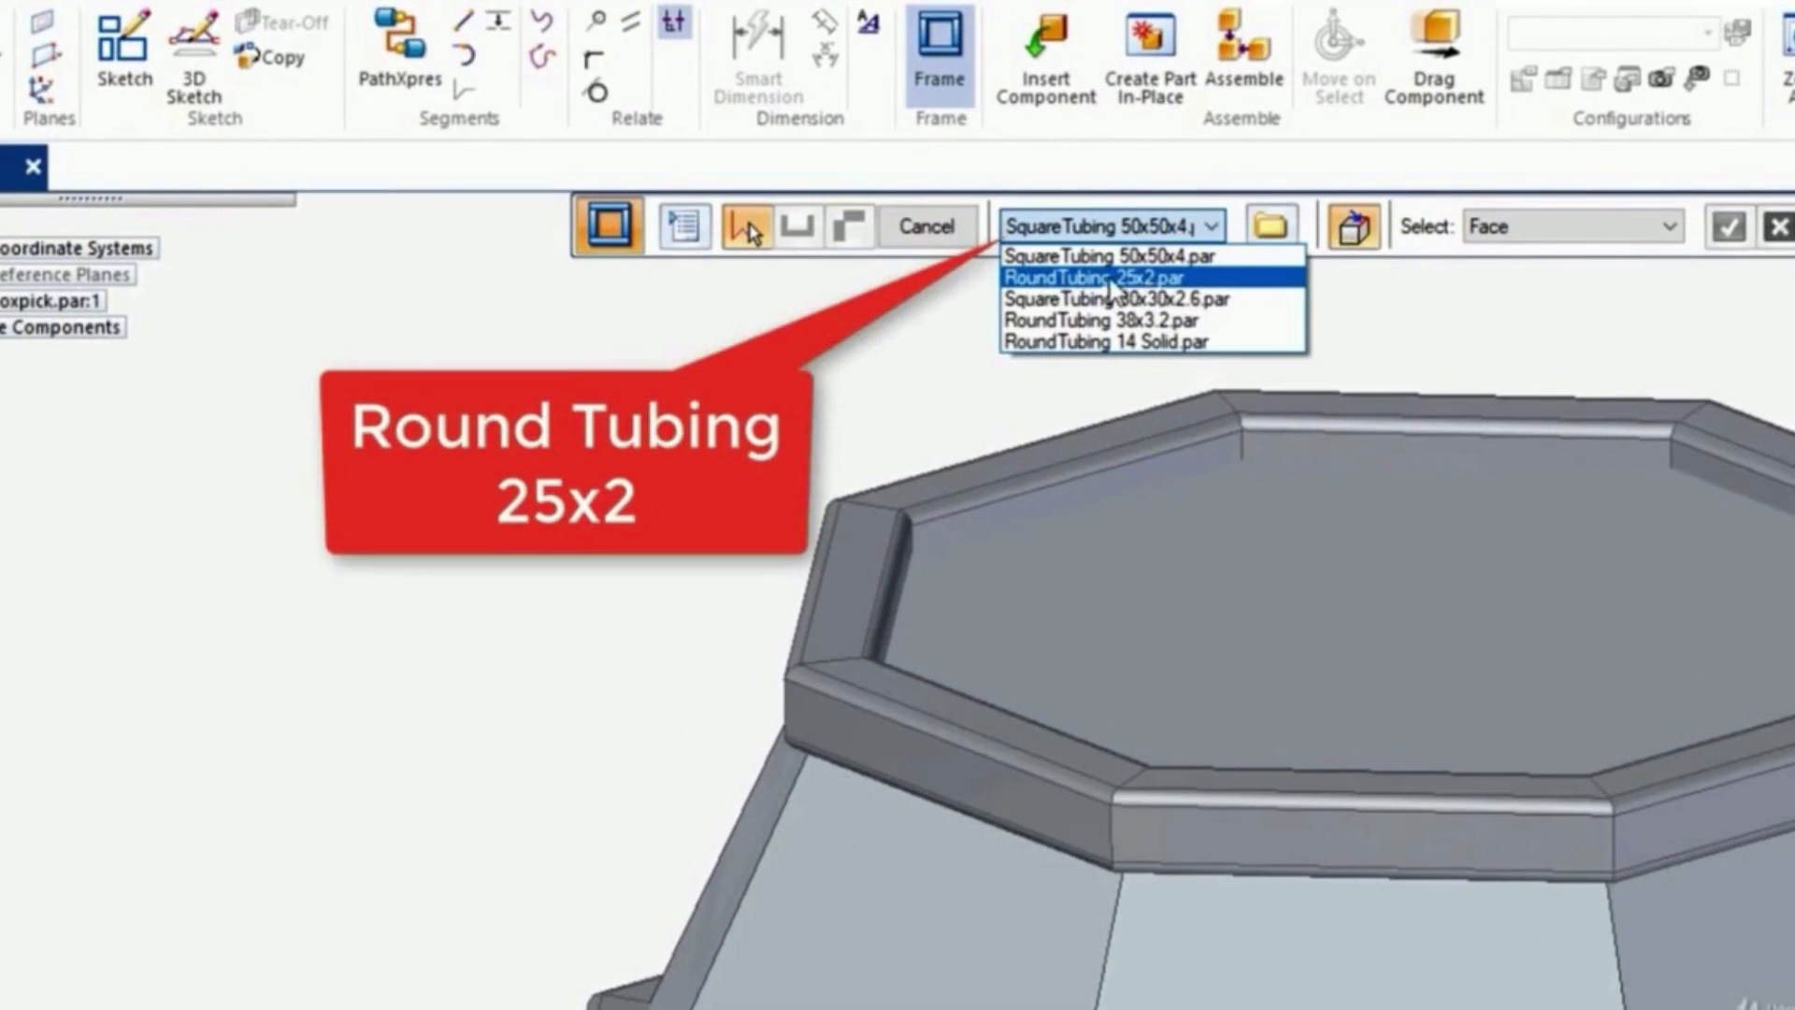
click(1155, 281)
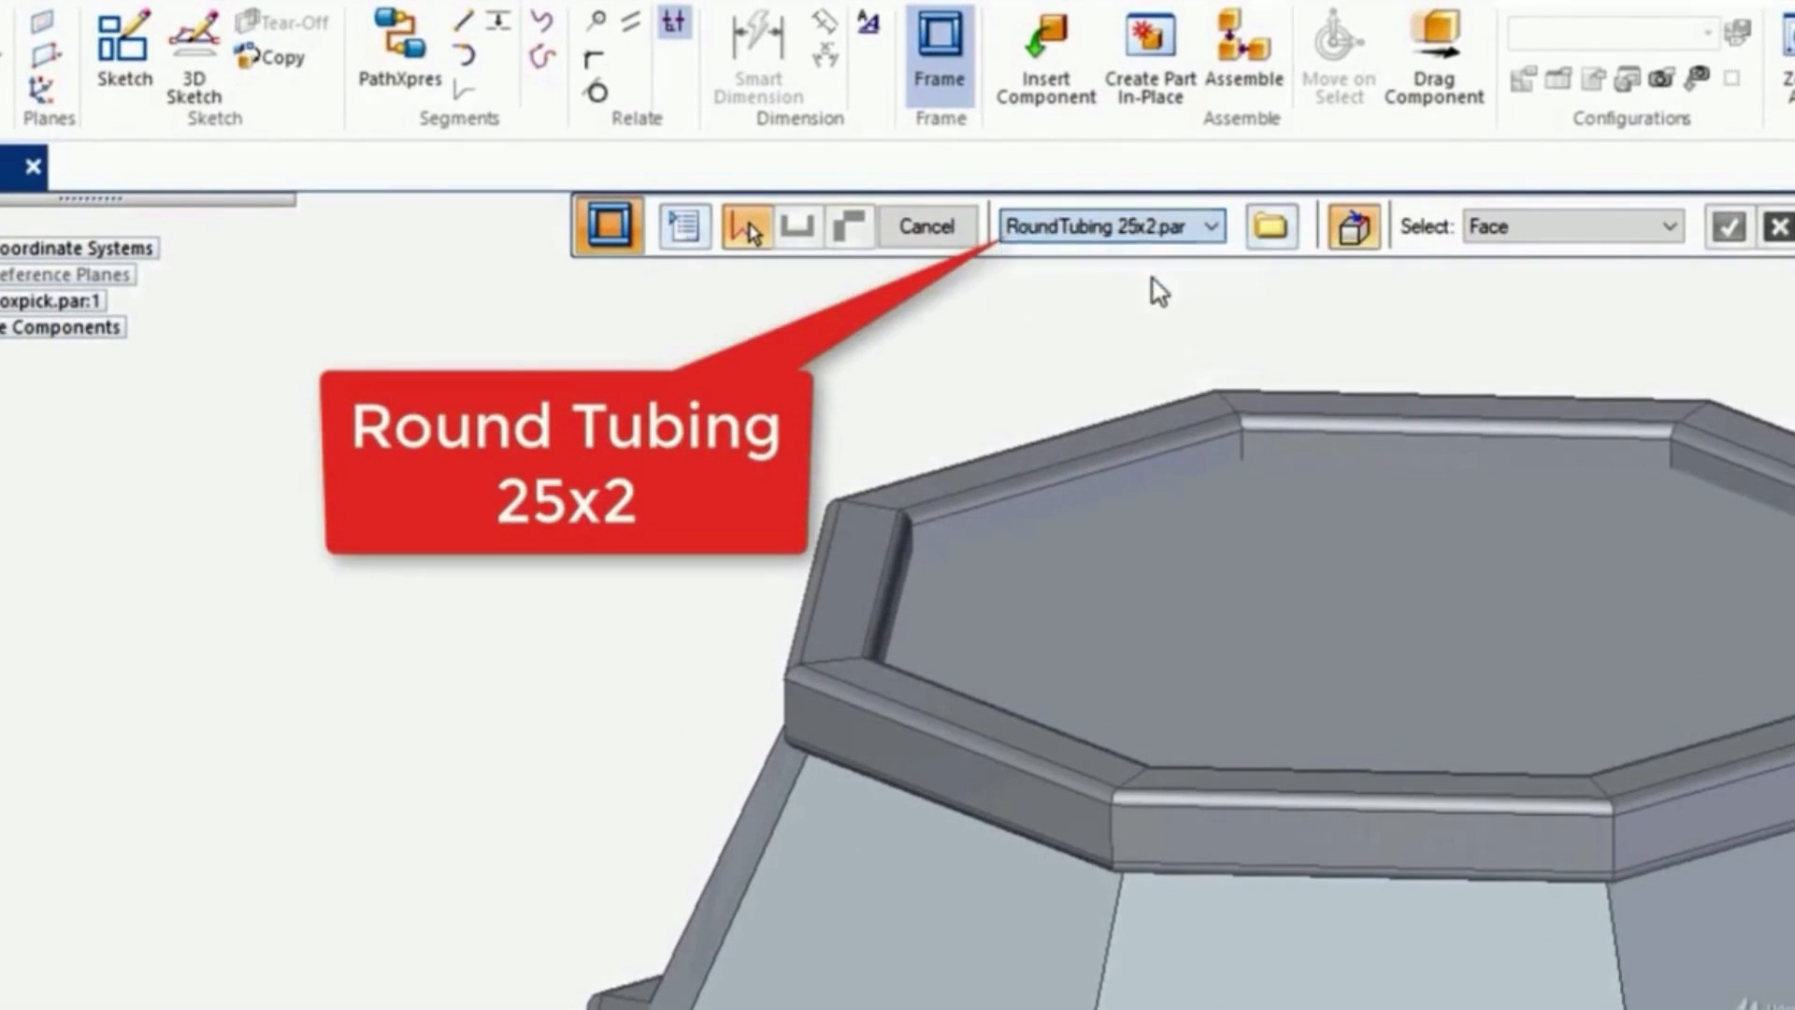
click(1670, 228)
click(1601, 257)
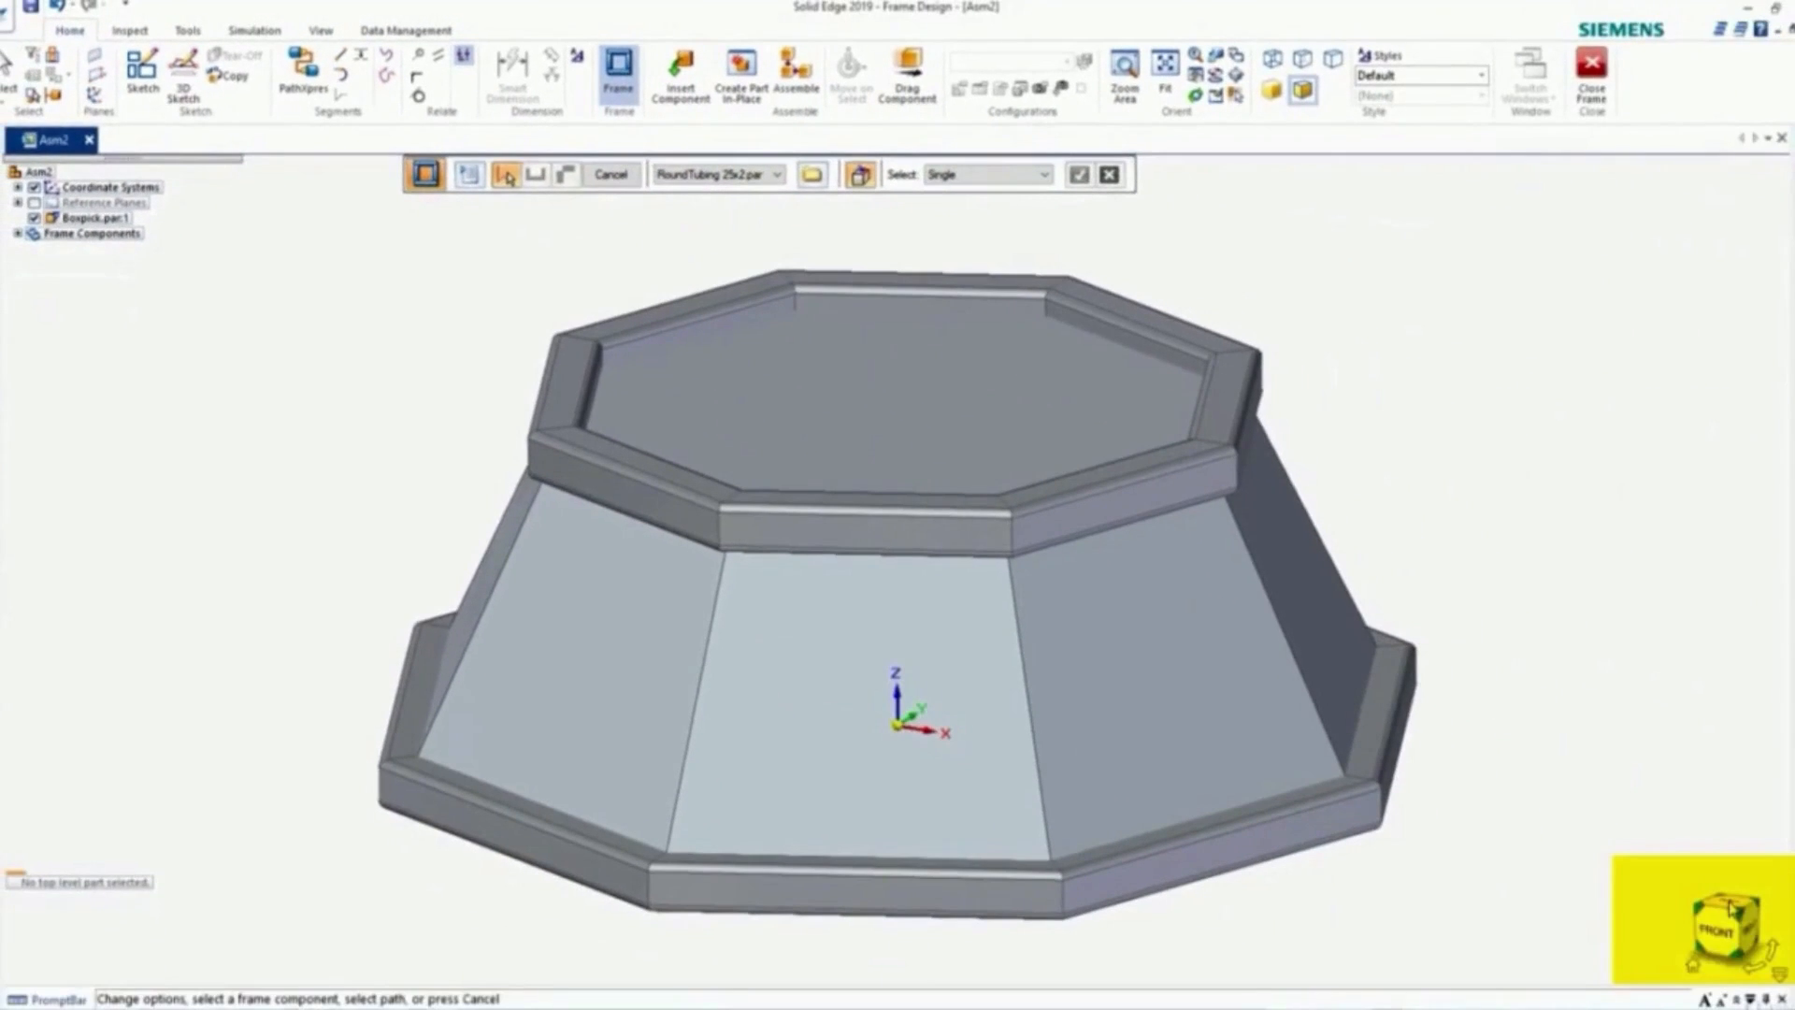
click(1729, 905)
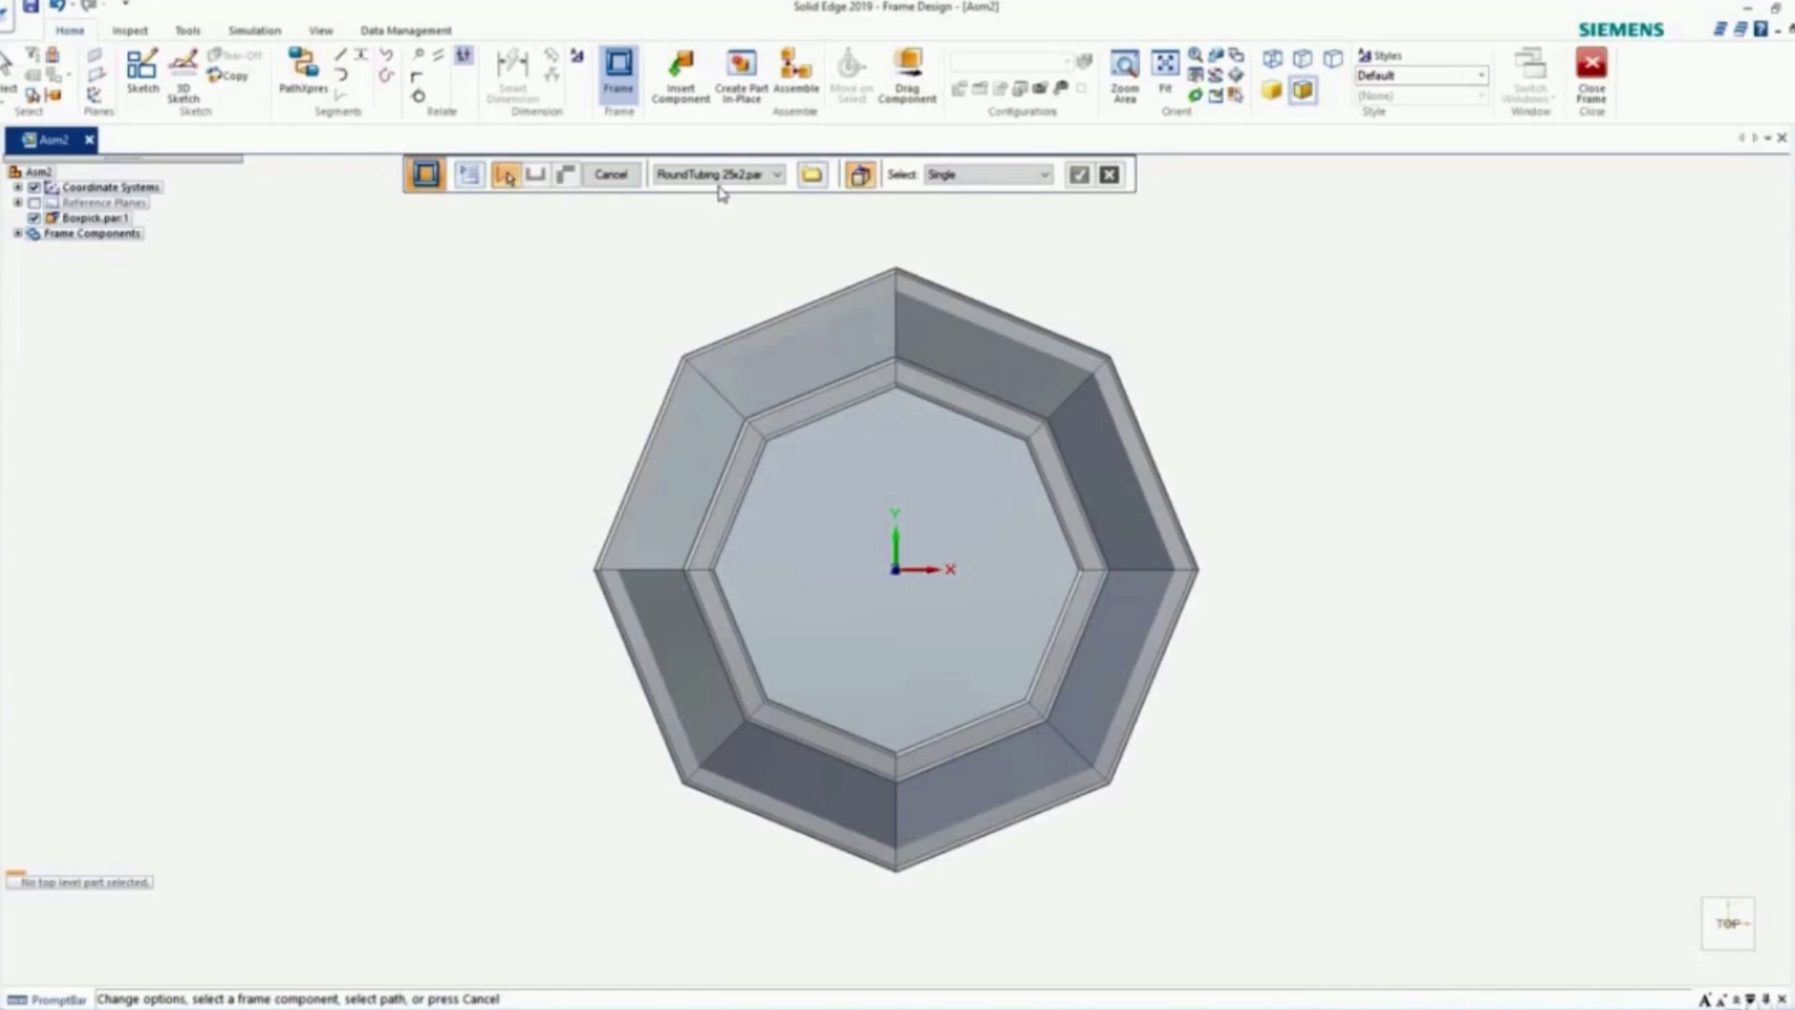
click(897, 330)
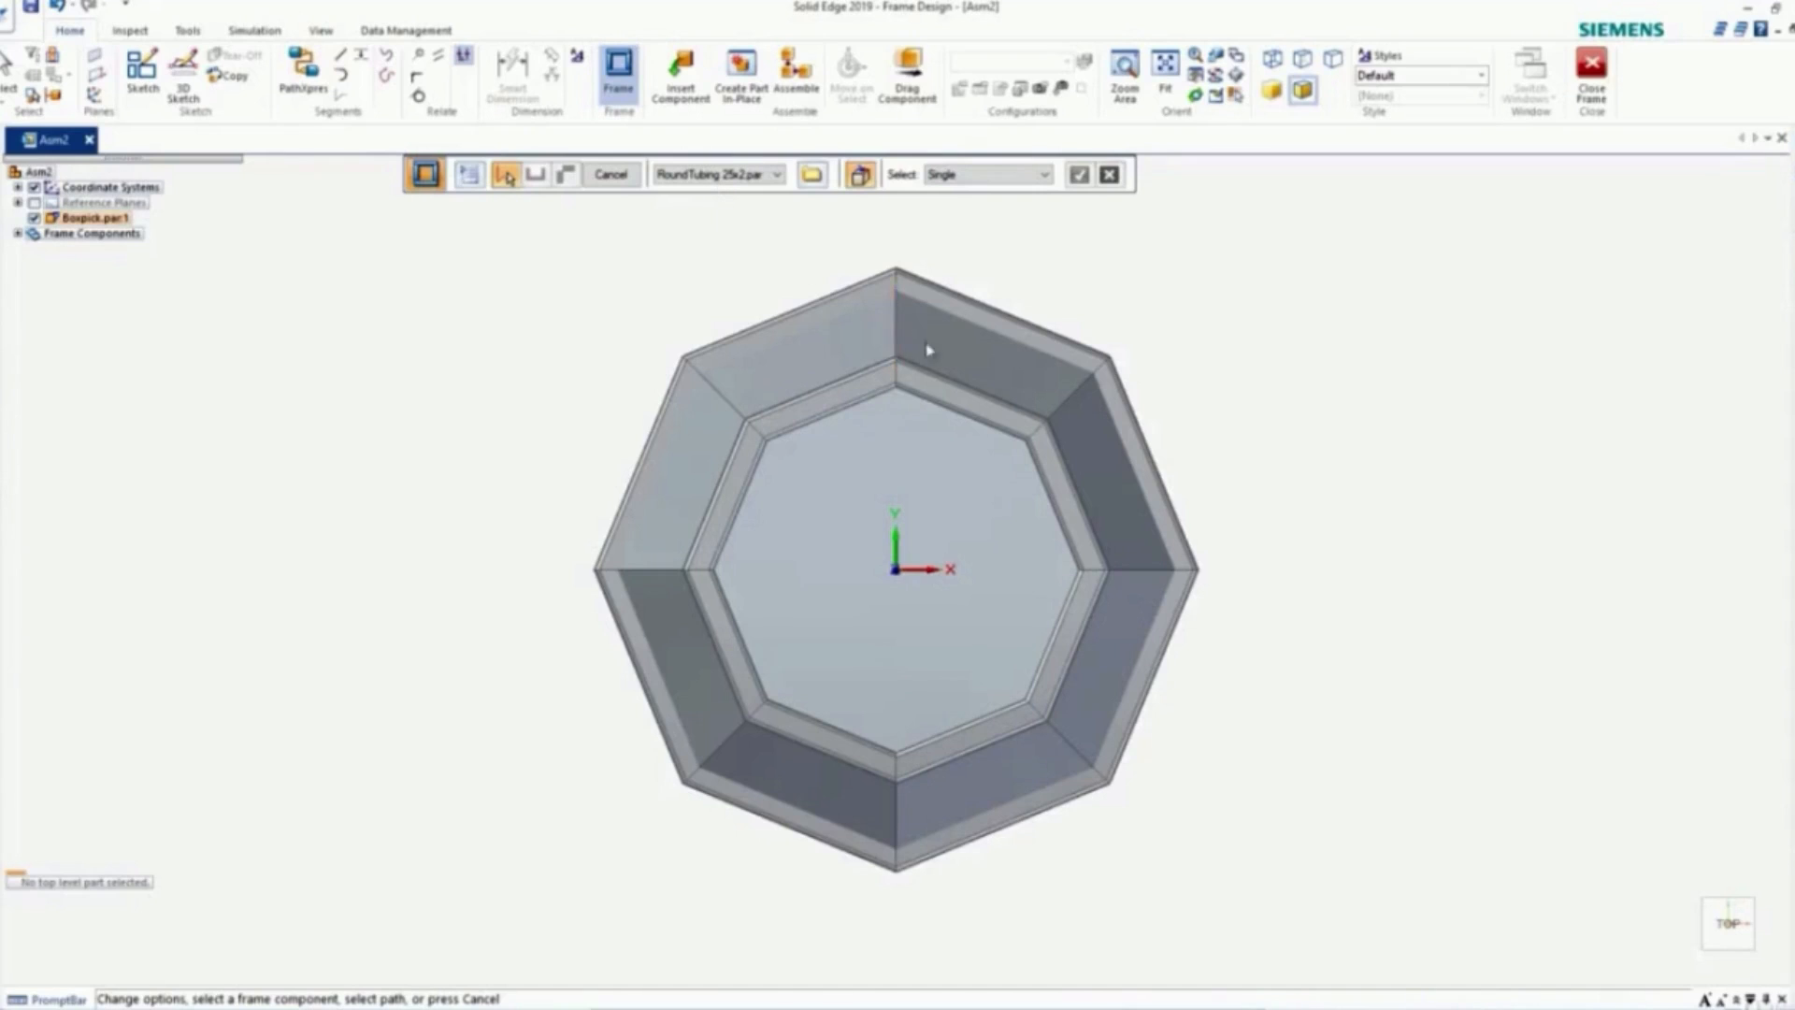
click(1140, 580)
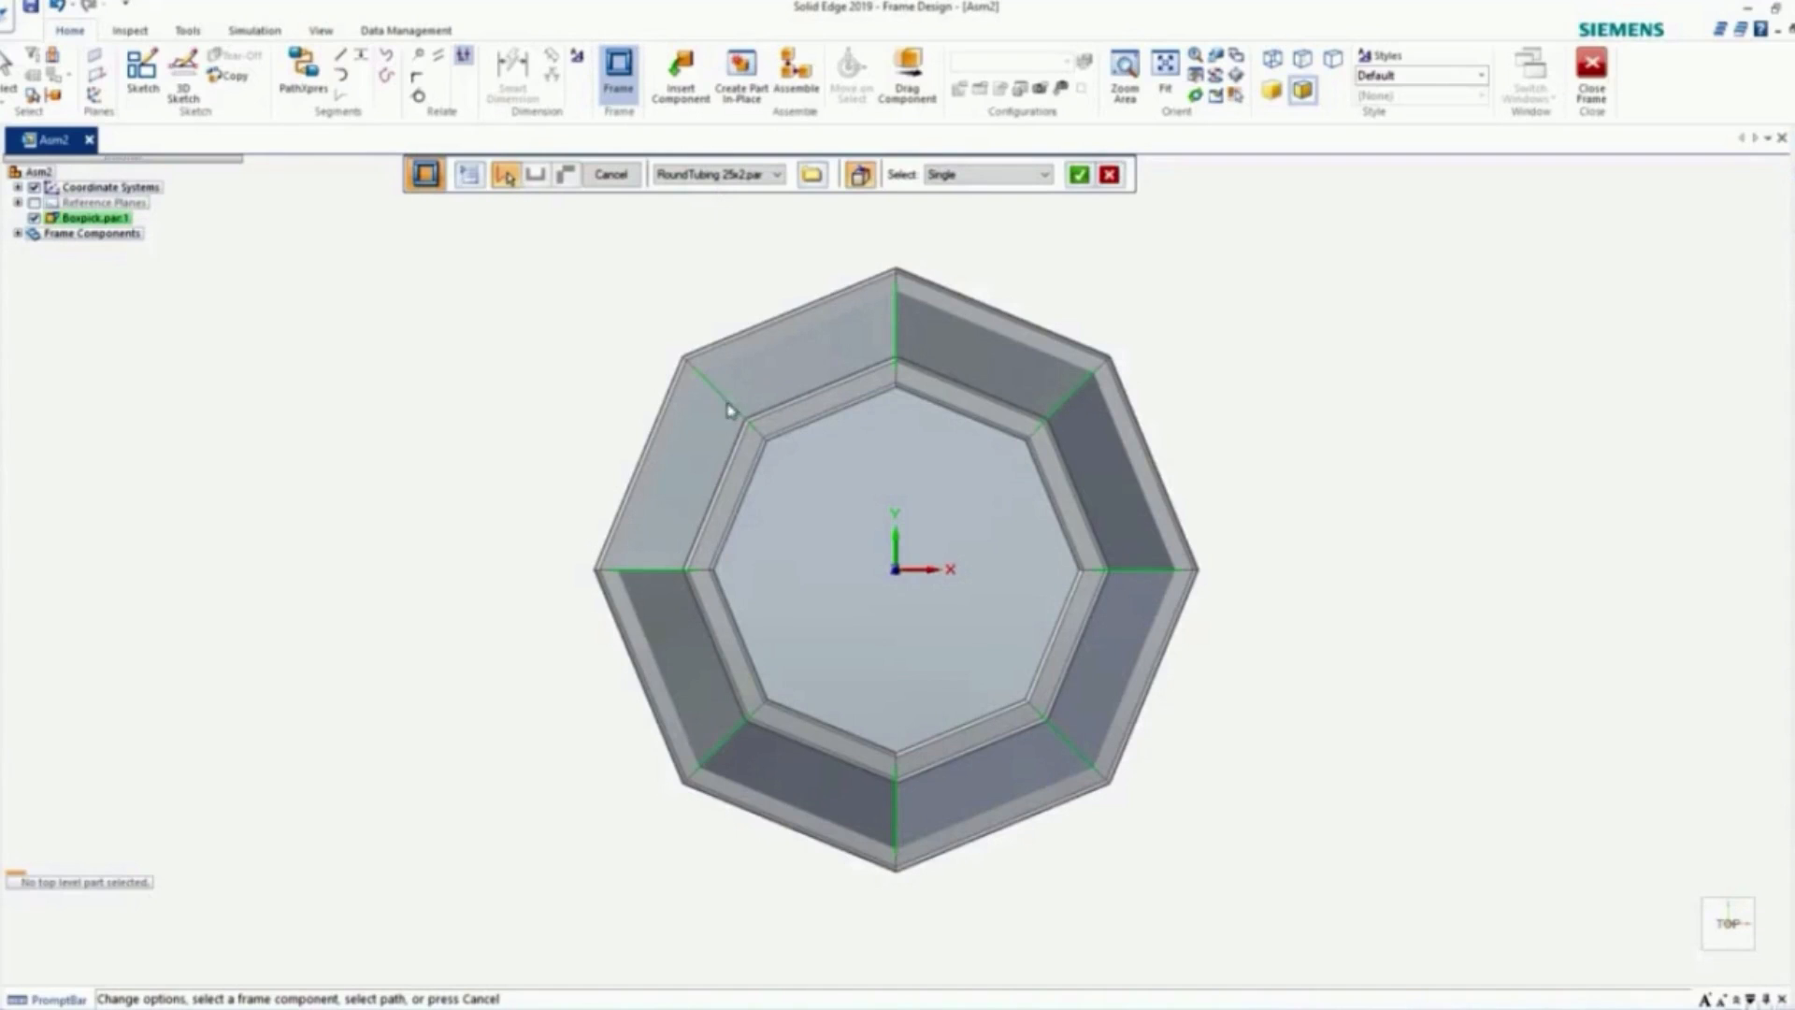
click(1079, 175)
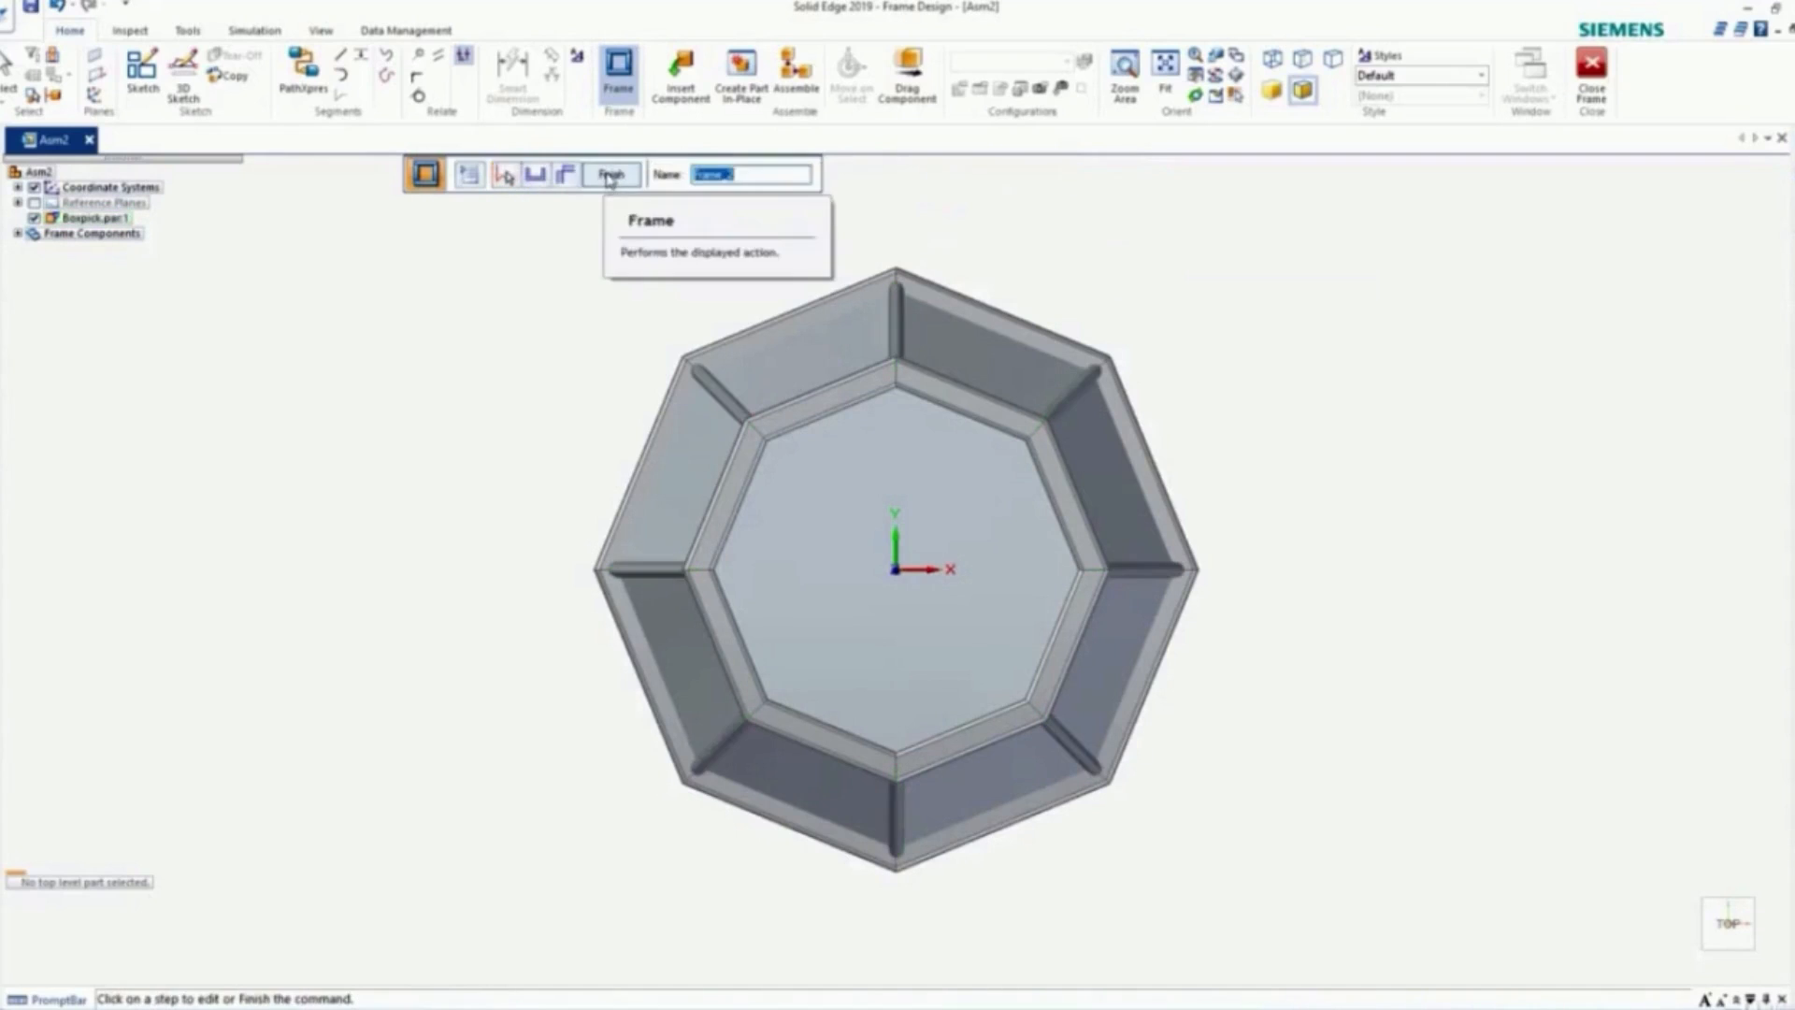
click(610, 176)
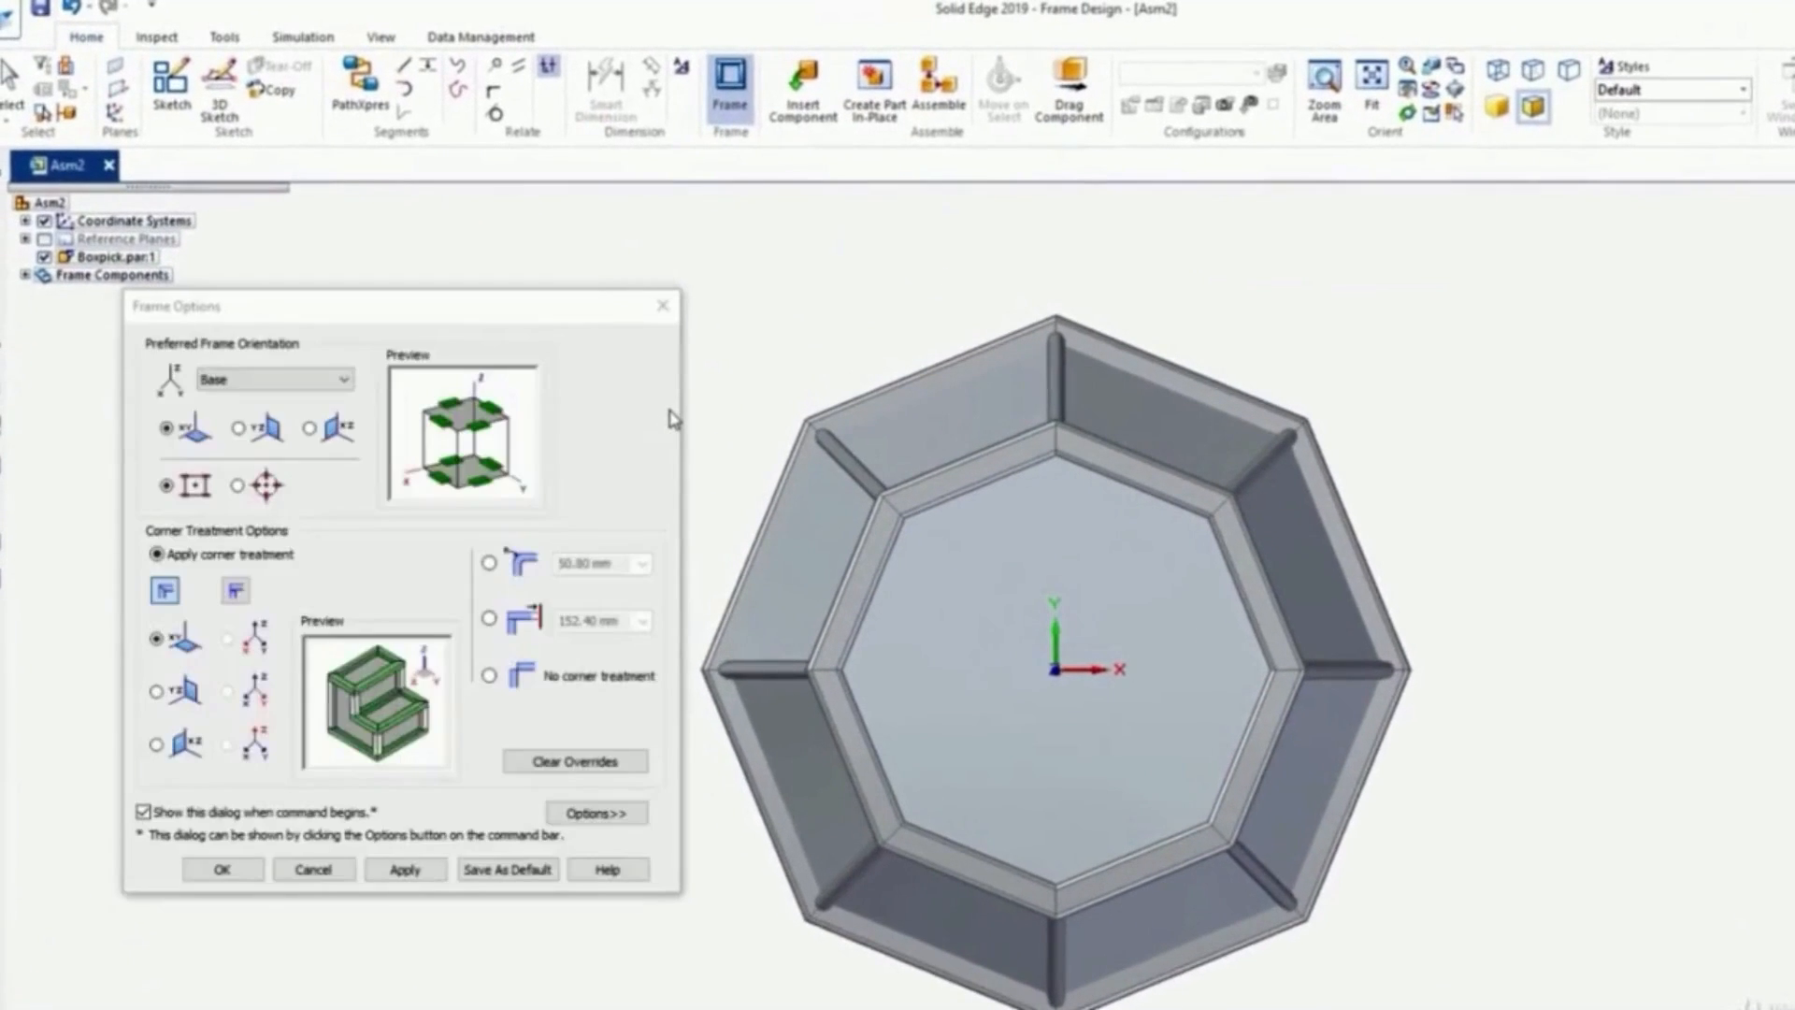
Step: Hide the Boxpick.par part and inspect where the round tubing meets the square tubing at a ring corner
click(44, 257)
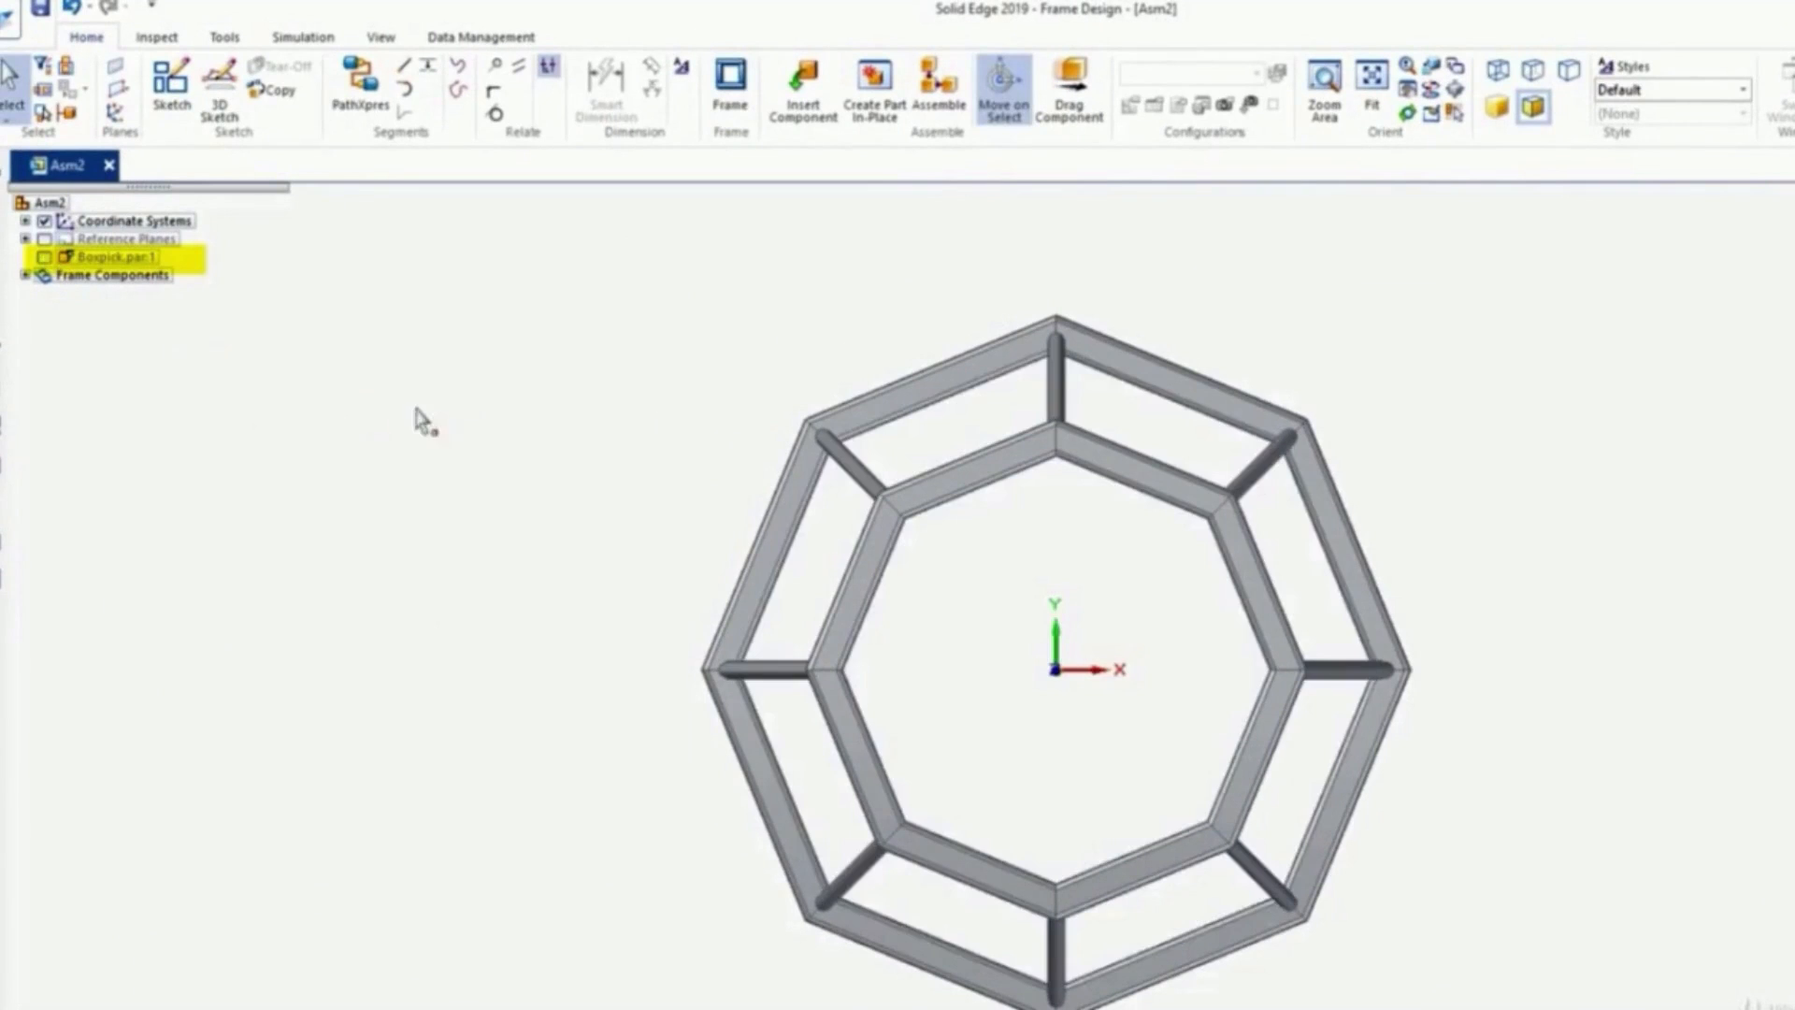
scroll(1052, 338, up, 4)
scroll(1055, 339, up, 3)
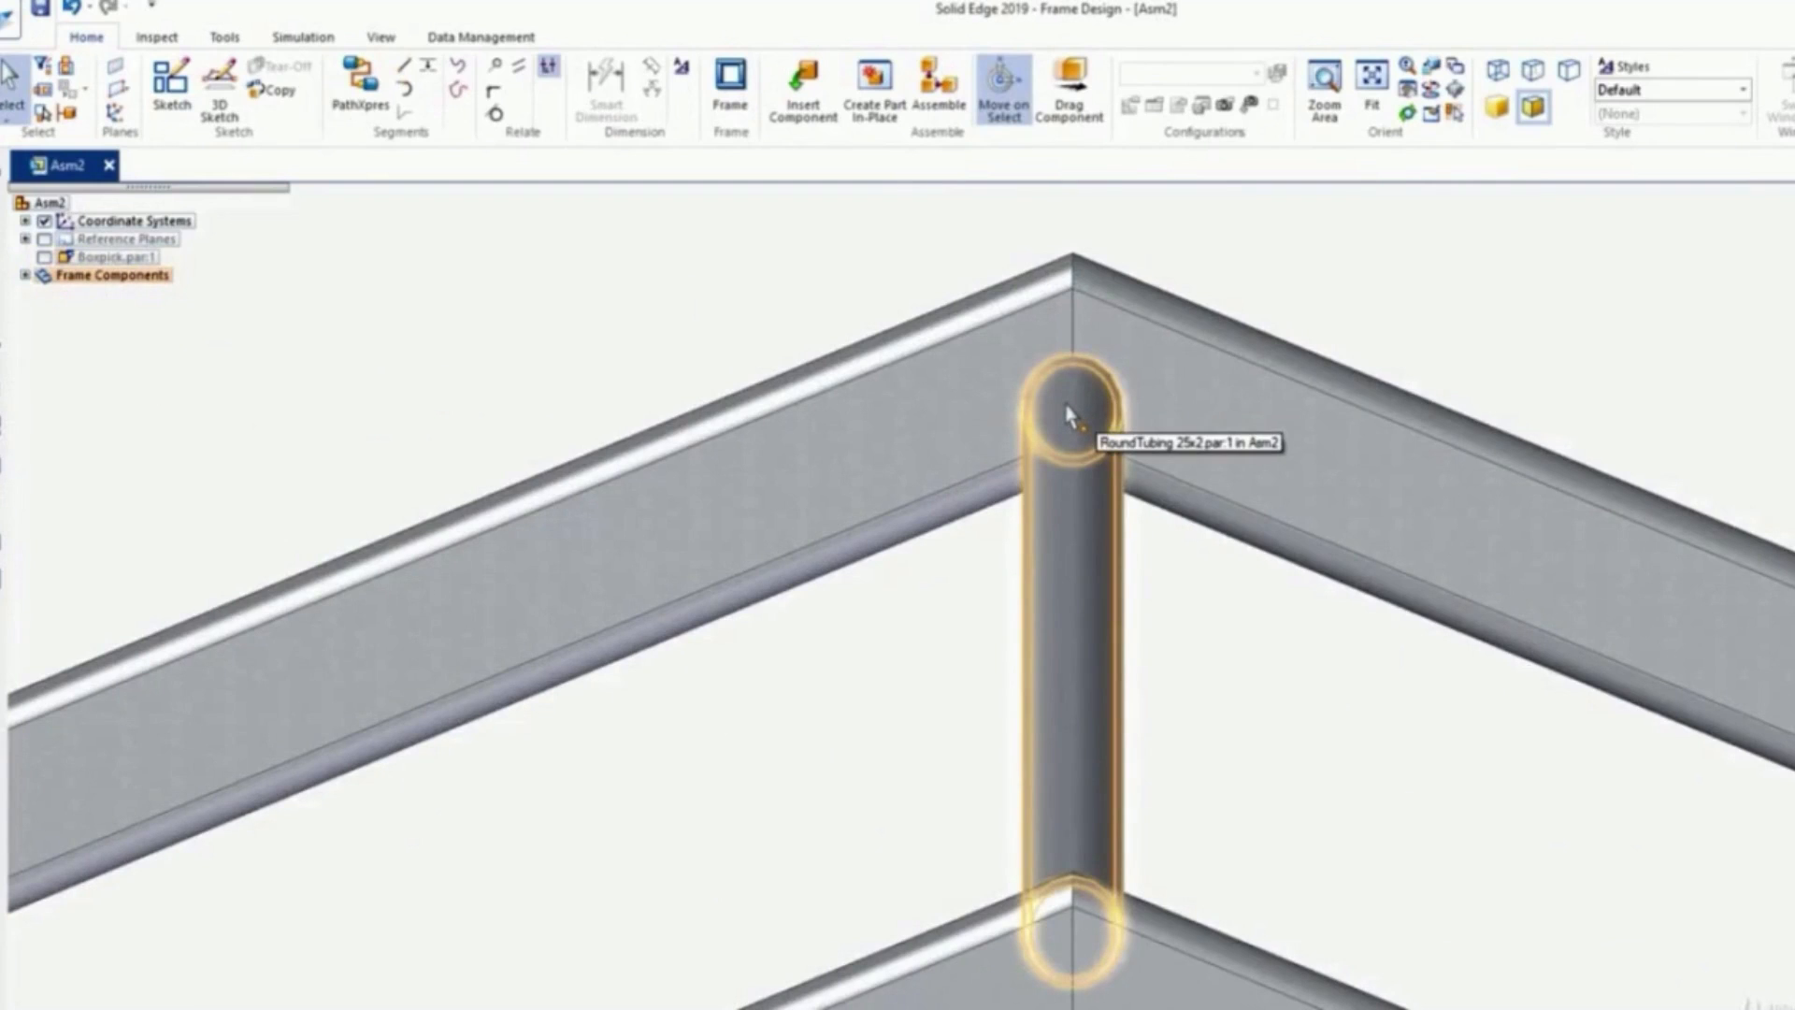
scroll(1071, 414, down, 5)
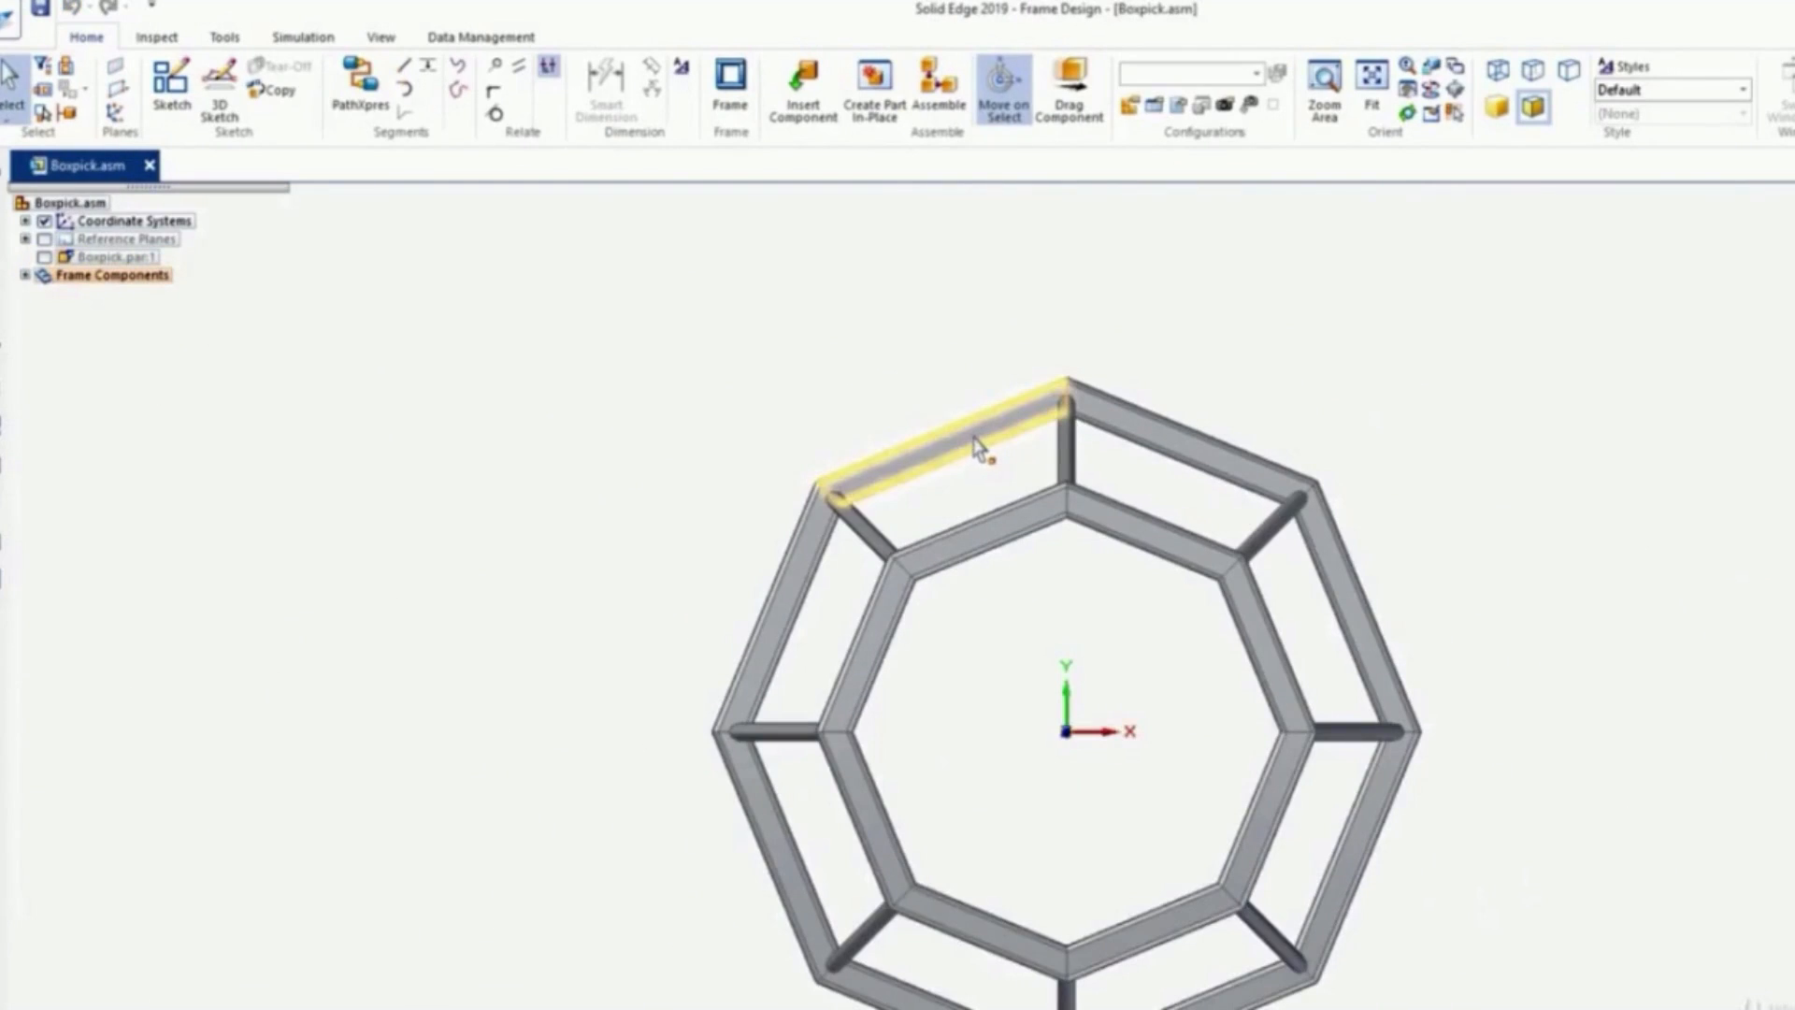
Step: Try shifting a single bottom-ring square tube by its cross section's top-middle handle point, and undo the change
click(977, 447)
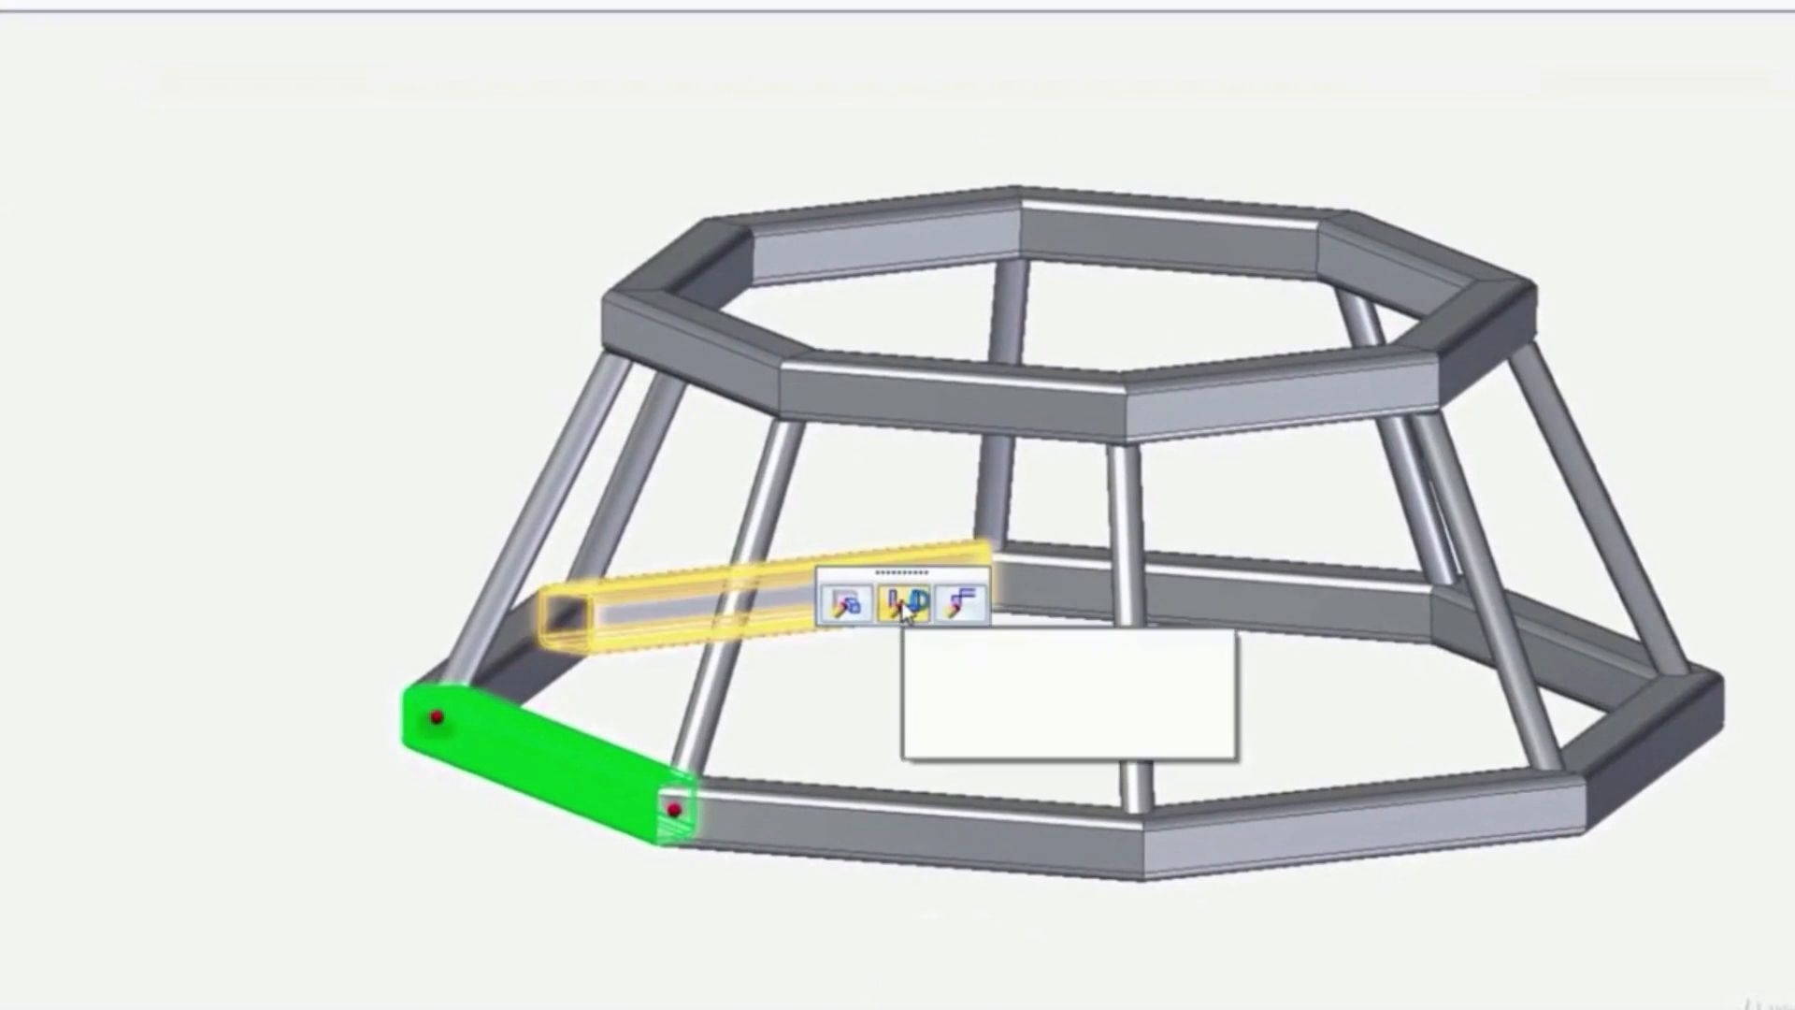
click(902, 603)
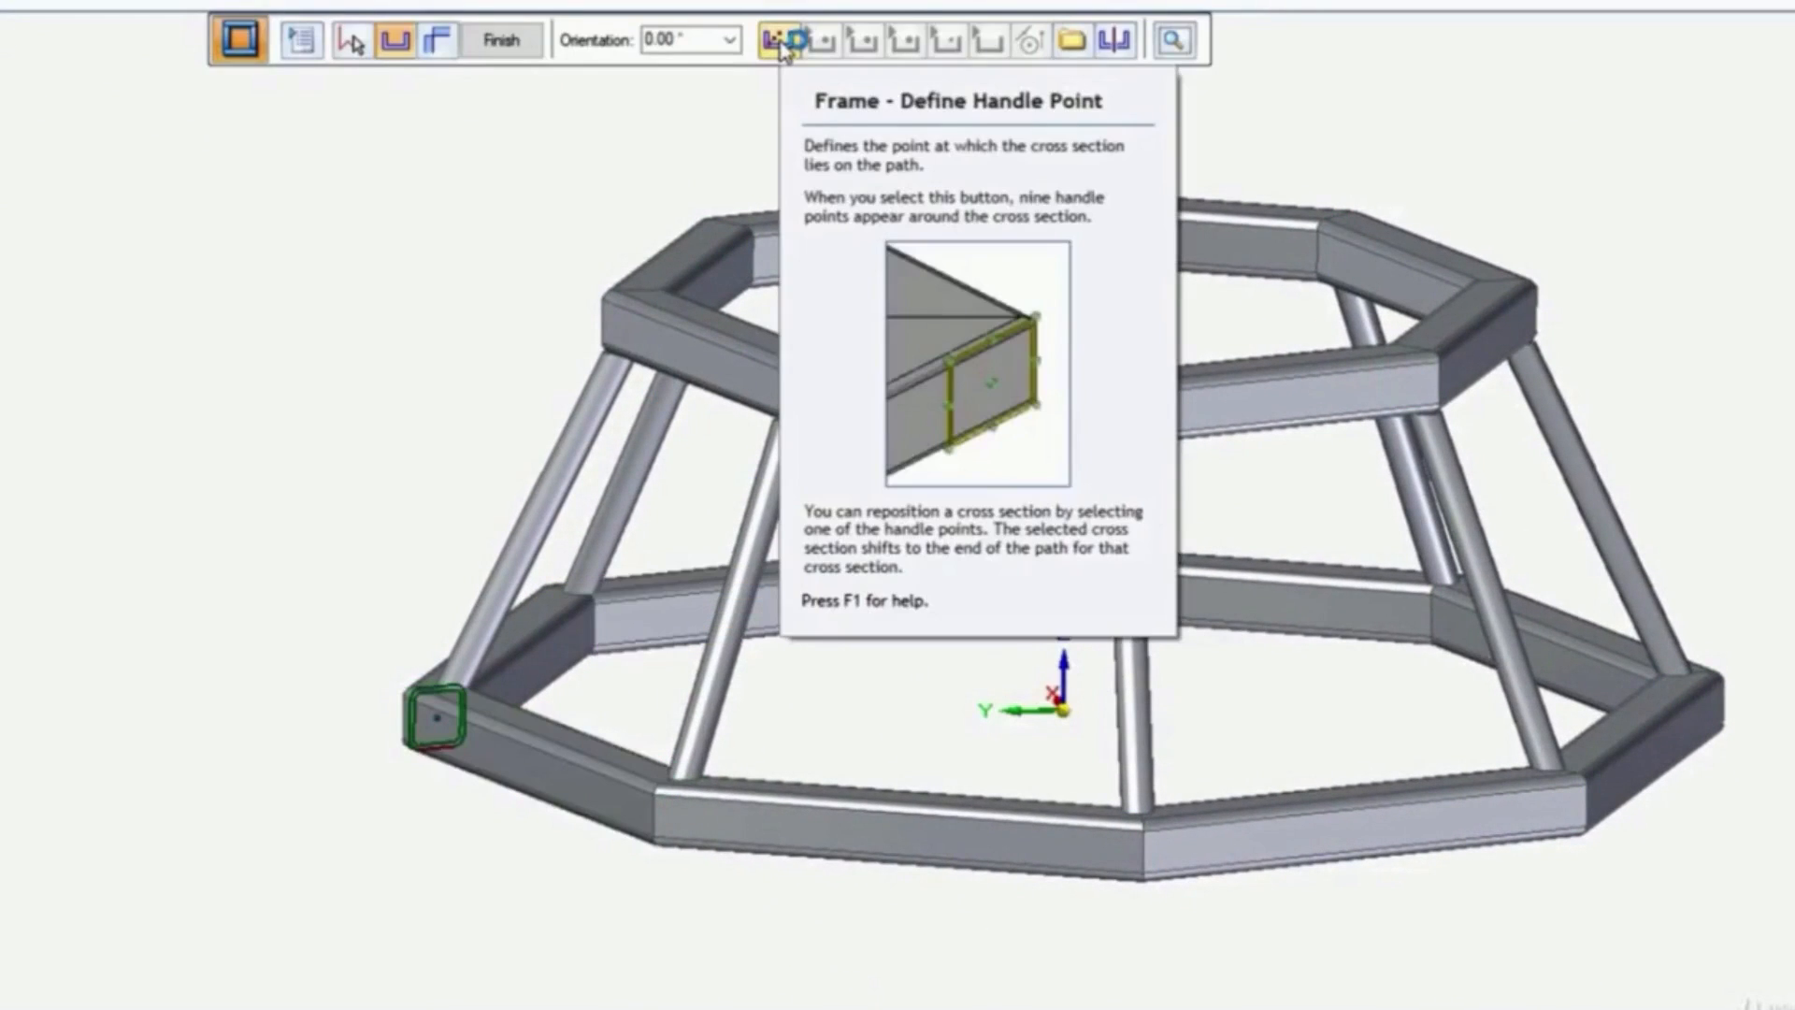
click(781, 41)
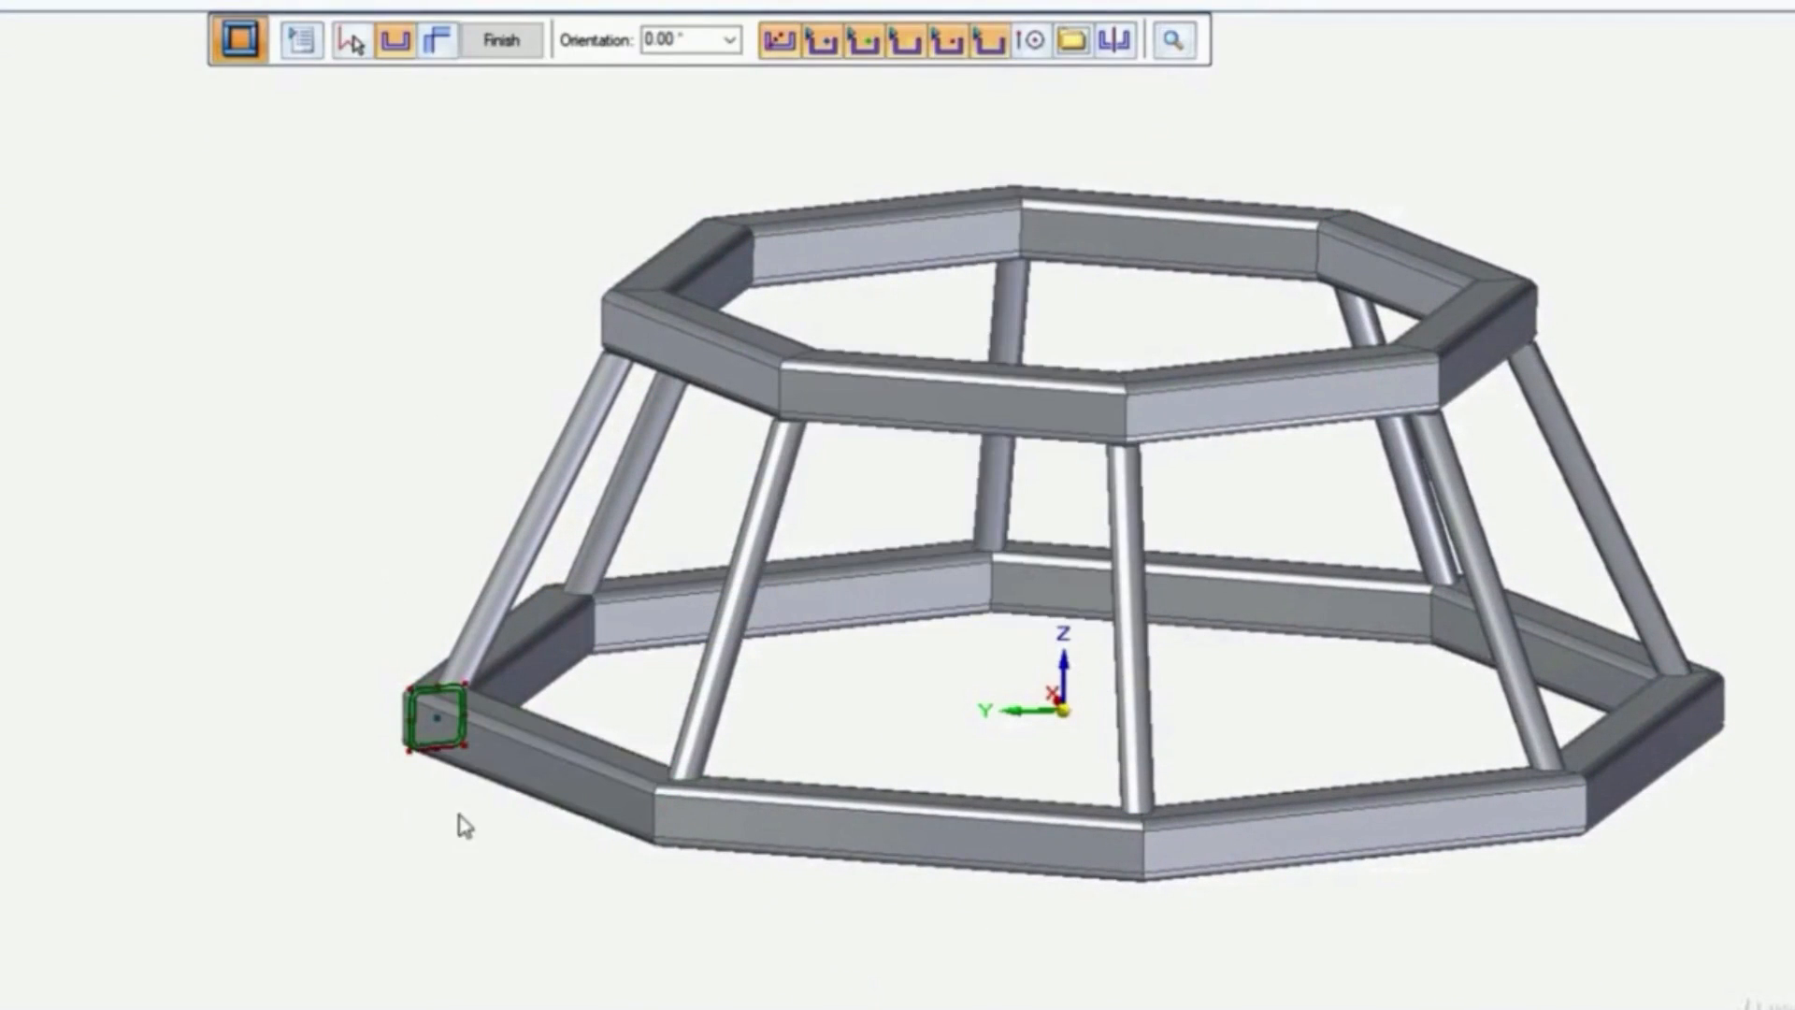
scroll(449, 806, up, 3)
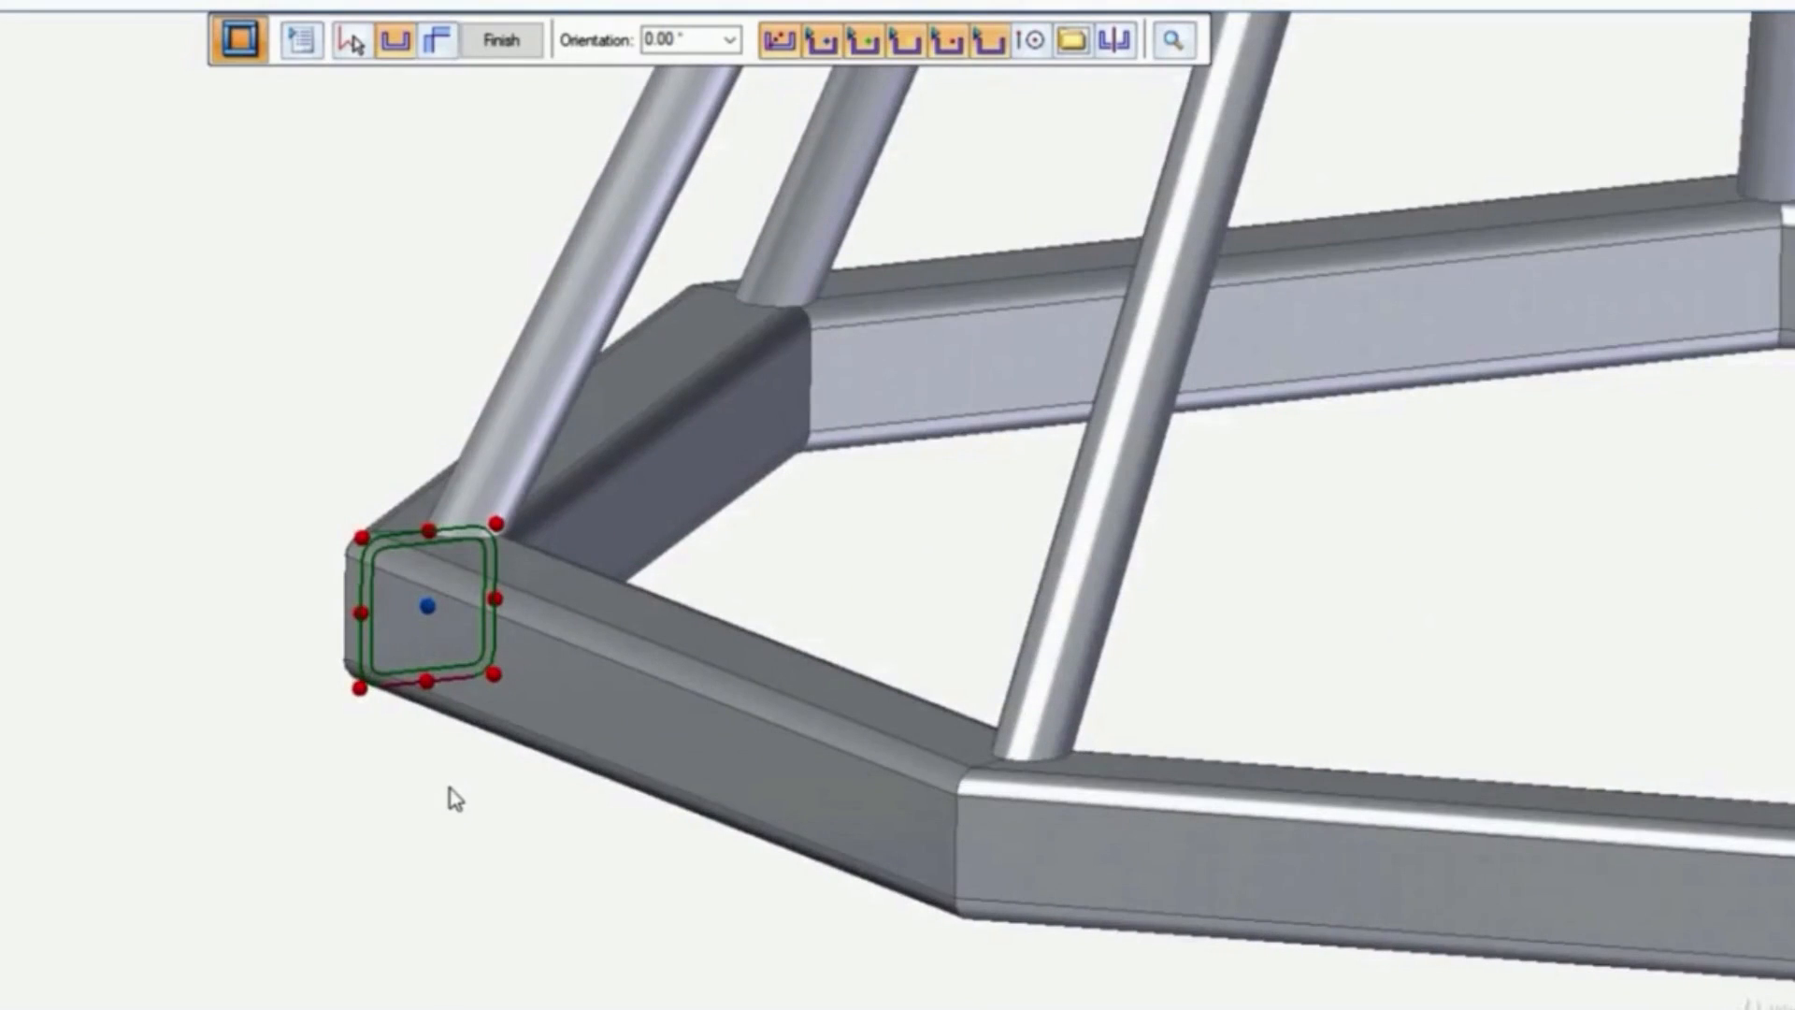
click(429, 529)
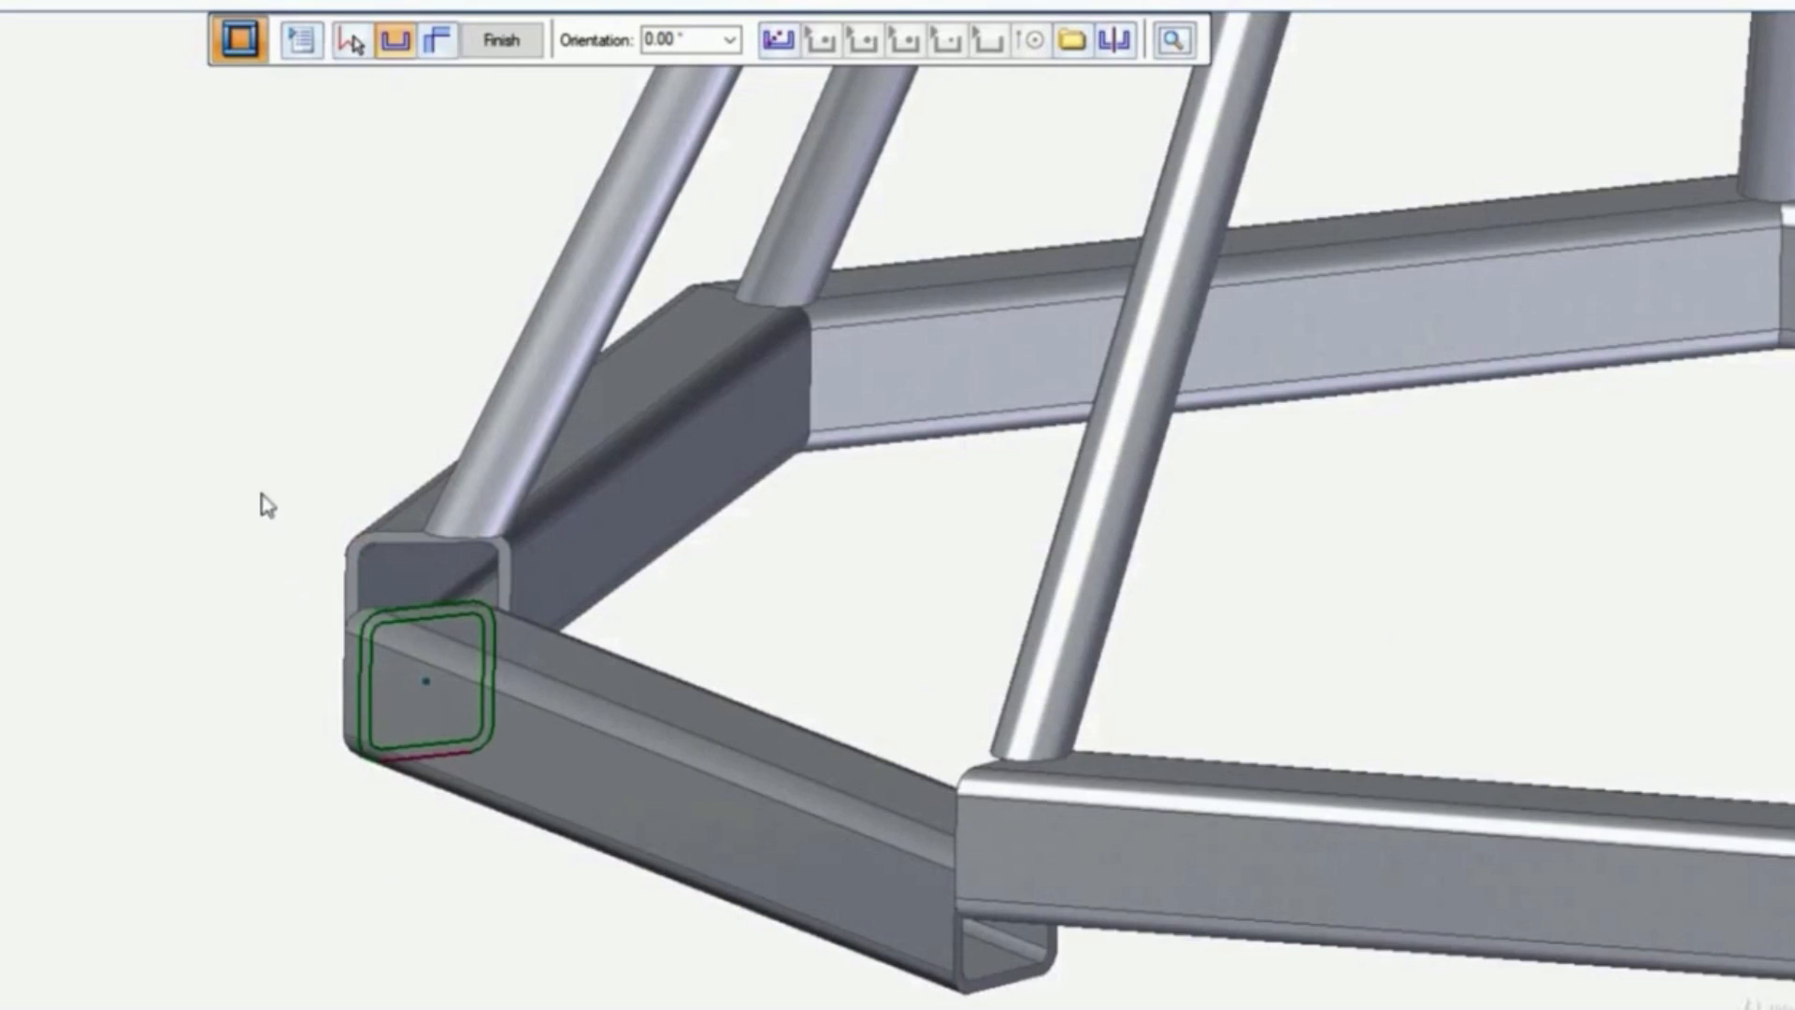
click(500, 45)
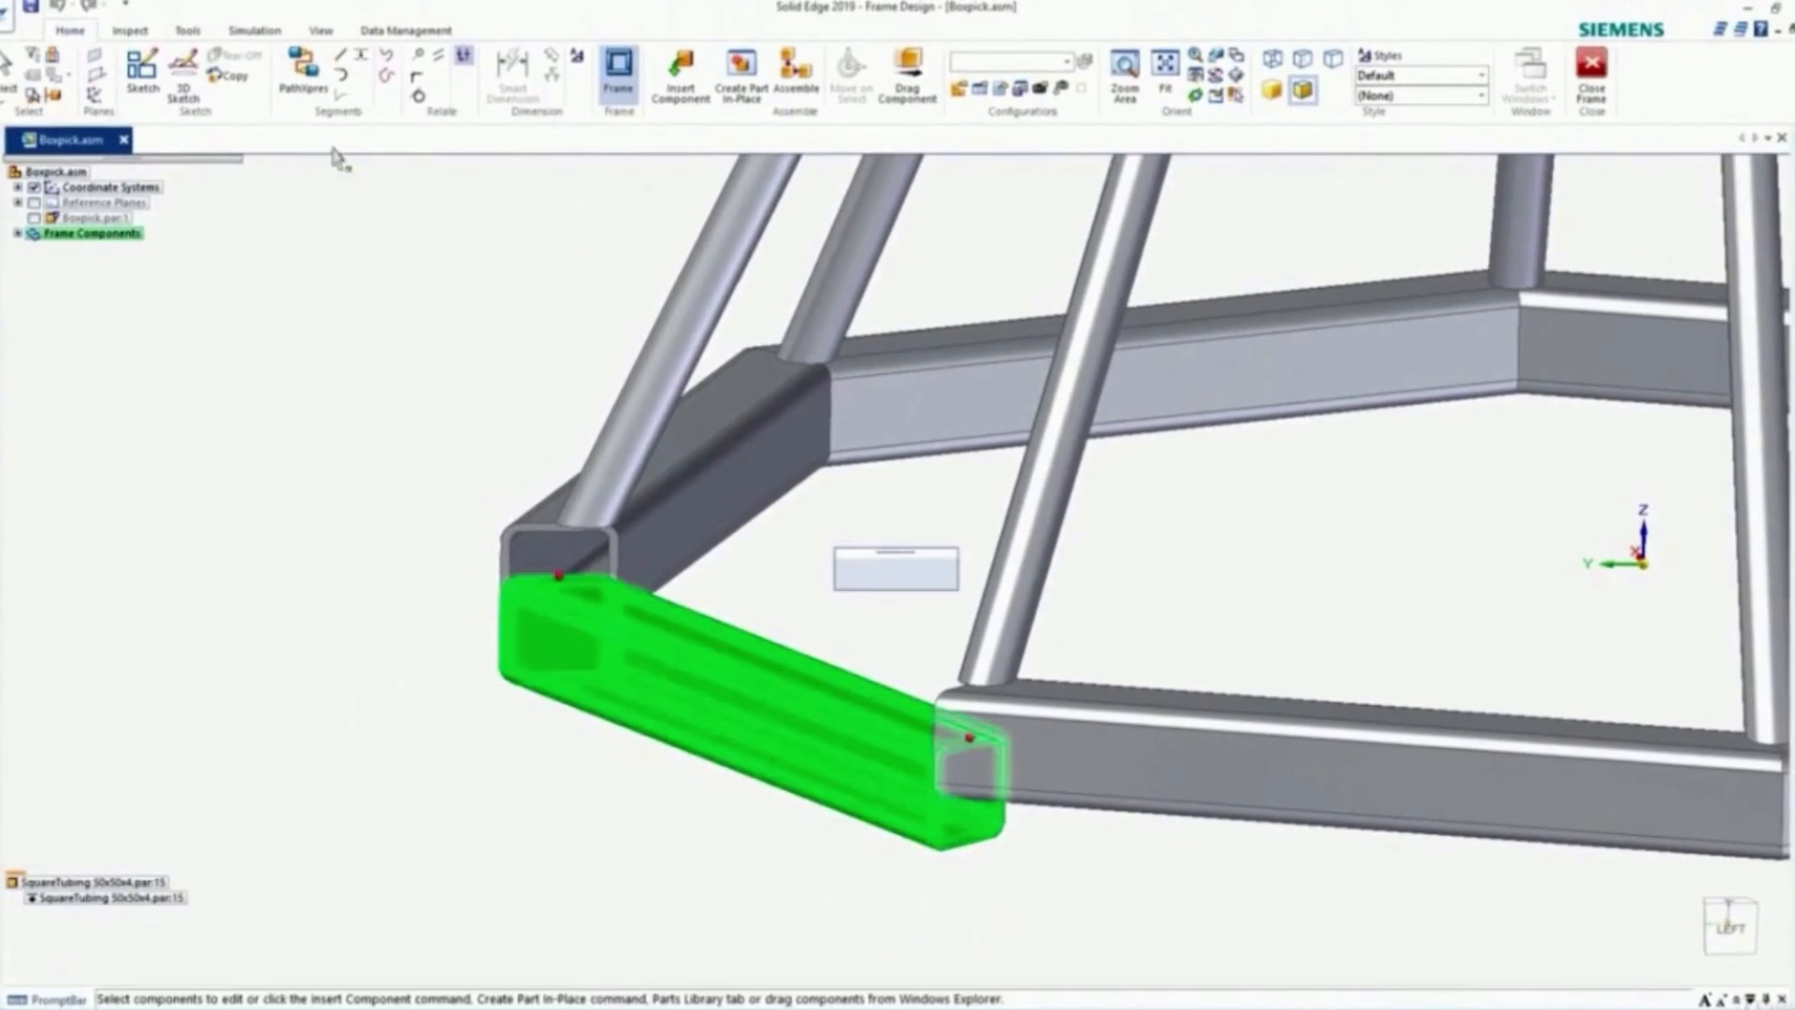
click(57, 8)
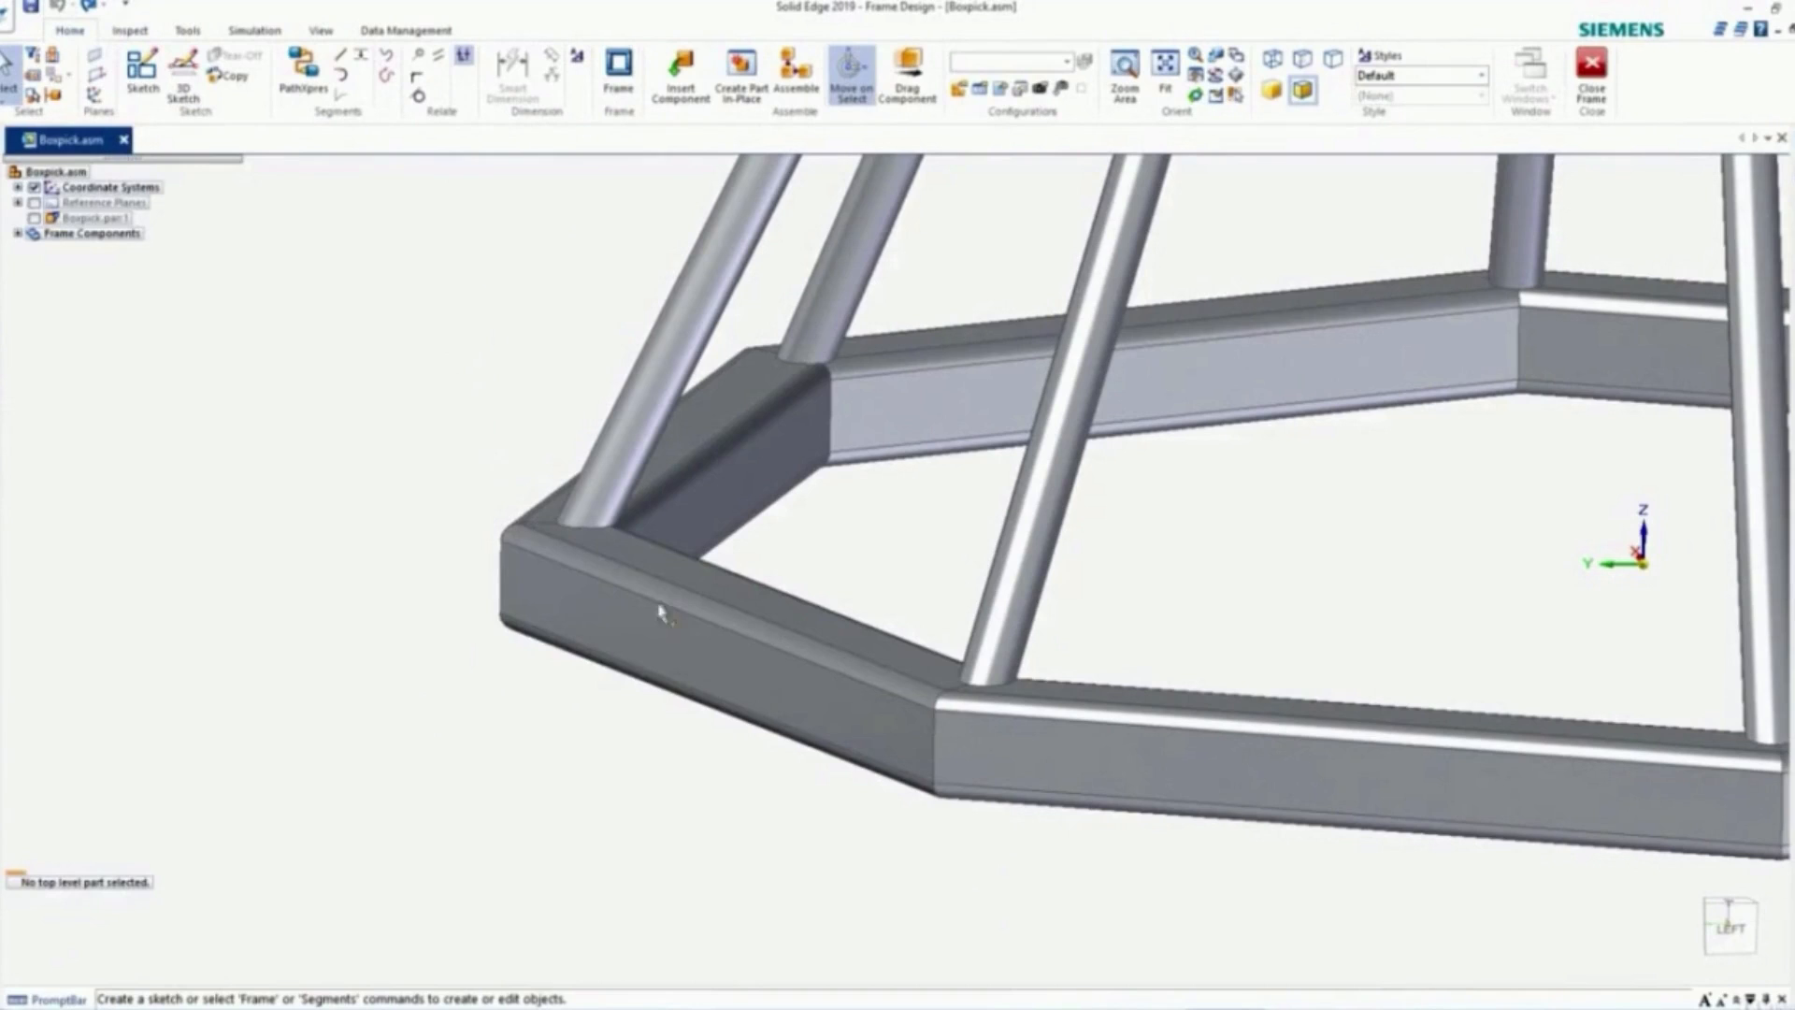
Step: Edit the square tubing cross sections, accepting only the bottom-ring ones after removing the top ring from the selection
click(735, 624)
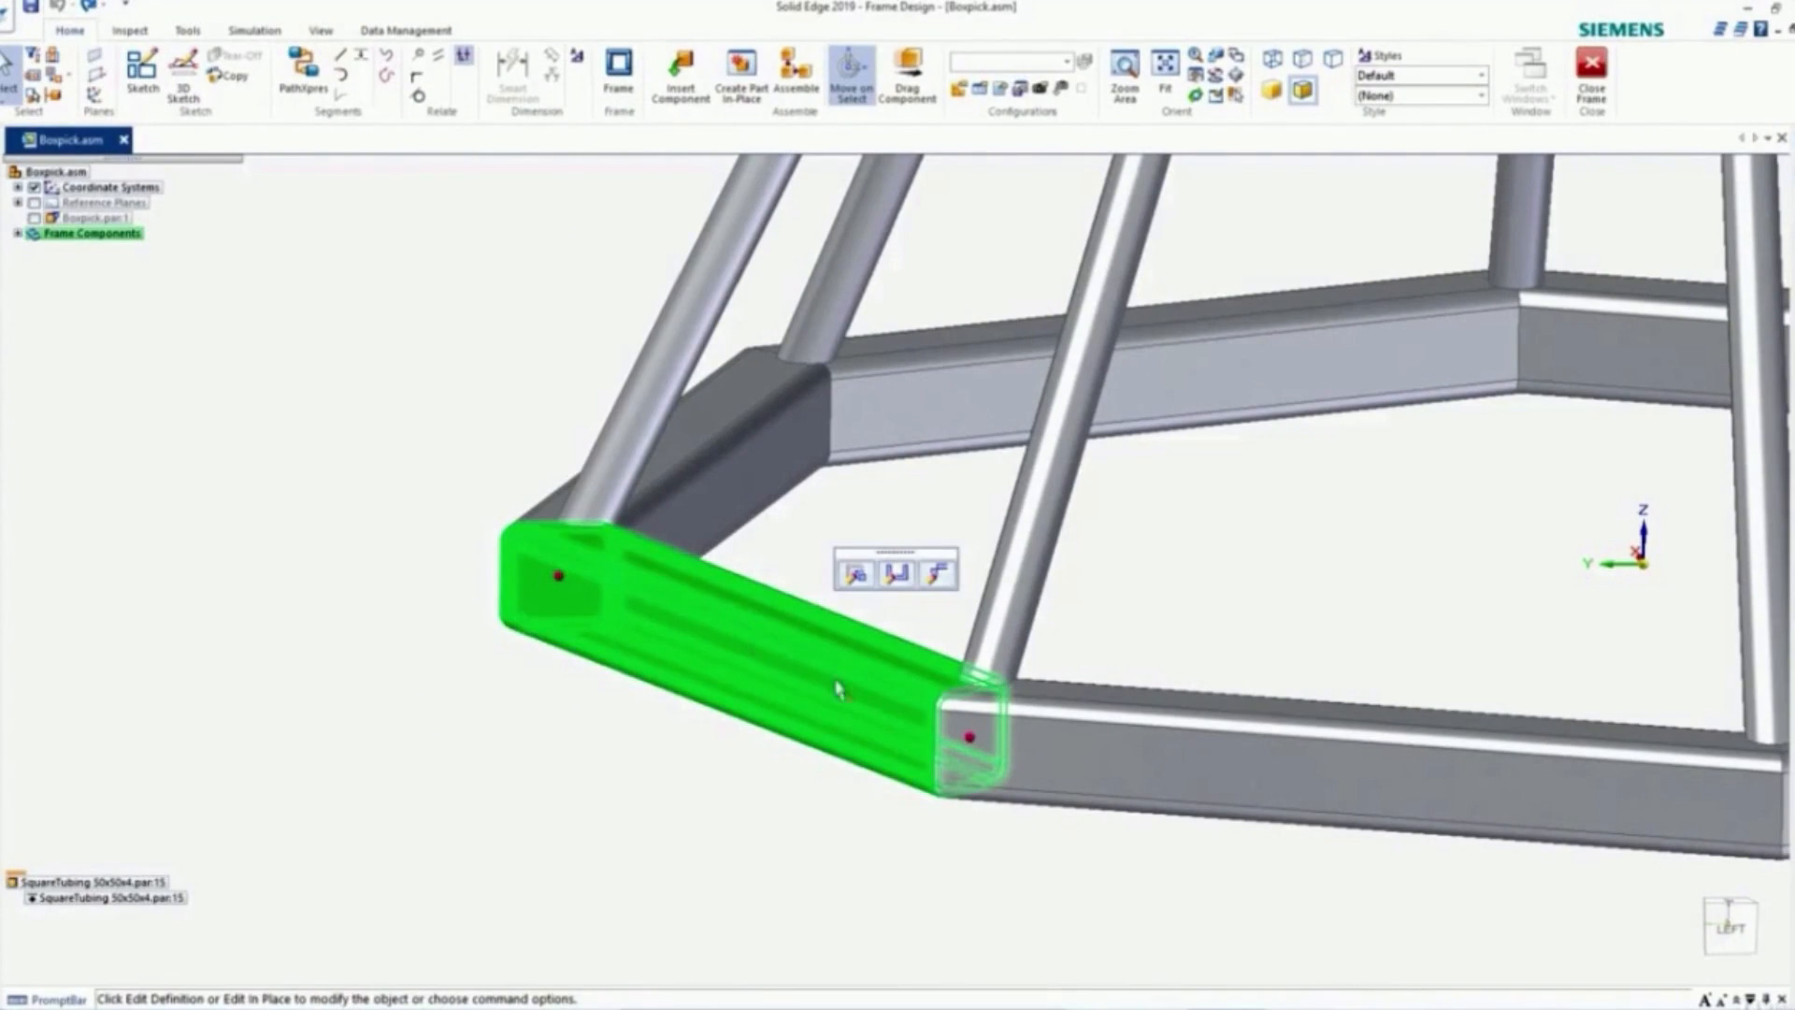
click(559, 577)
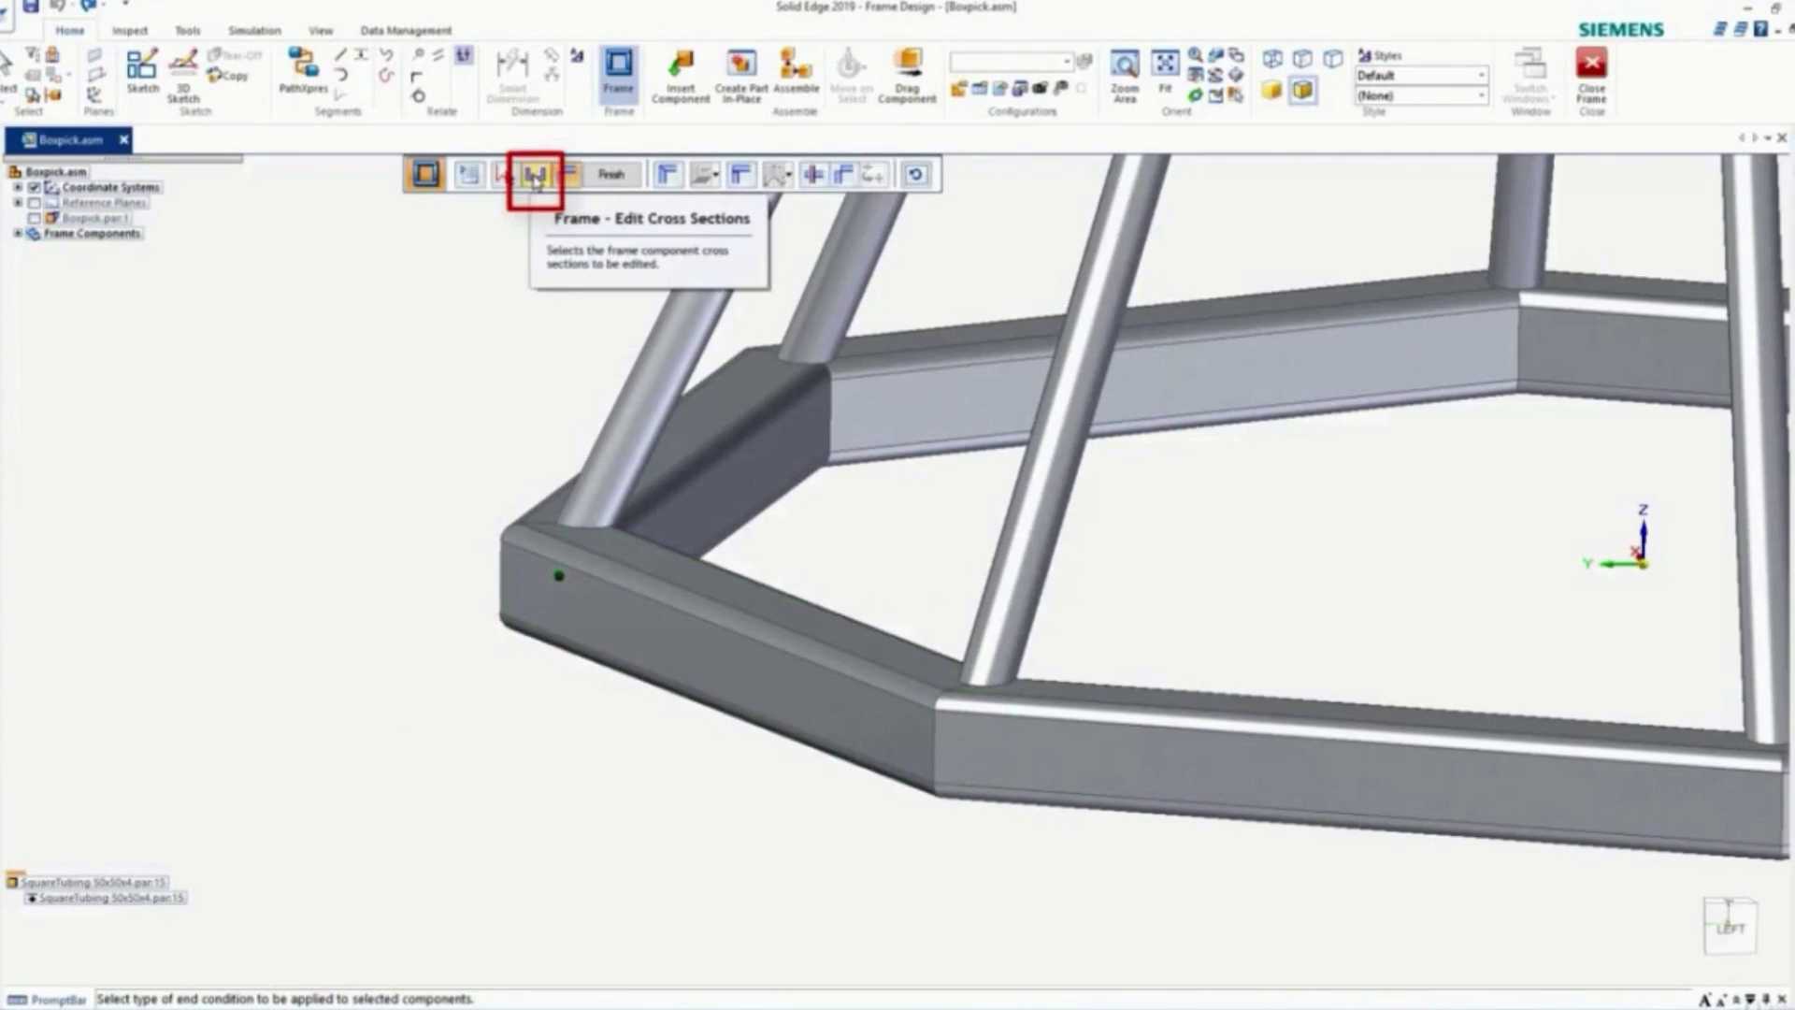
click(535, 179)
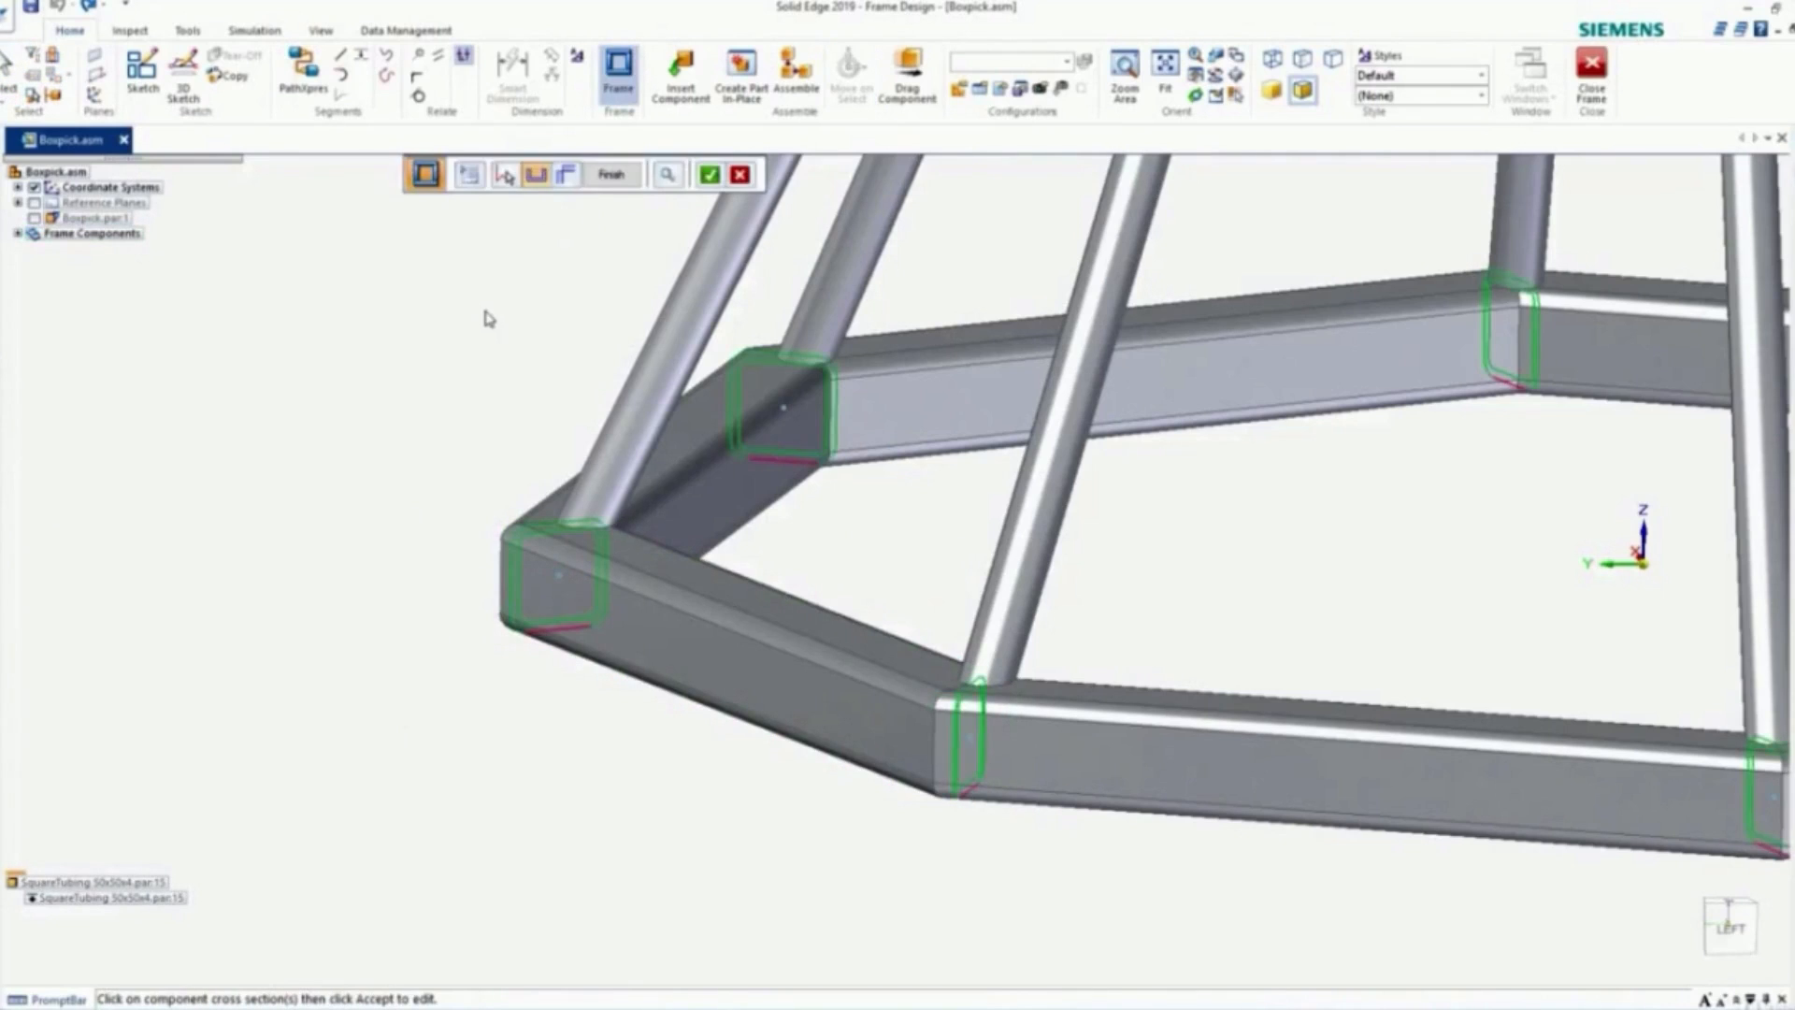
middle_click(1042, 748)
middle_click(1043, 748)
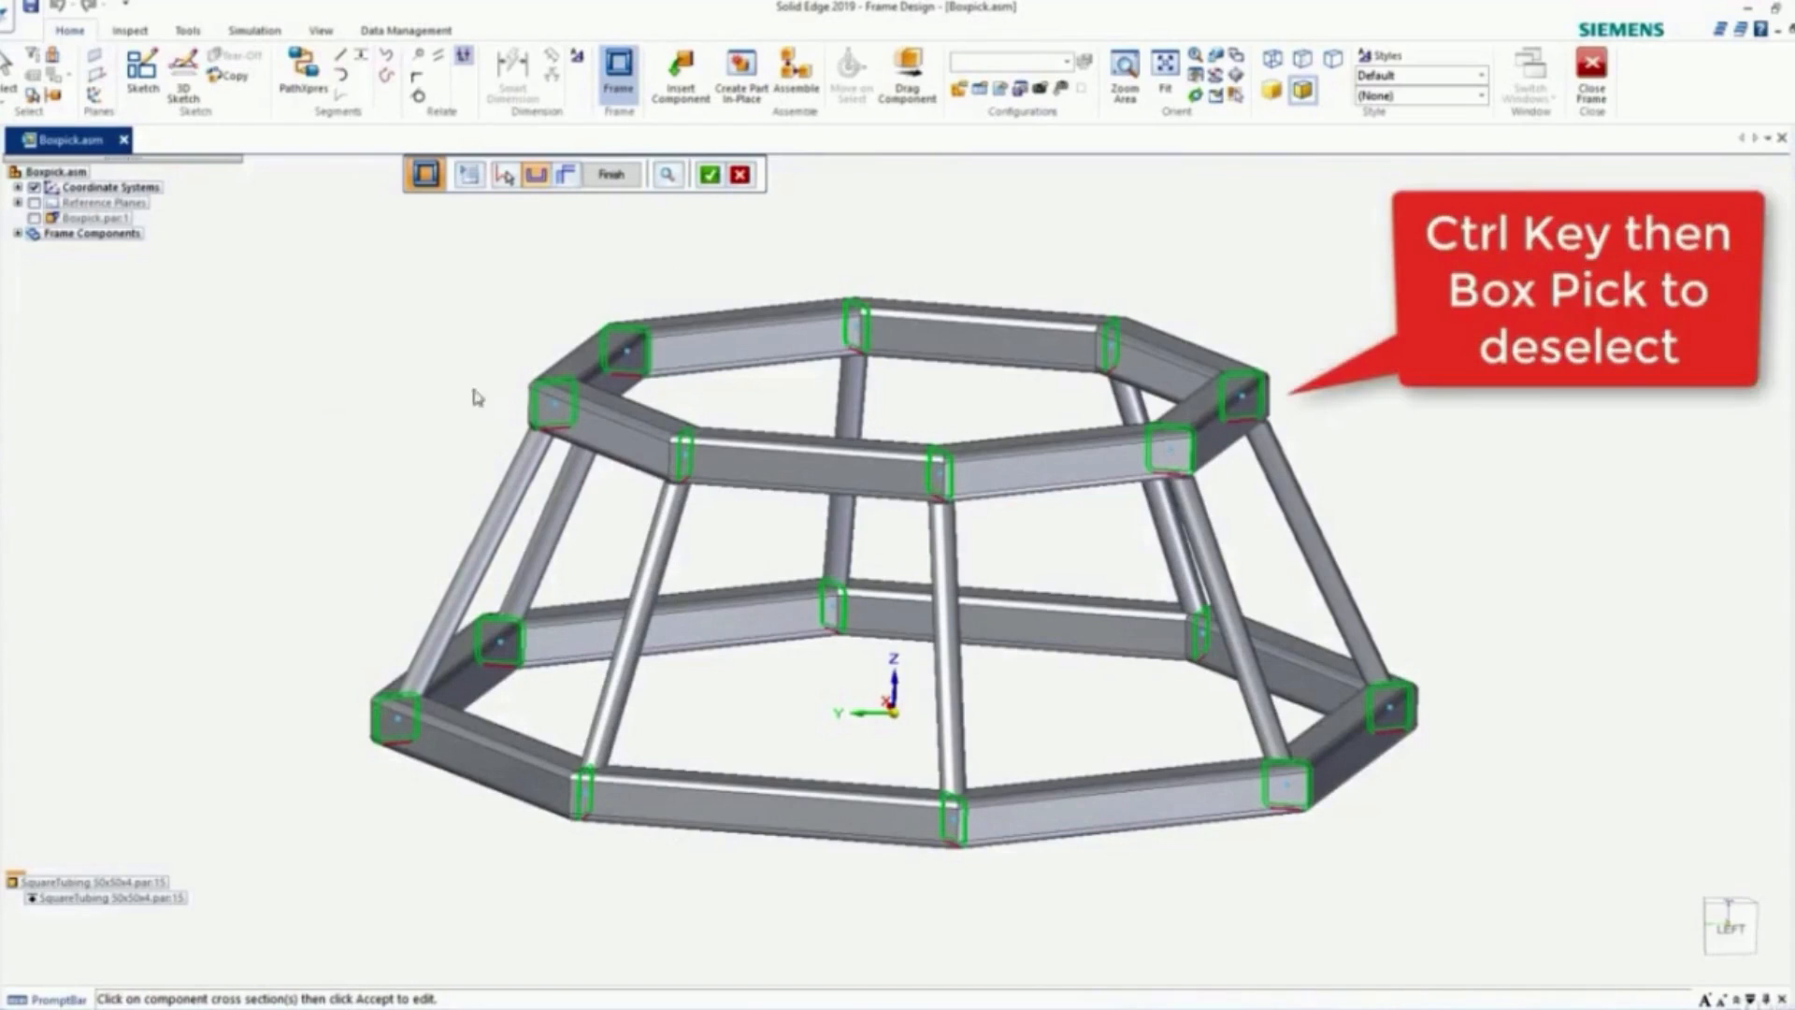
ctrl+drag(408, 248, 1393, 571)
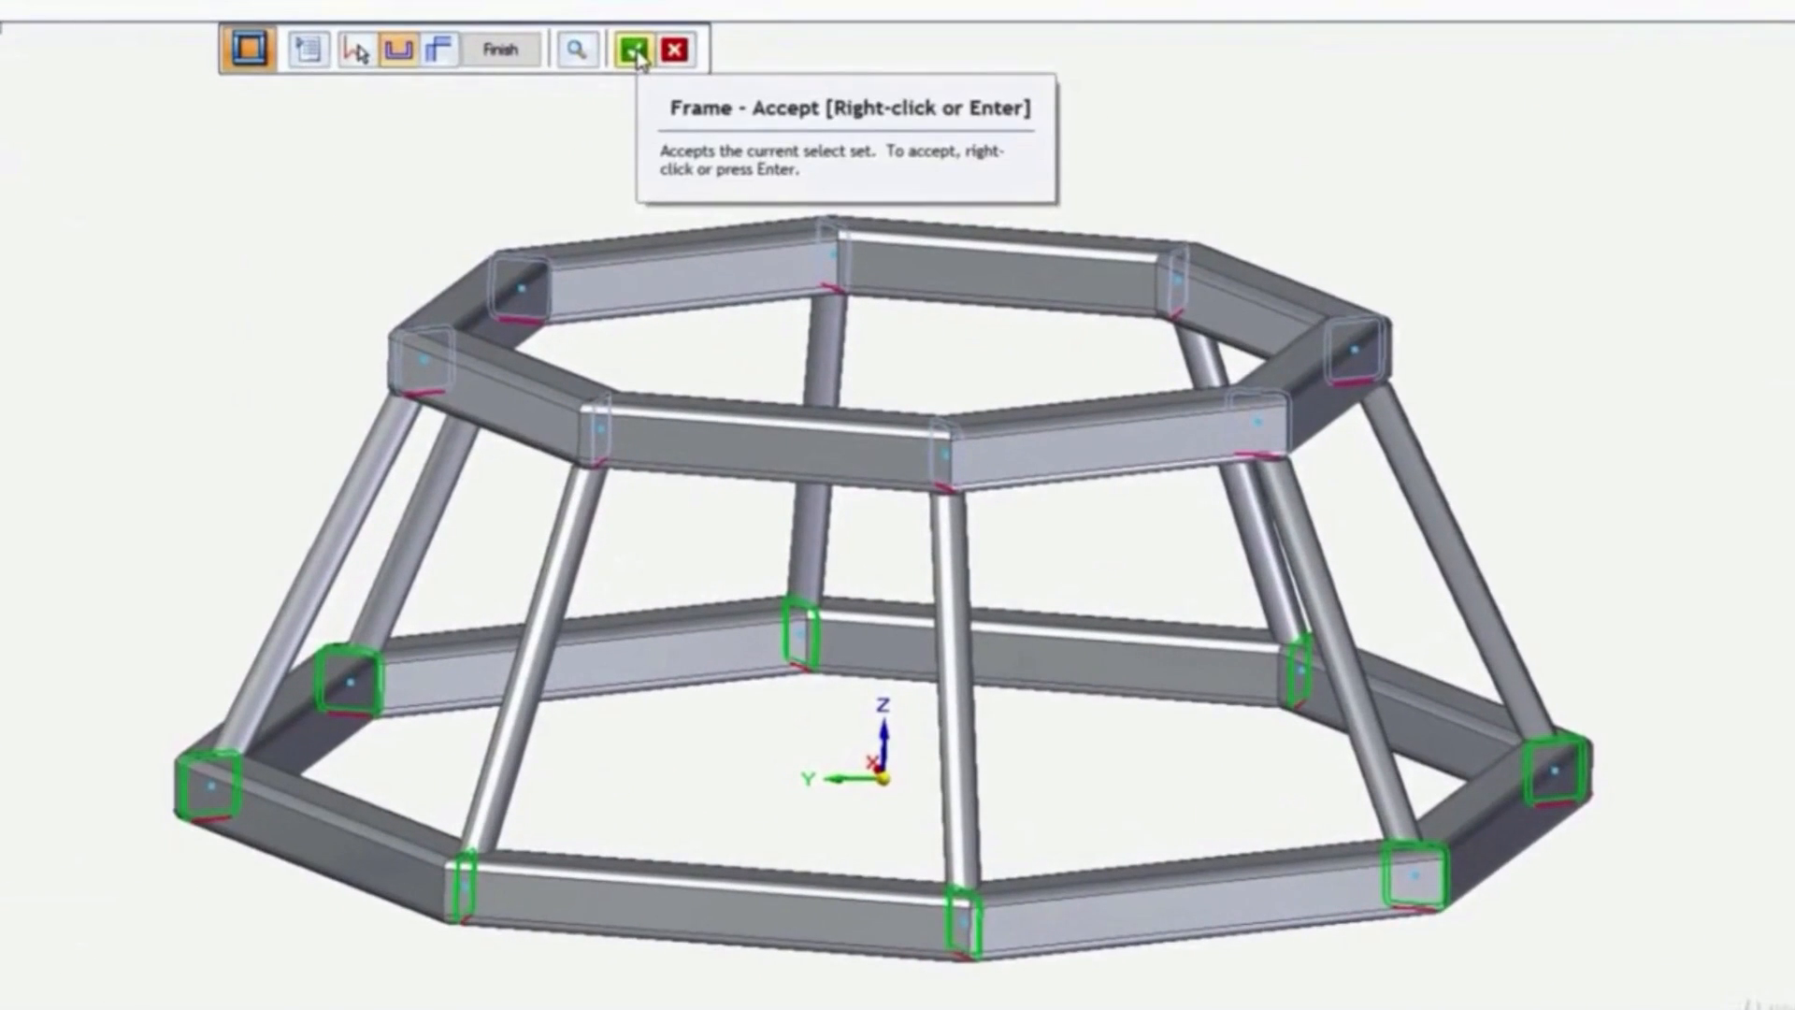
click(635, 52)
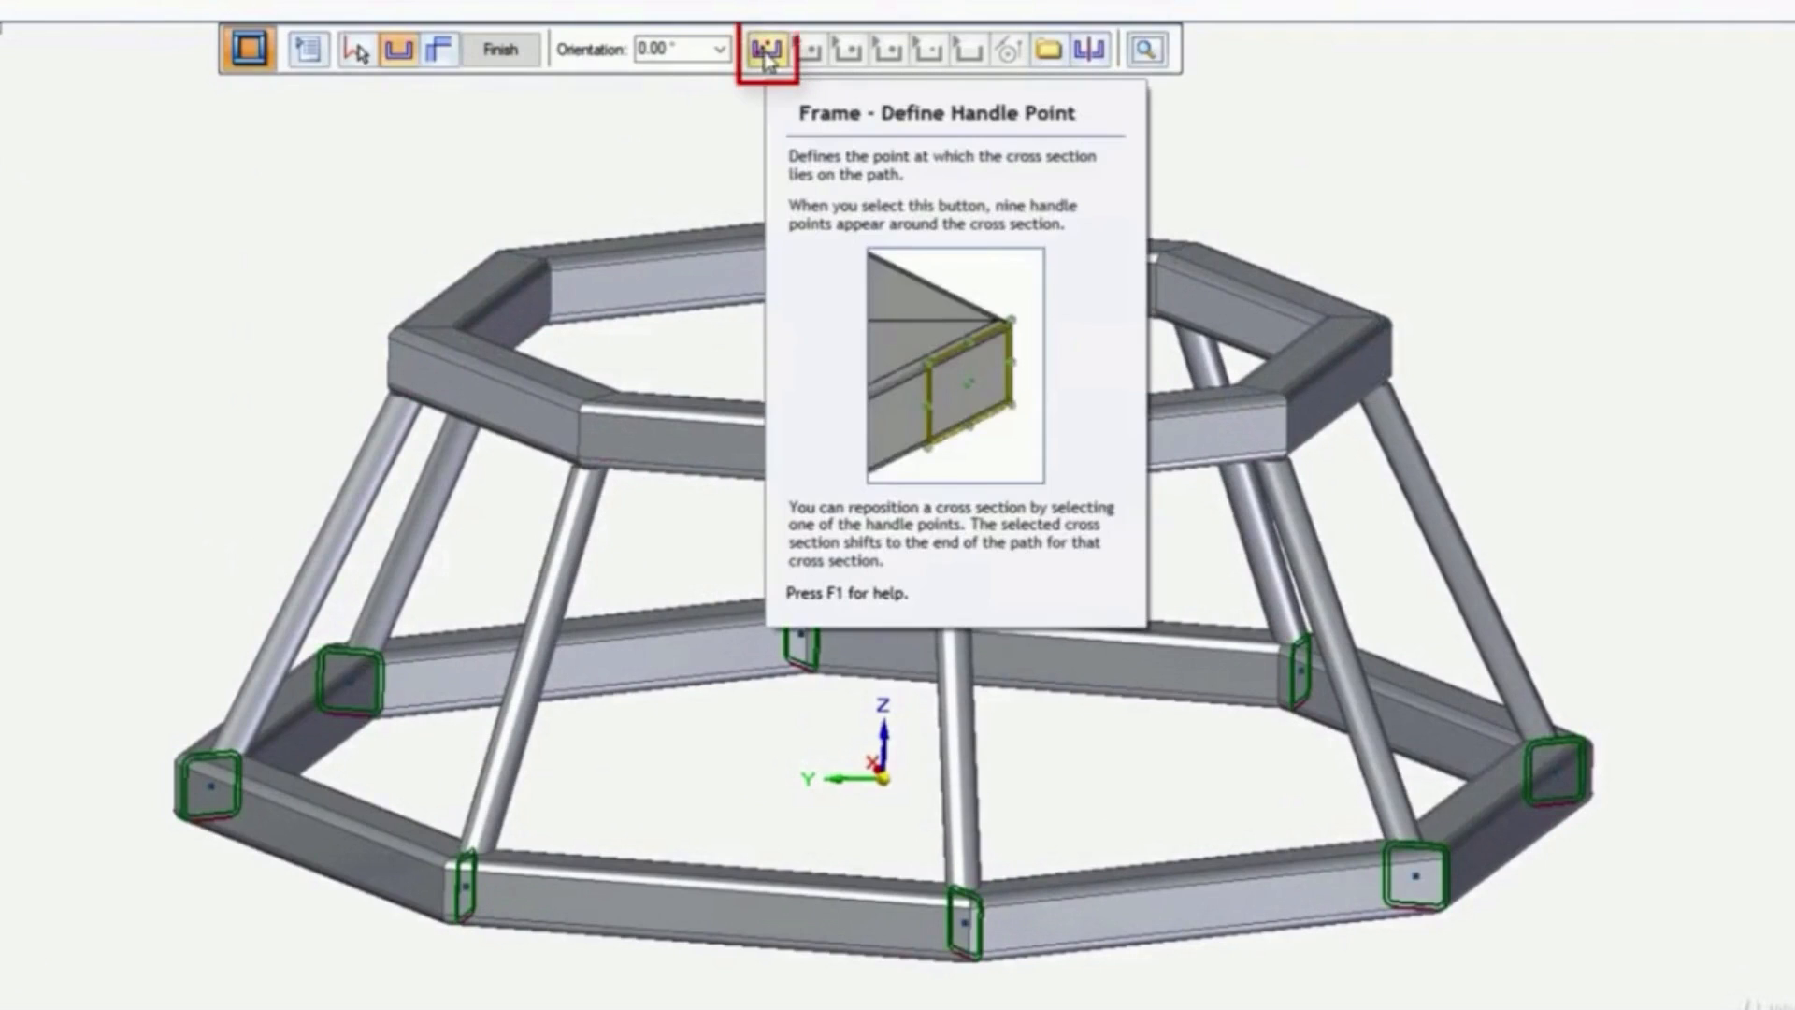
Step: Set the top-middle handle point for all bottom-ring cross sections and finish the frame edit
click(767, 52)
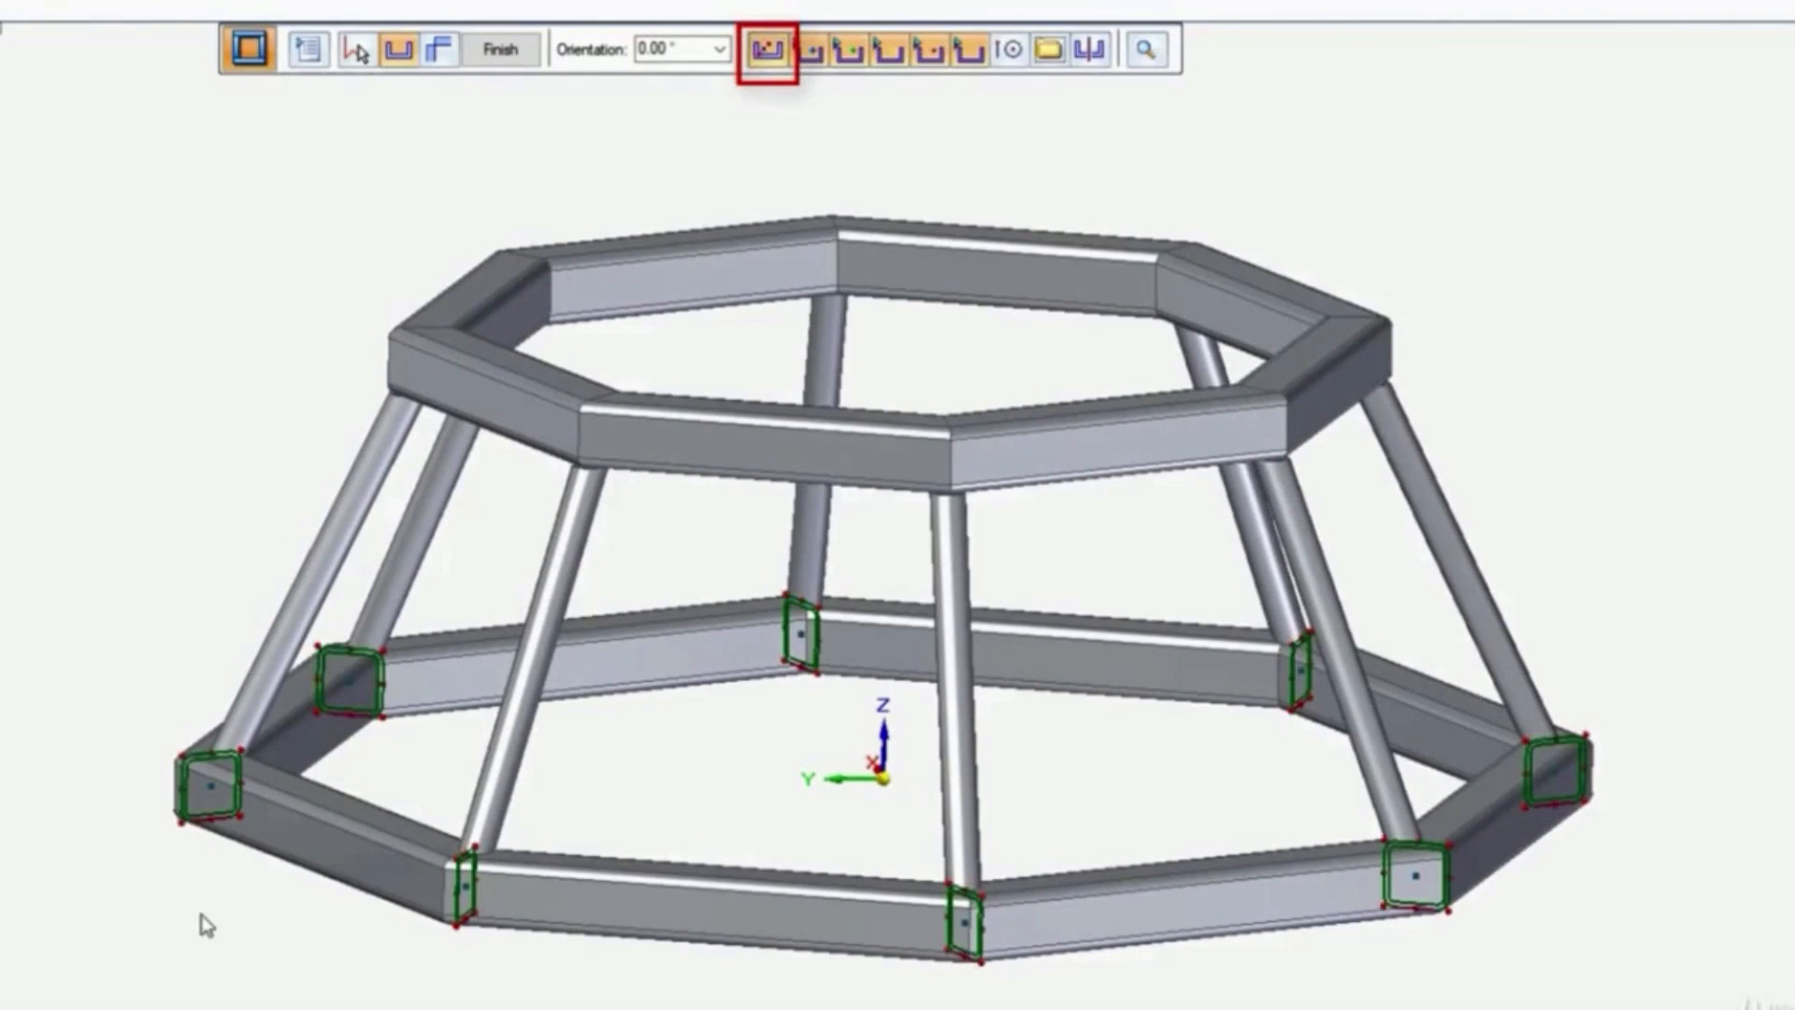
scroll(201, 926, up, 3)
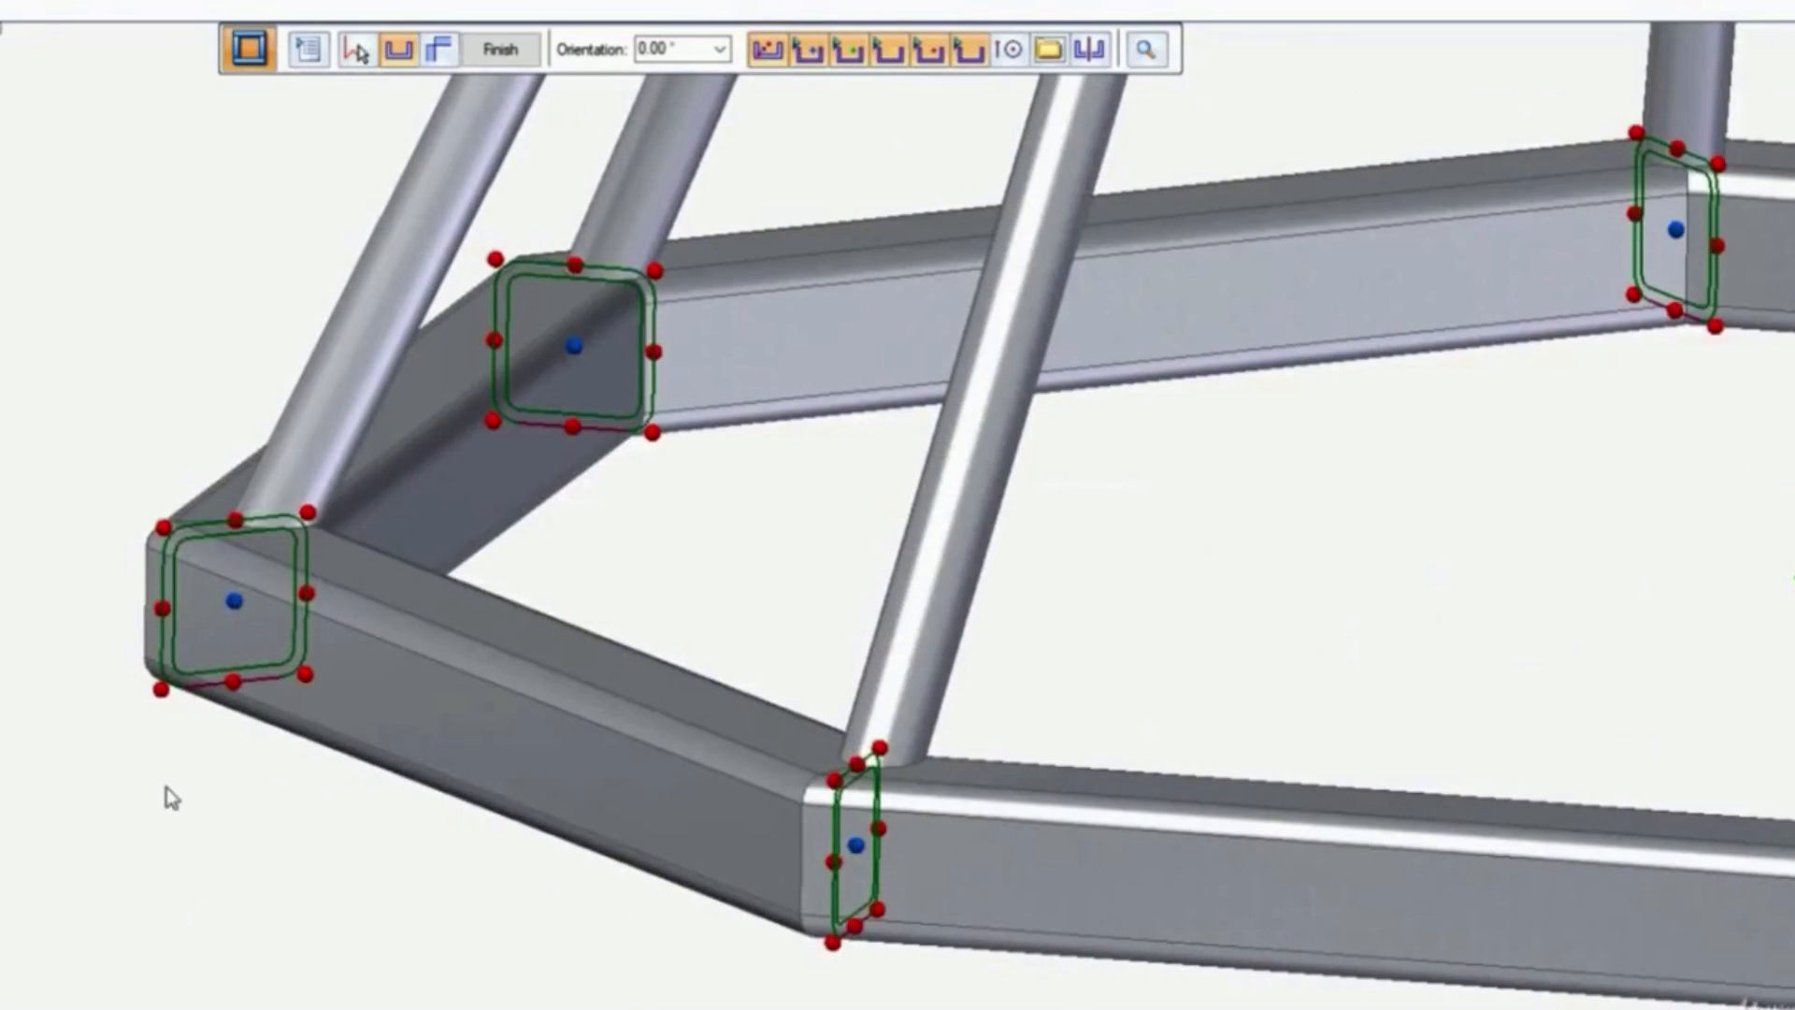
click(234, 519)
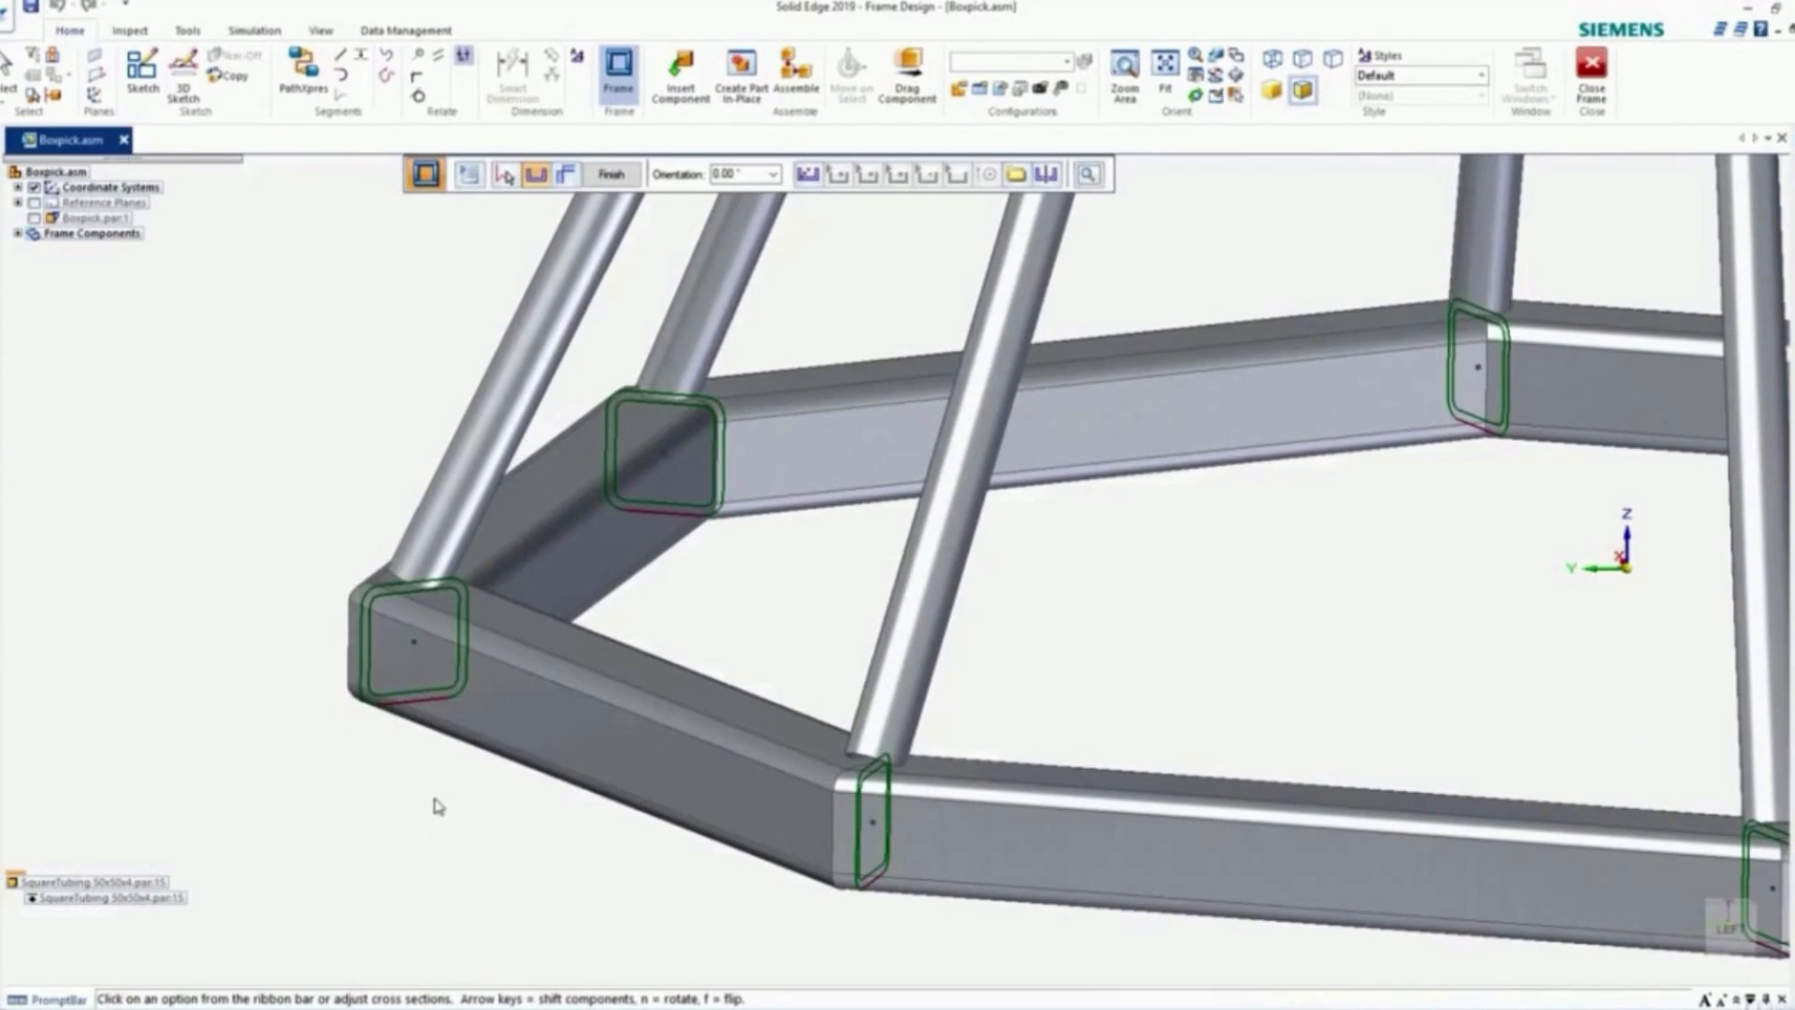
click(627, 185)
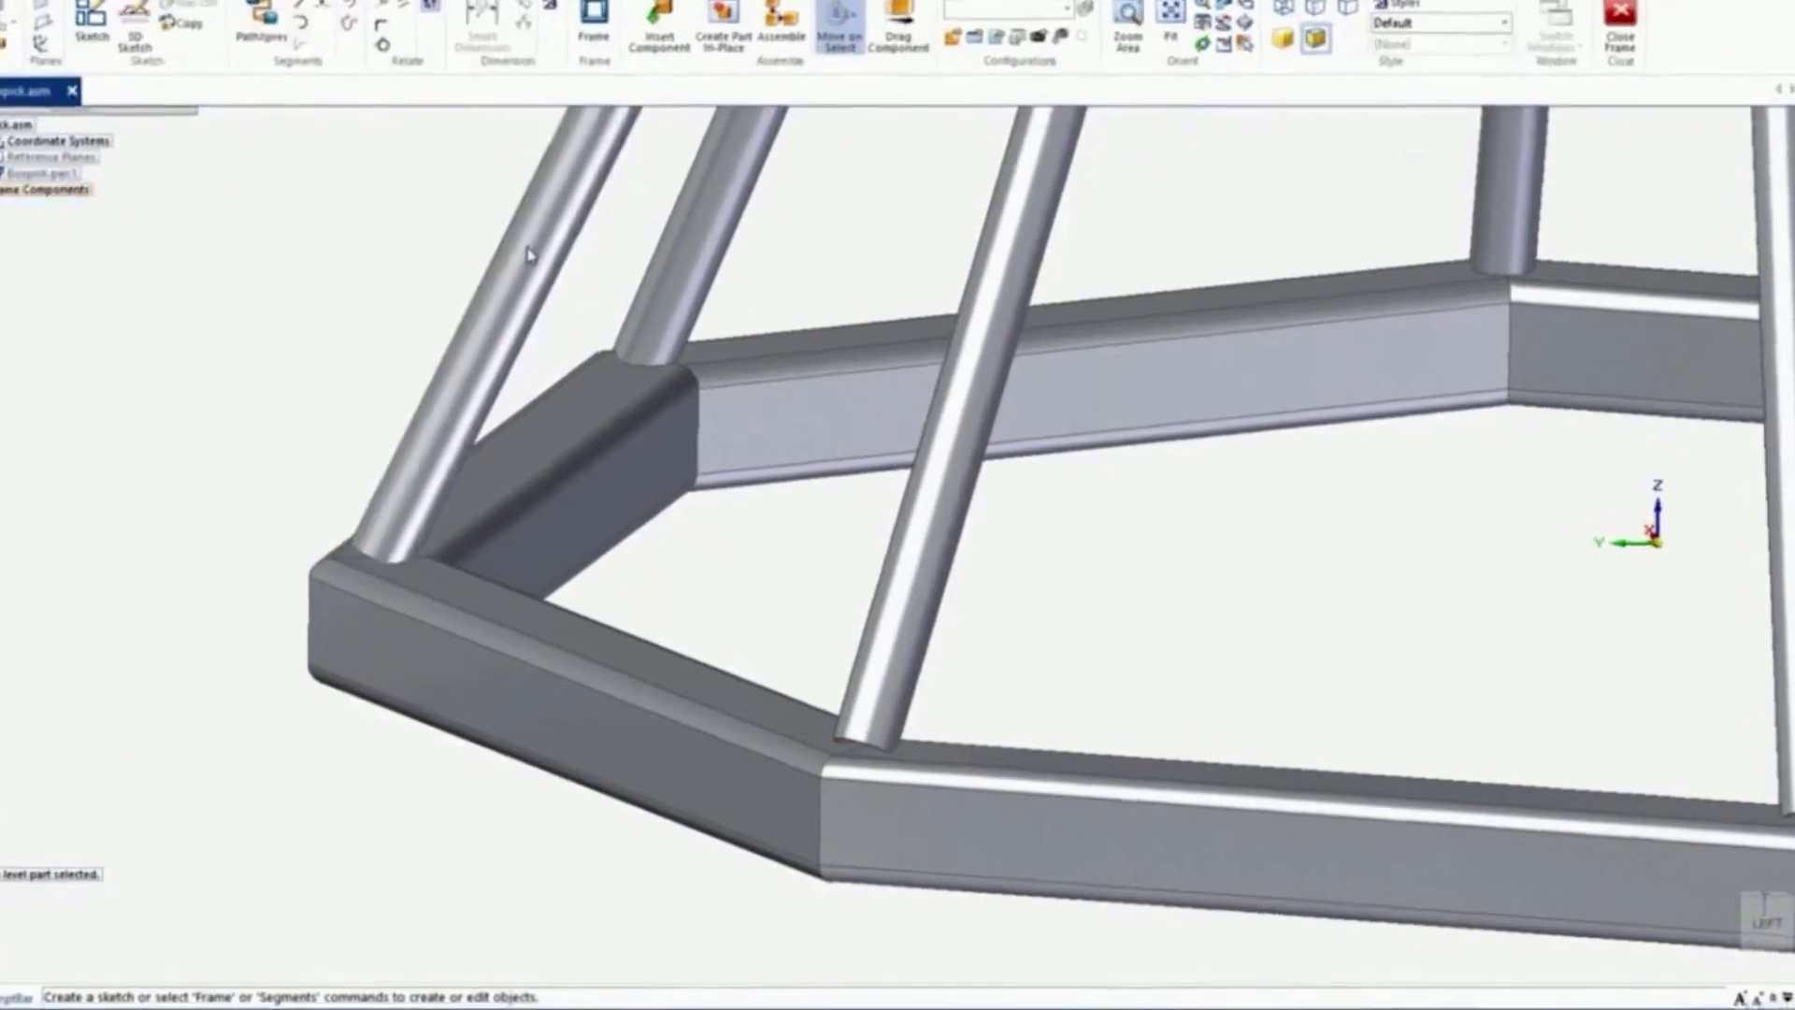
Step: Edit the lower end conditions of all eight round tubes, using Extend/Trim with a bottom-ring square tubing body as target
click(559, 296)
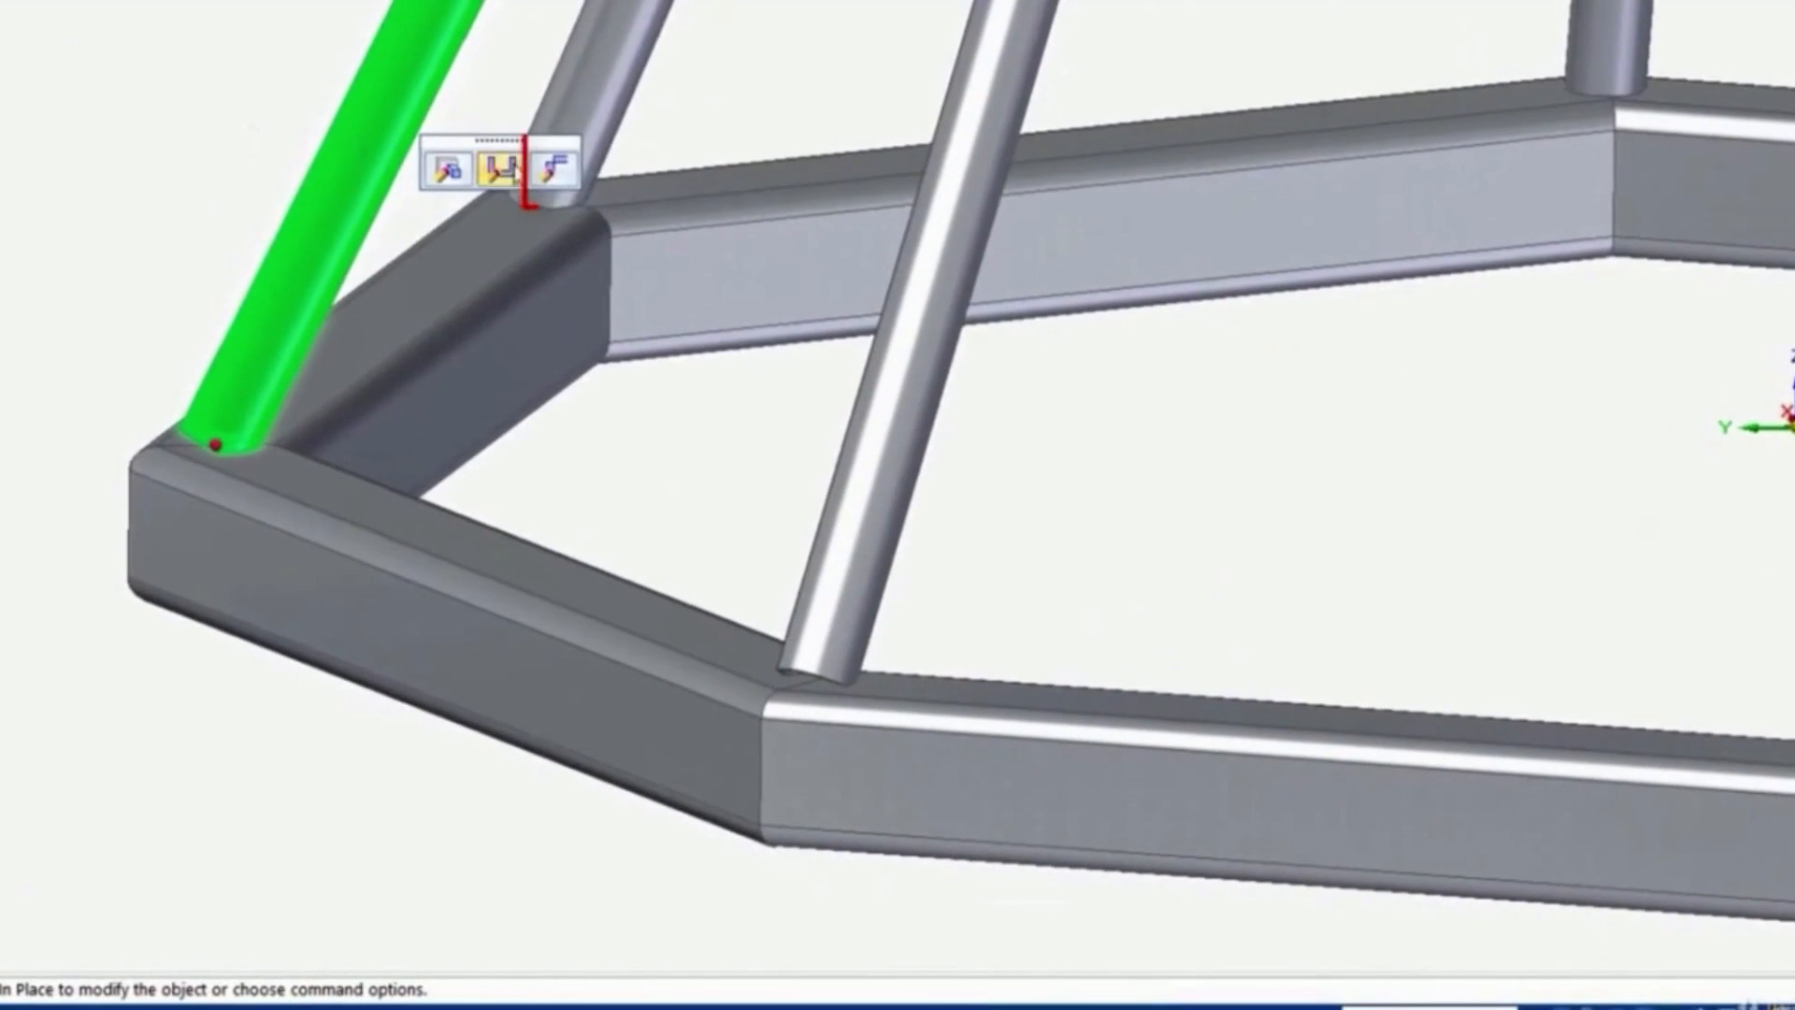
click(557, 171)
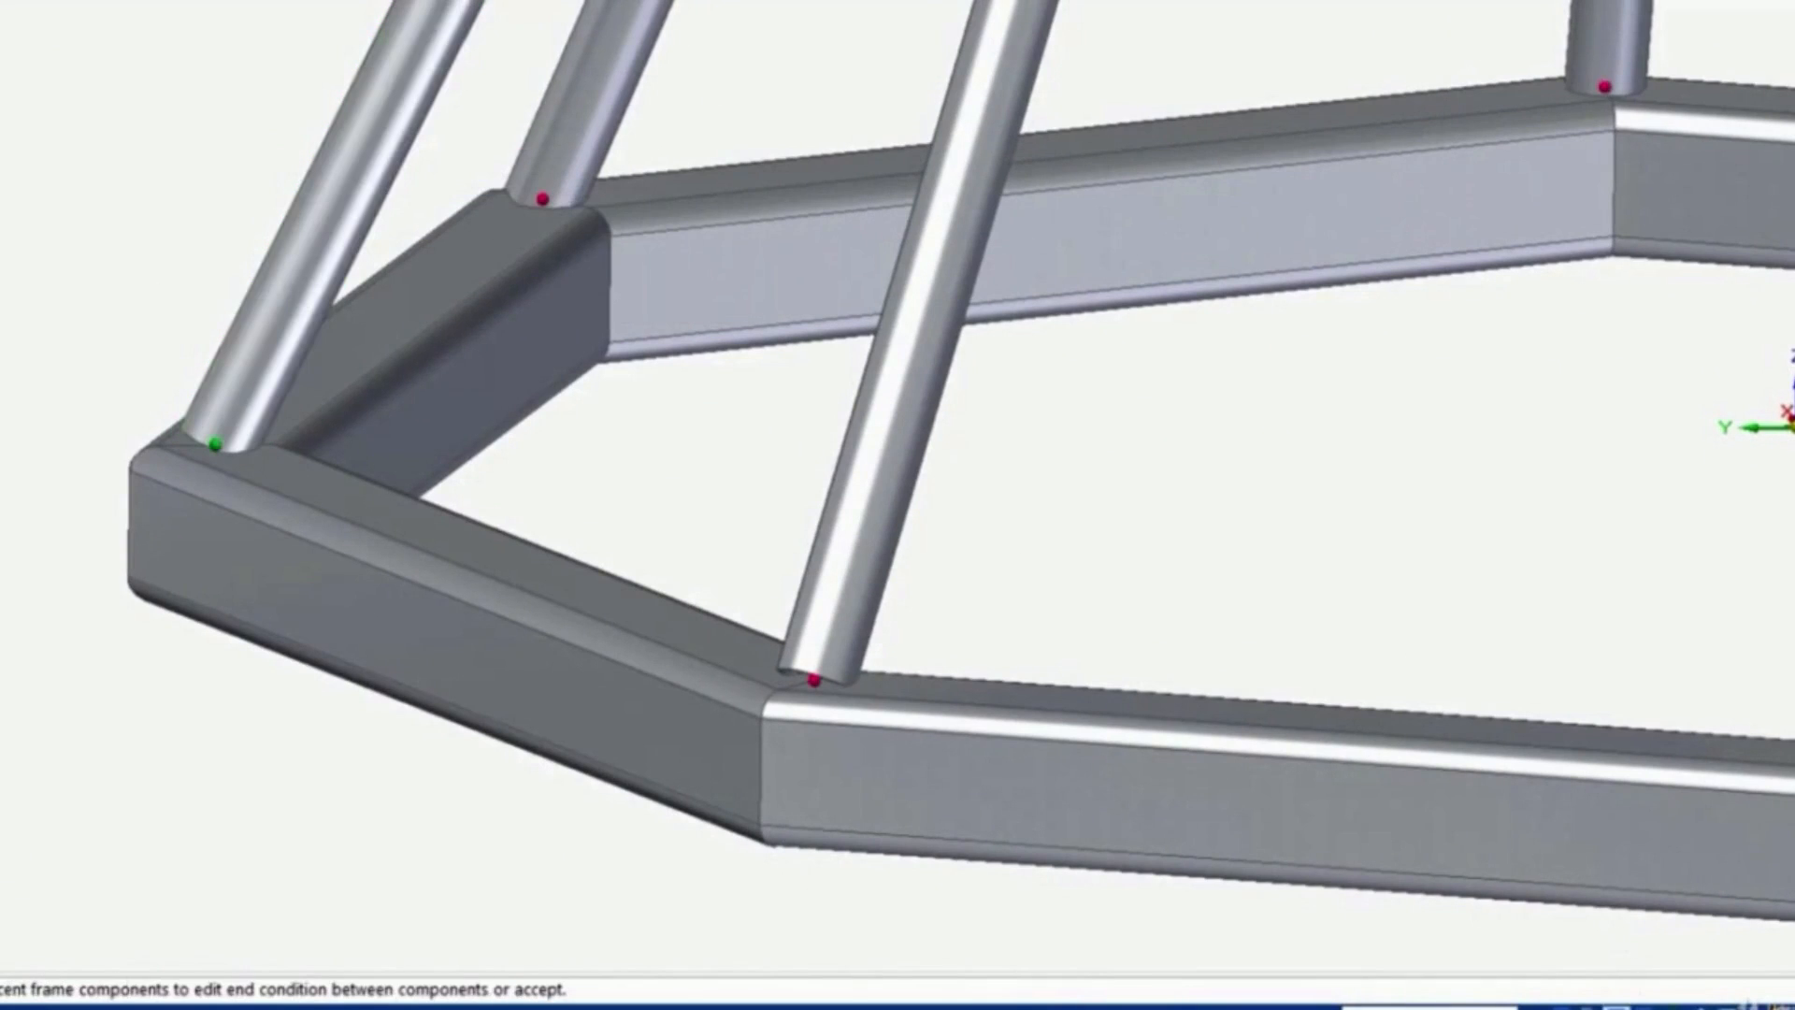
key(ctrl+f)
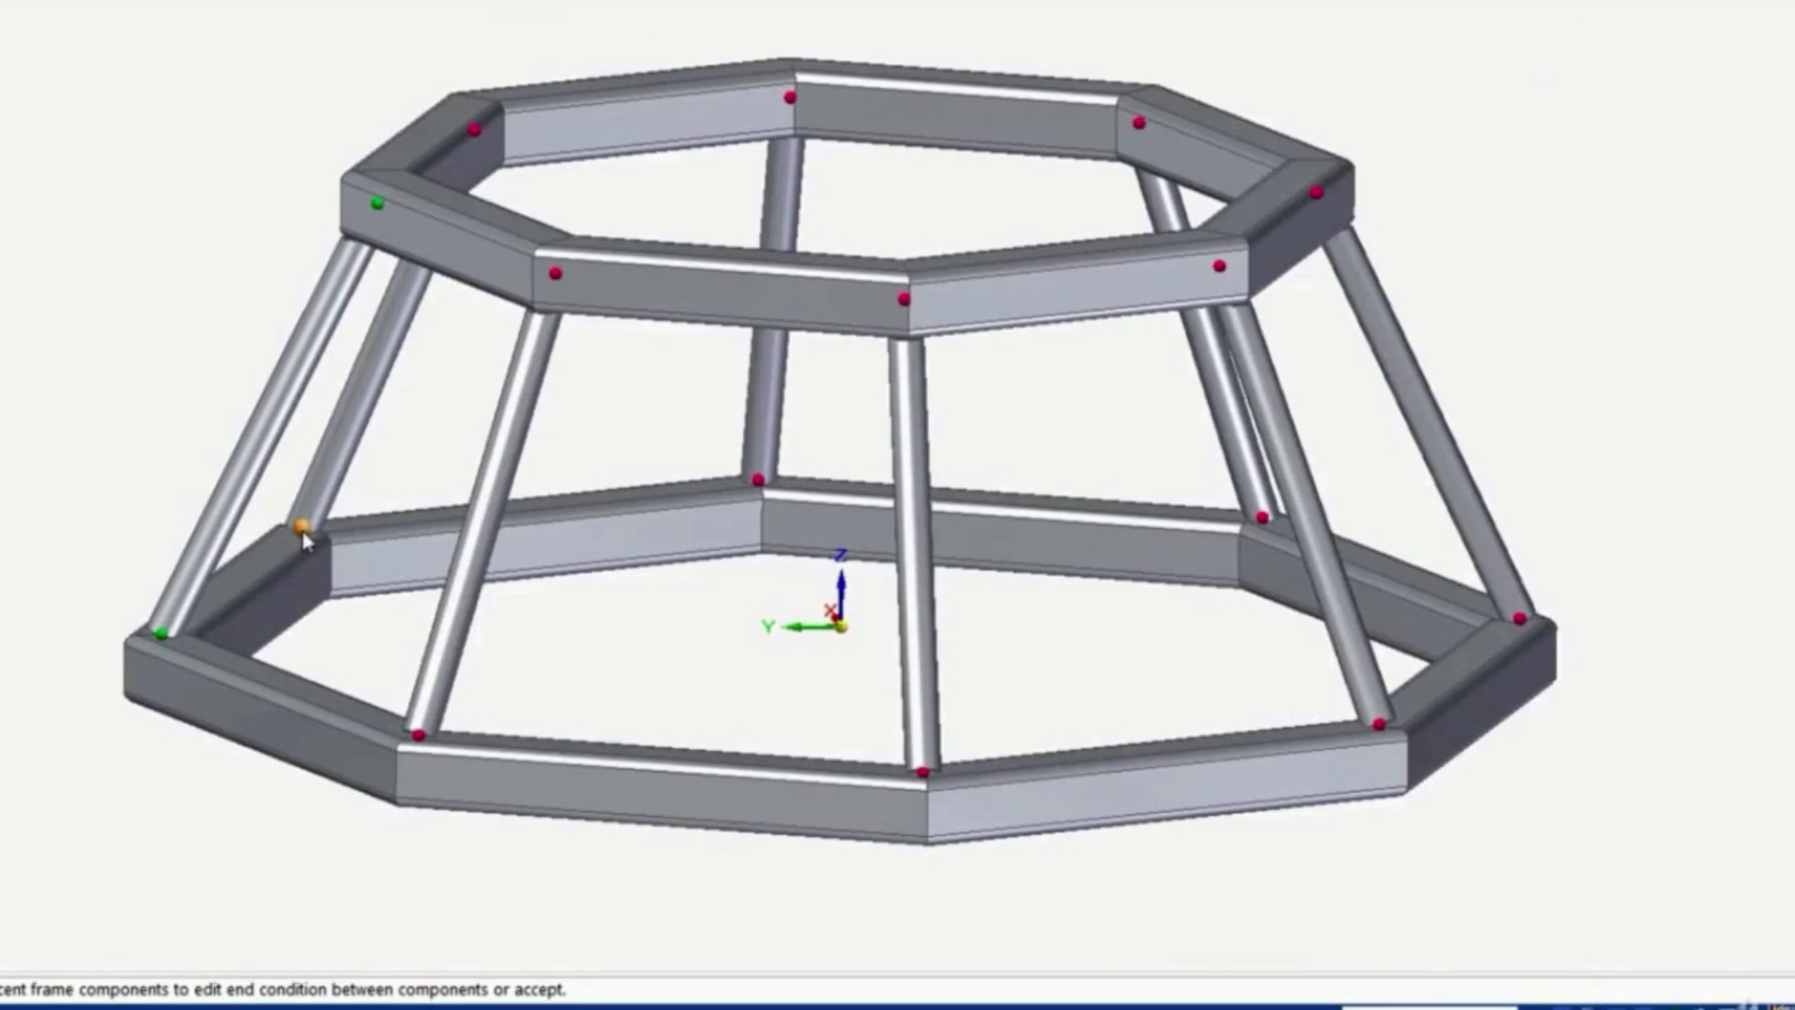
click(392, 537)
click(418, 735)
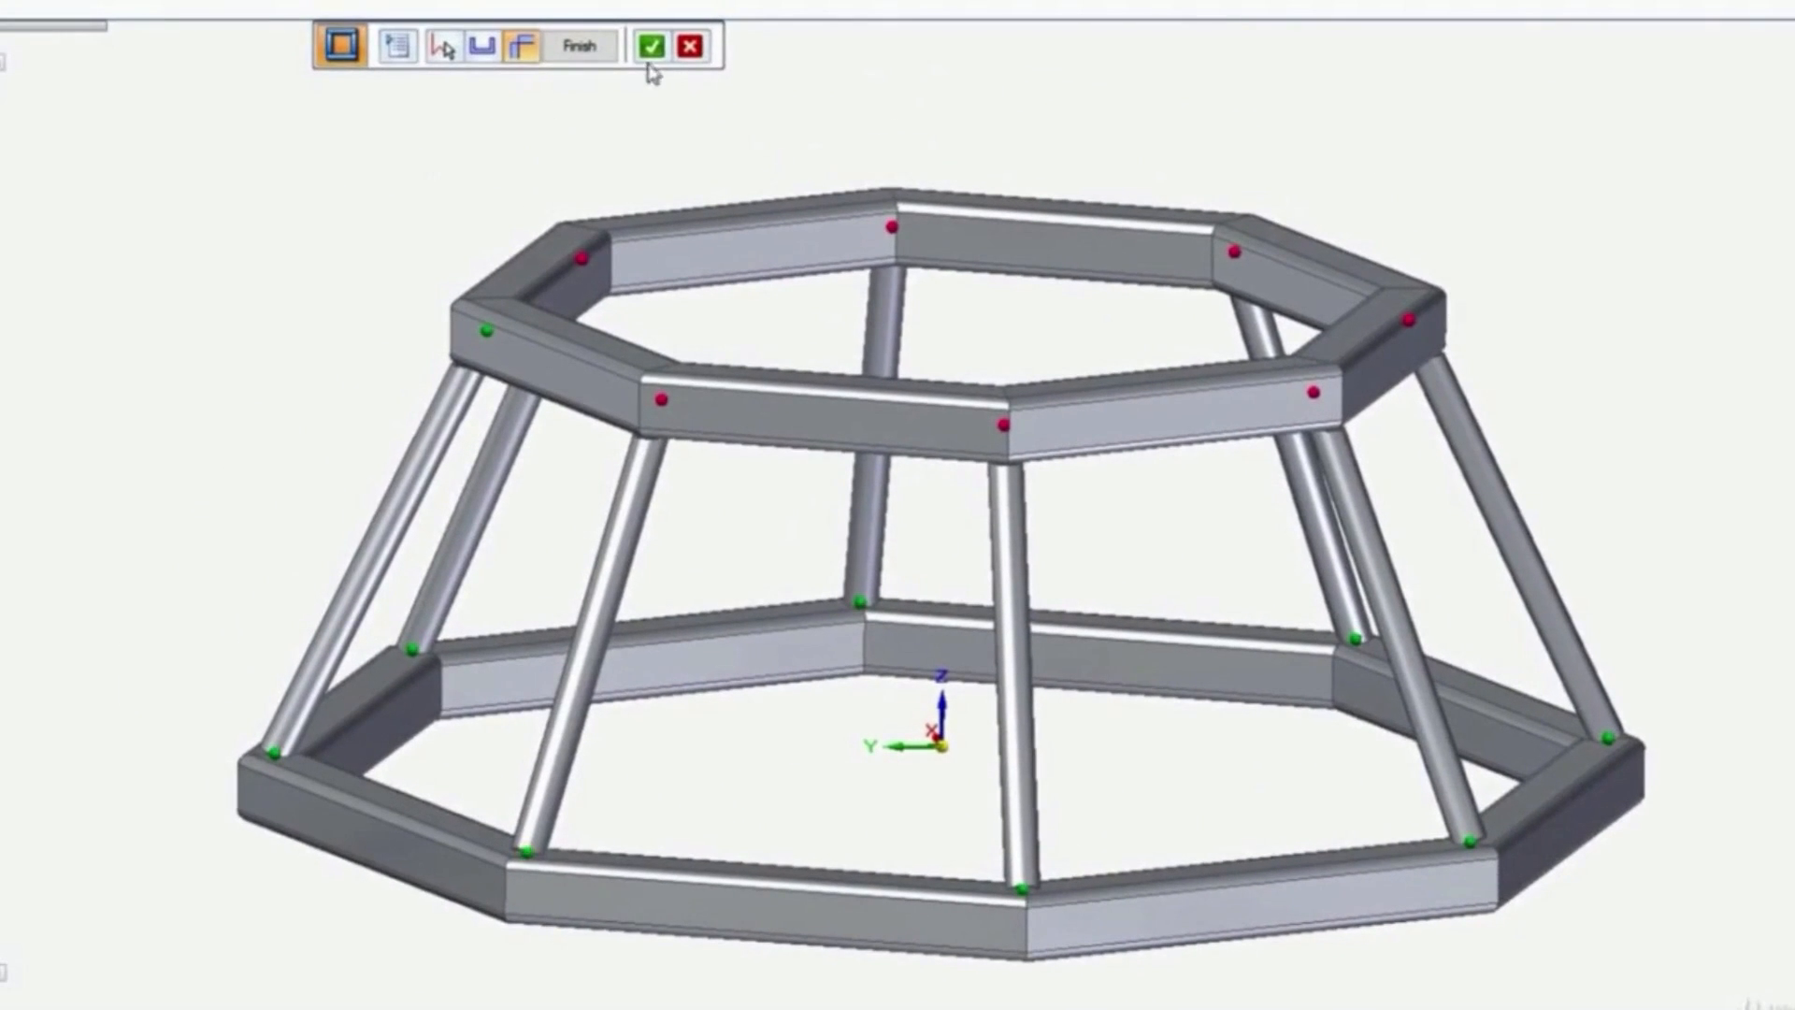
click(652, 46)
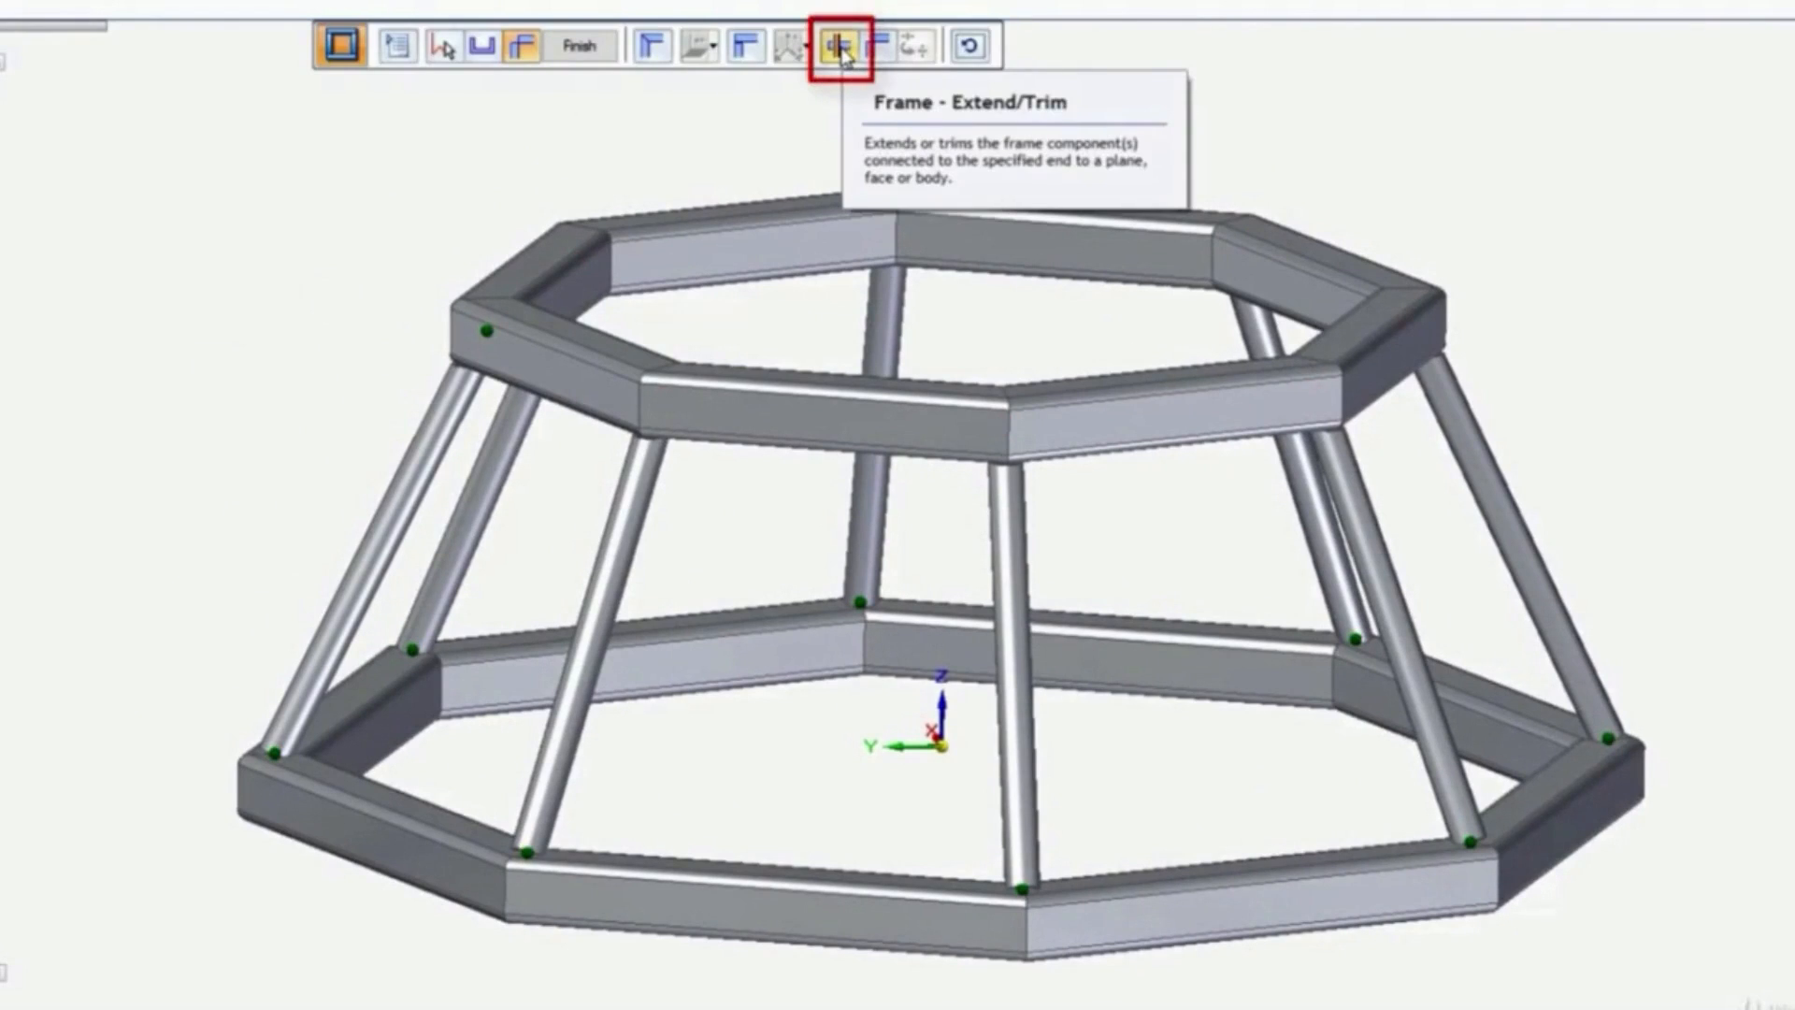
click(841, 47)
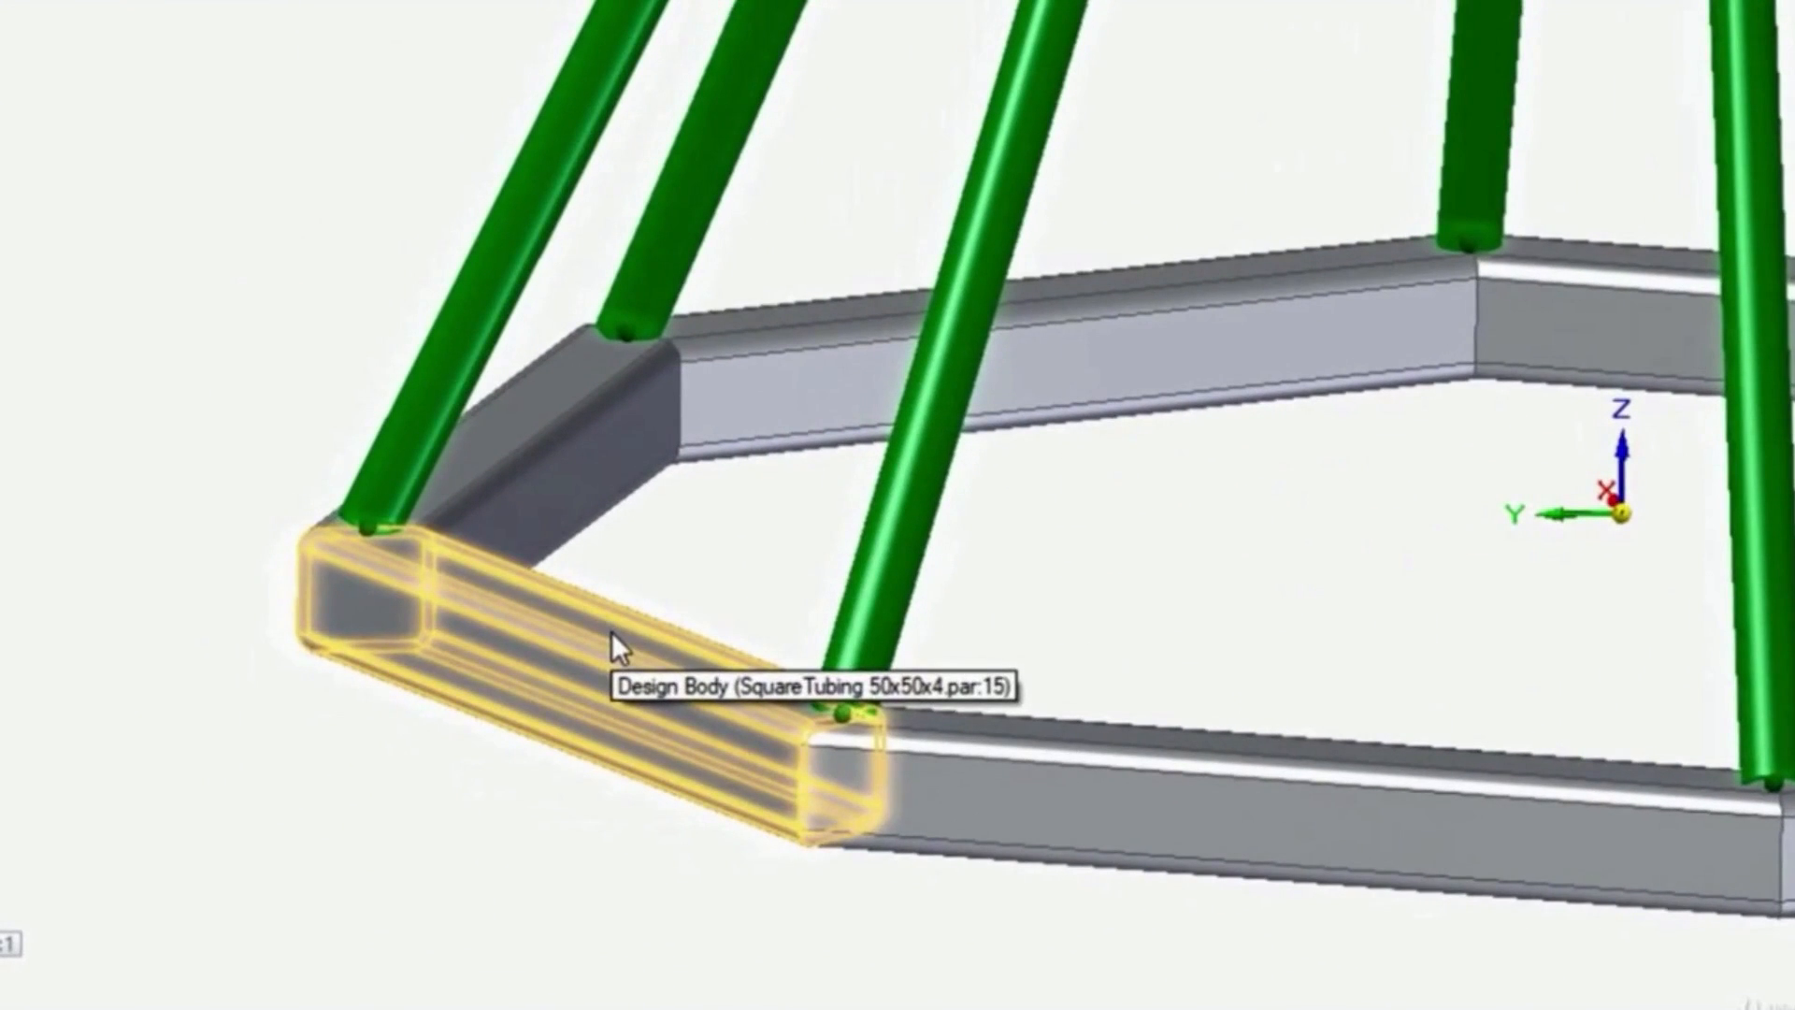
right_click(612, 631)
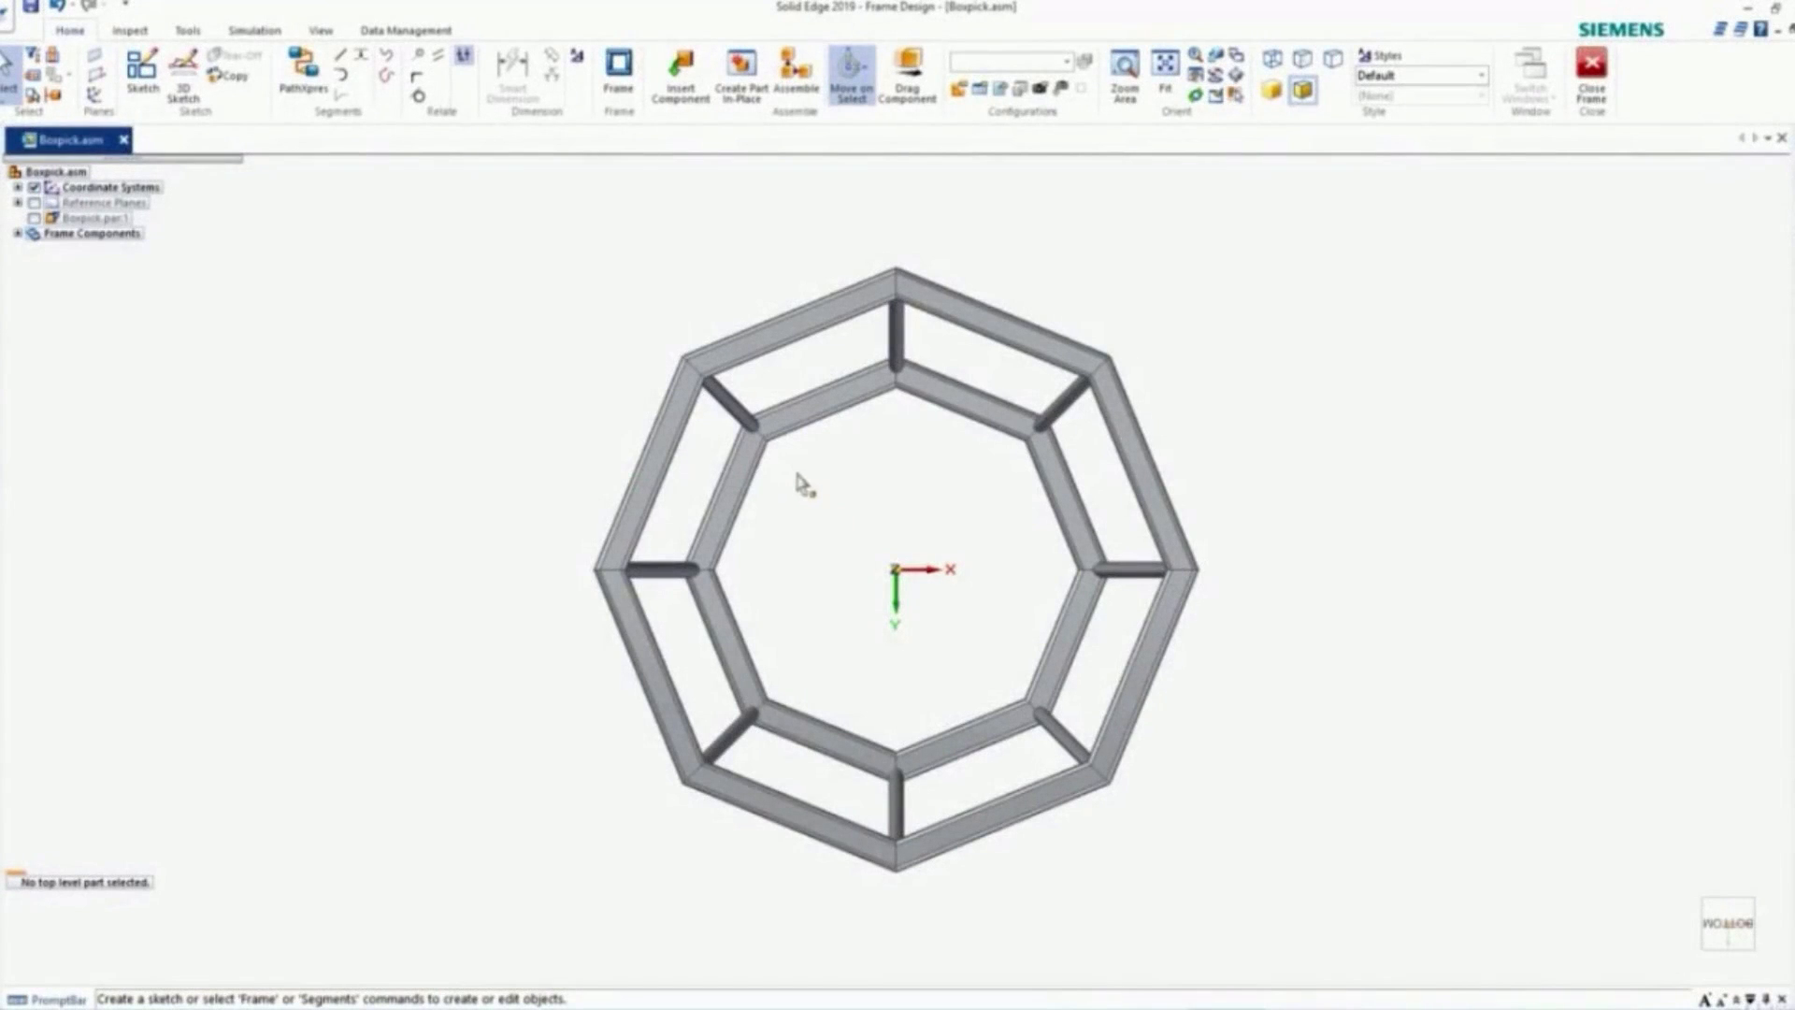
Step: Open the square tubing frame for editing from a top-ring tube and switch to the cross-section edit
middle_drag(817, 275, 722, 616)
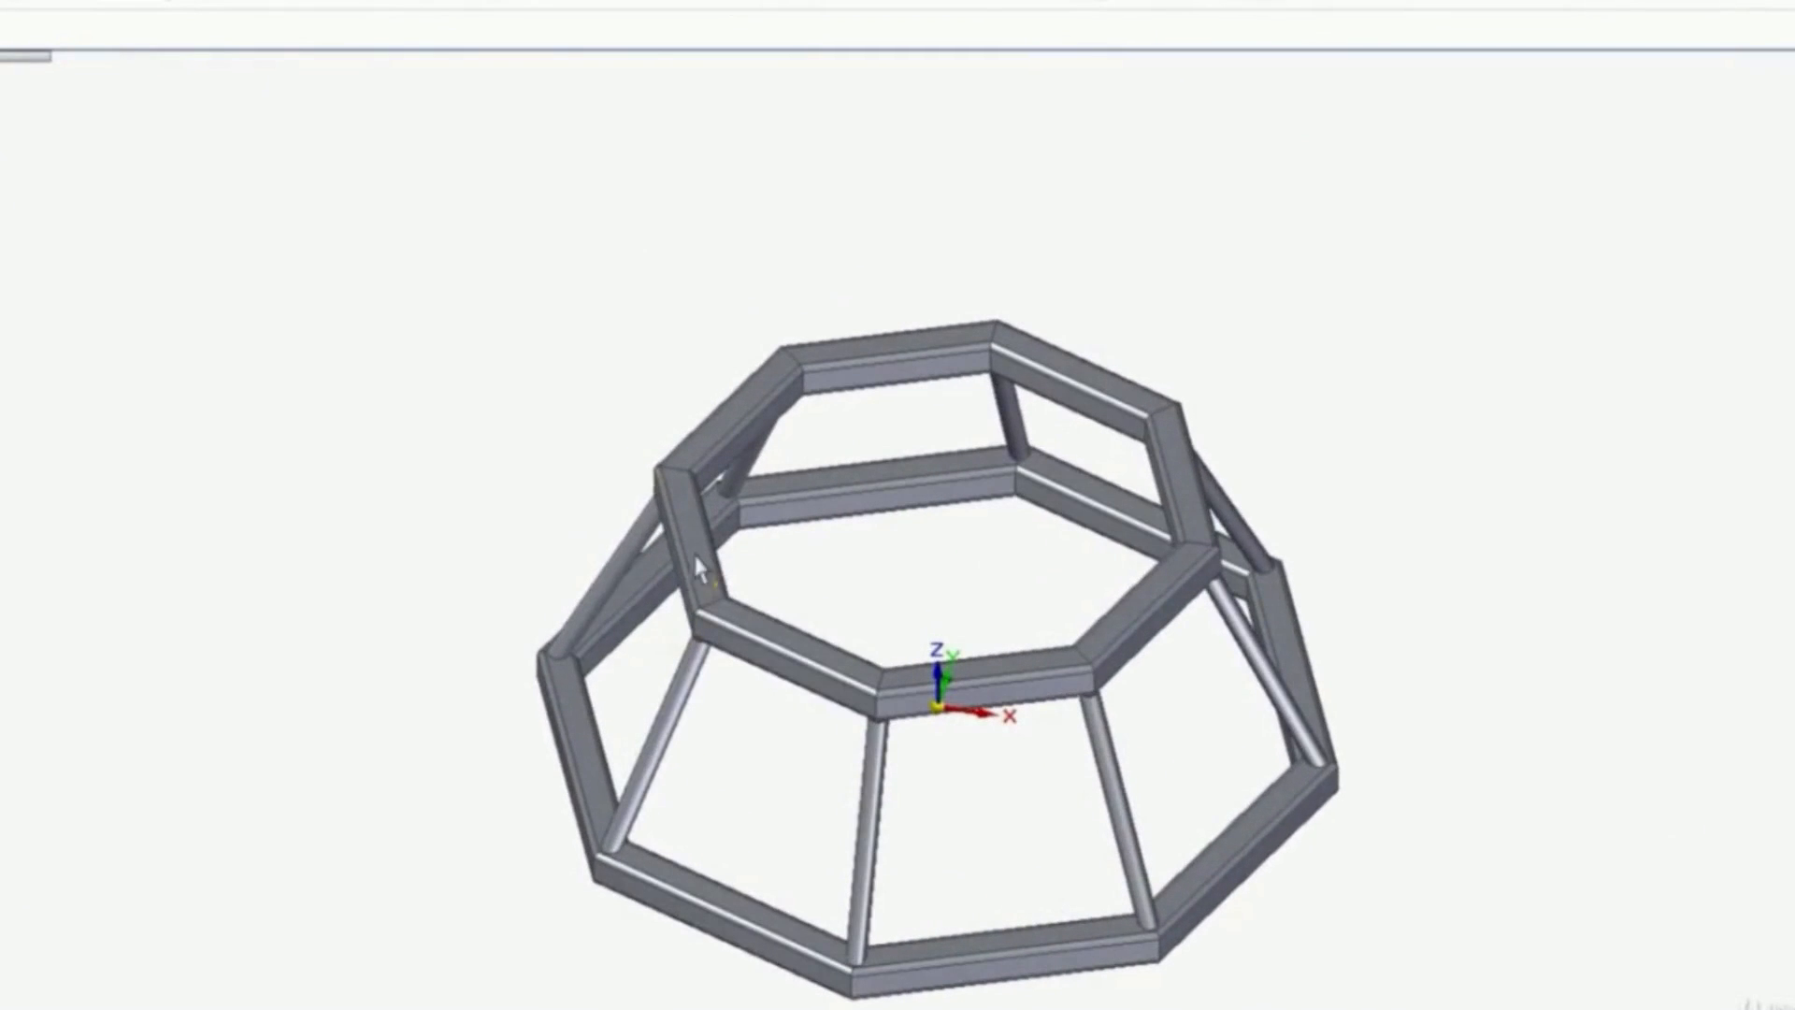
click(701, 566)
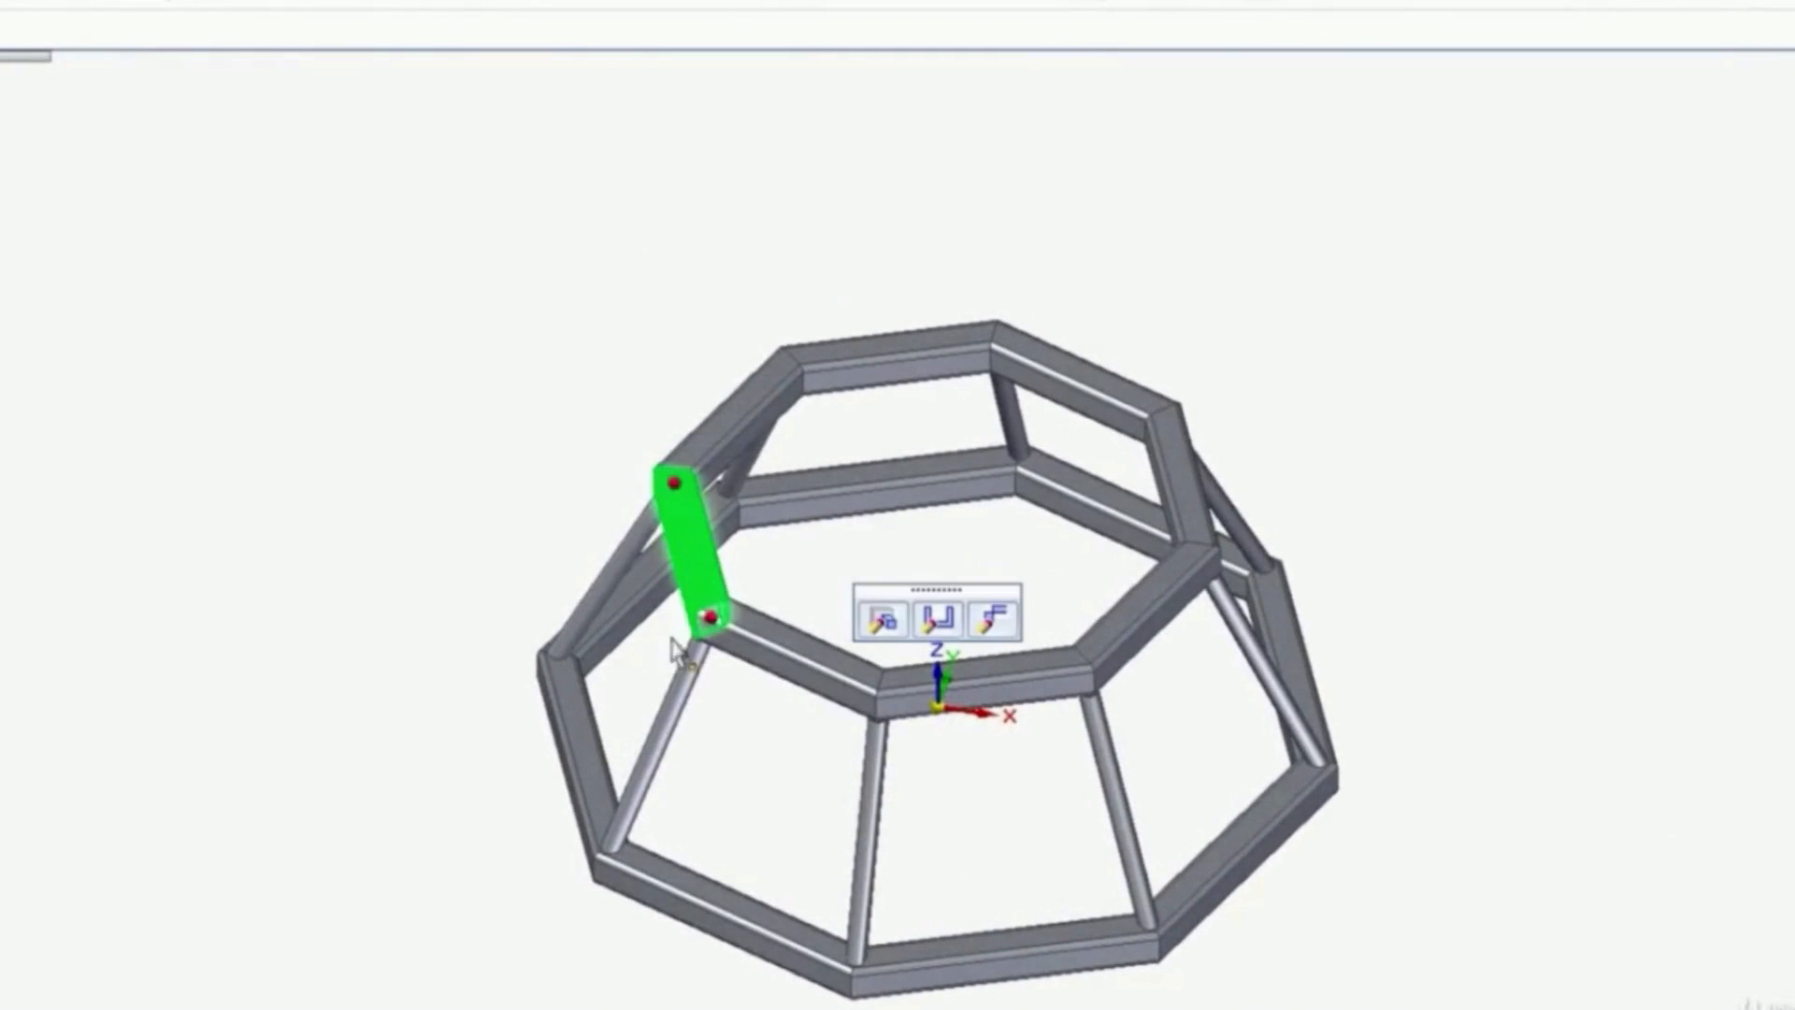
middle_drag(773, 767, 794, 717)
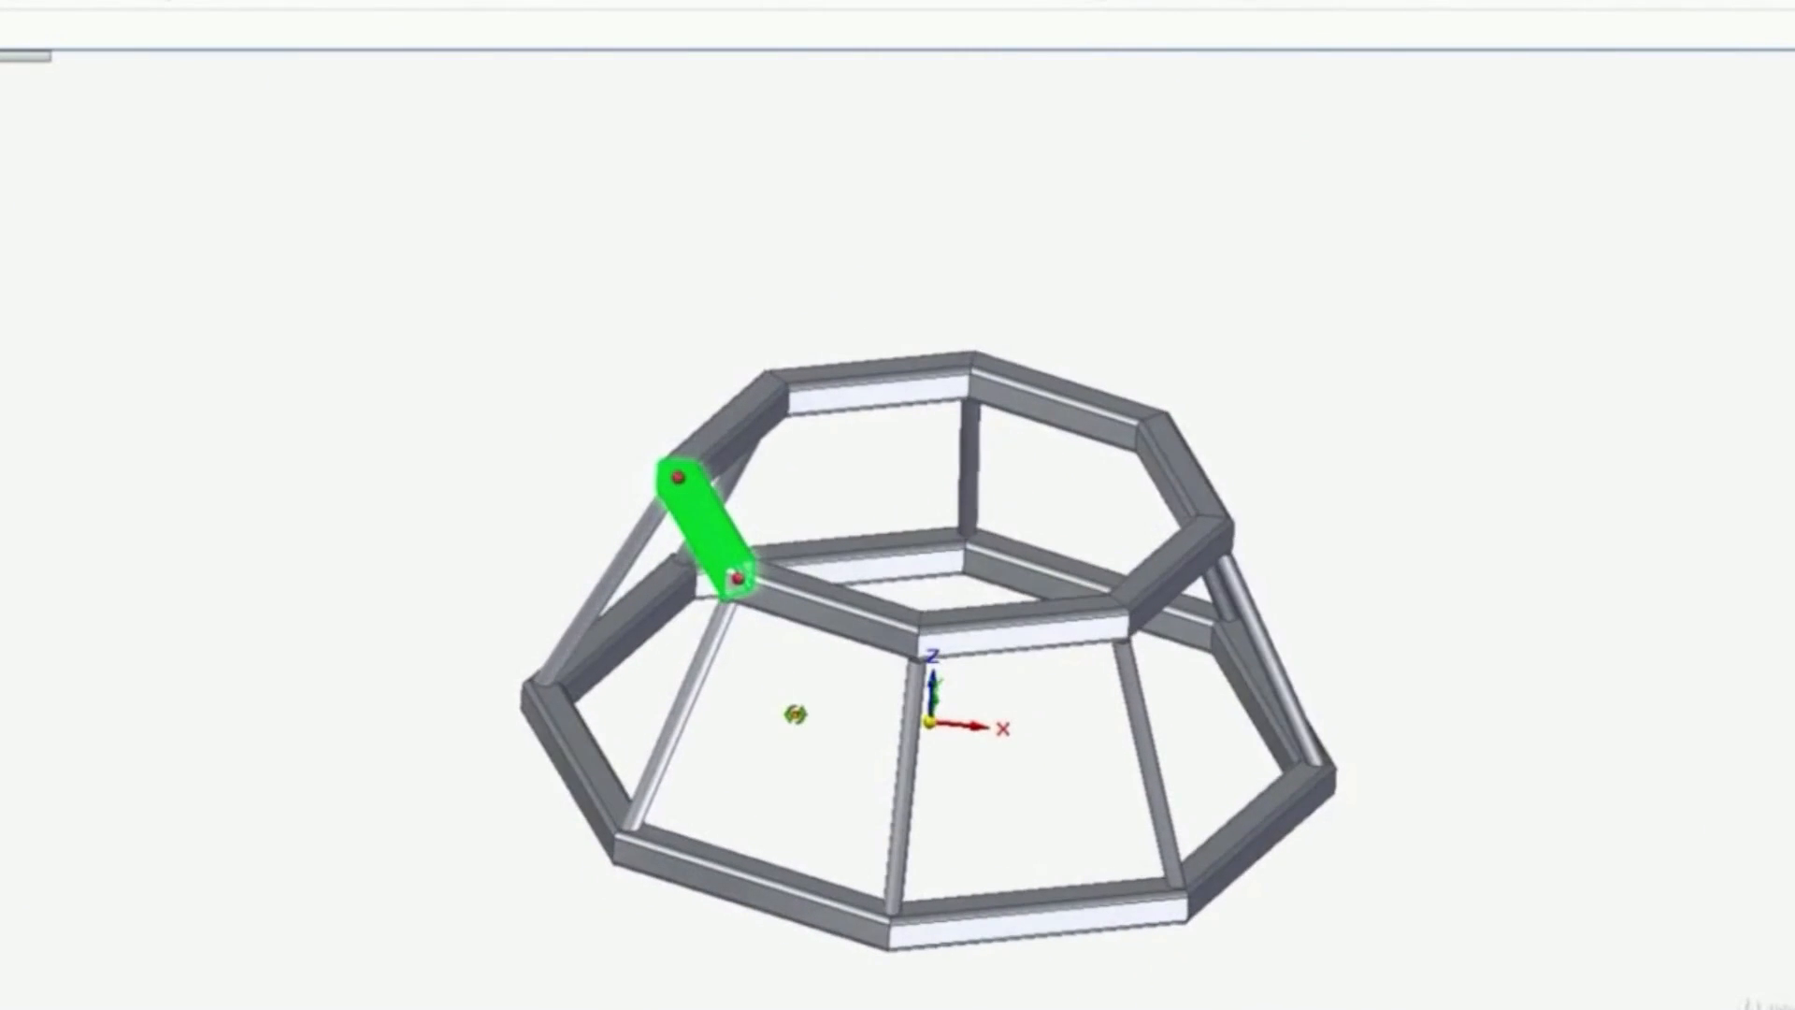
click(736, 585)
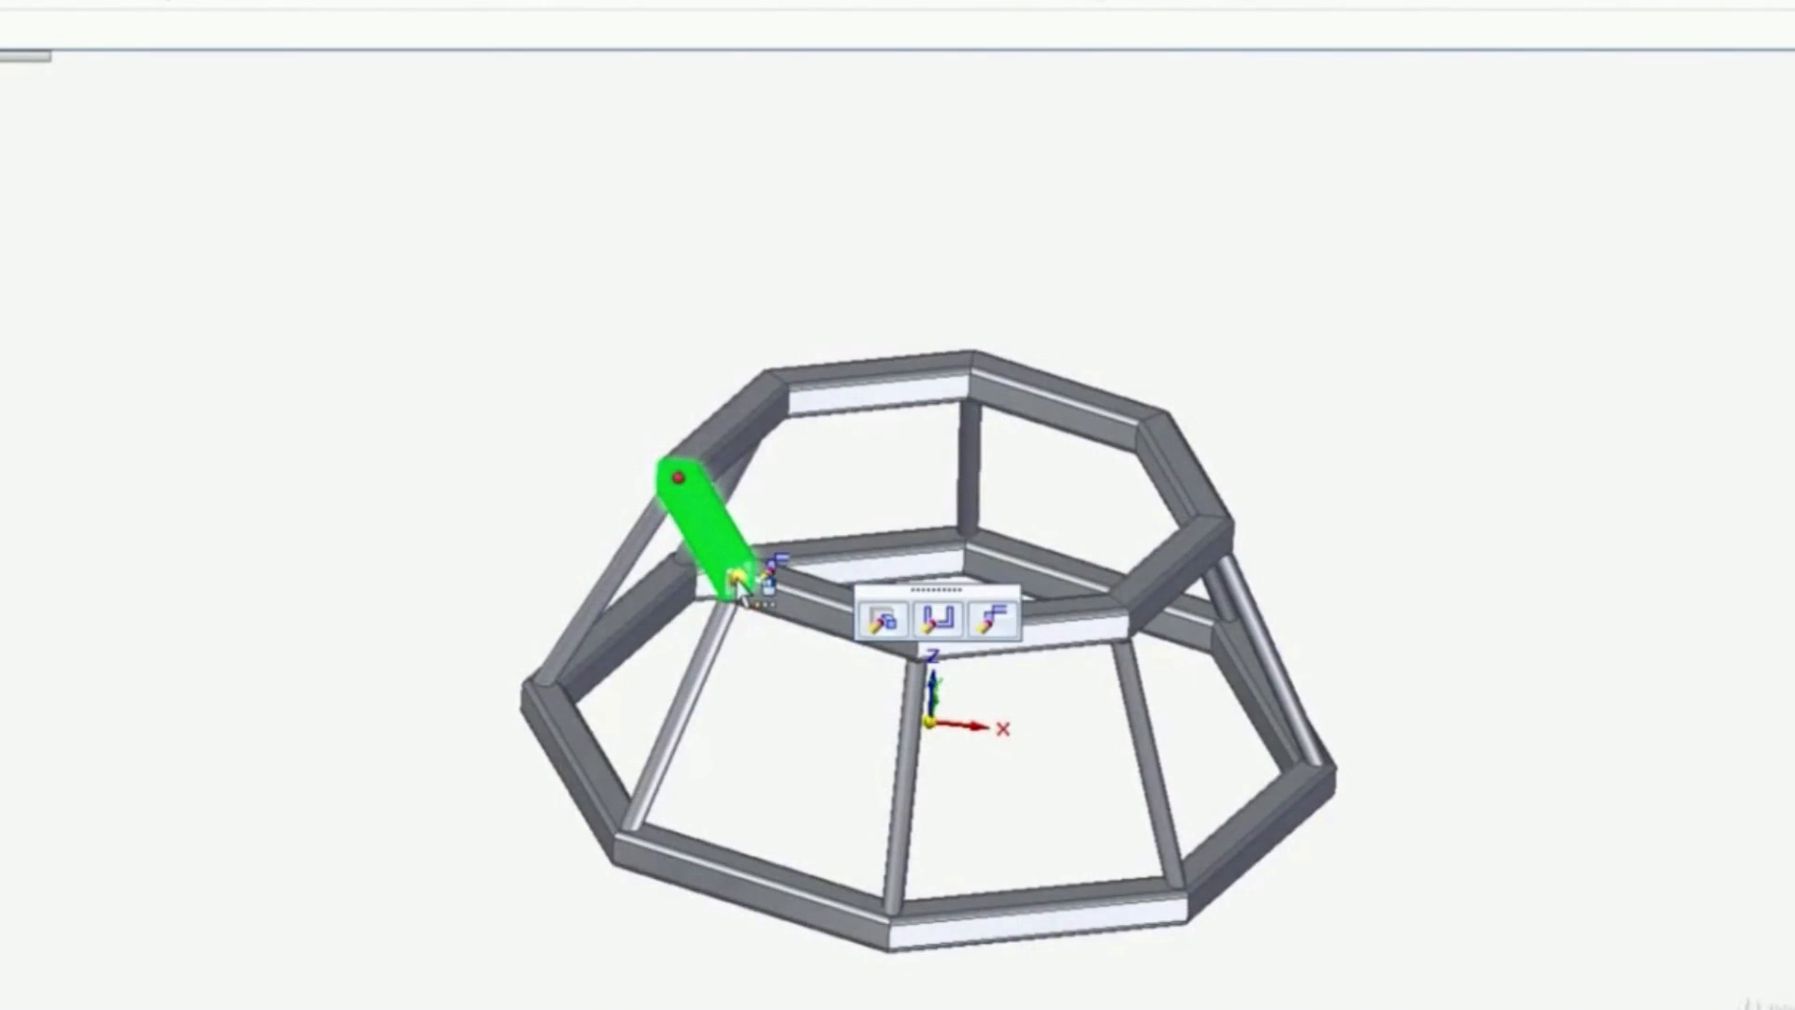
click(738, 587)
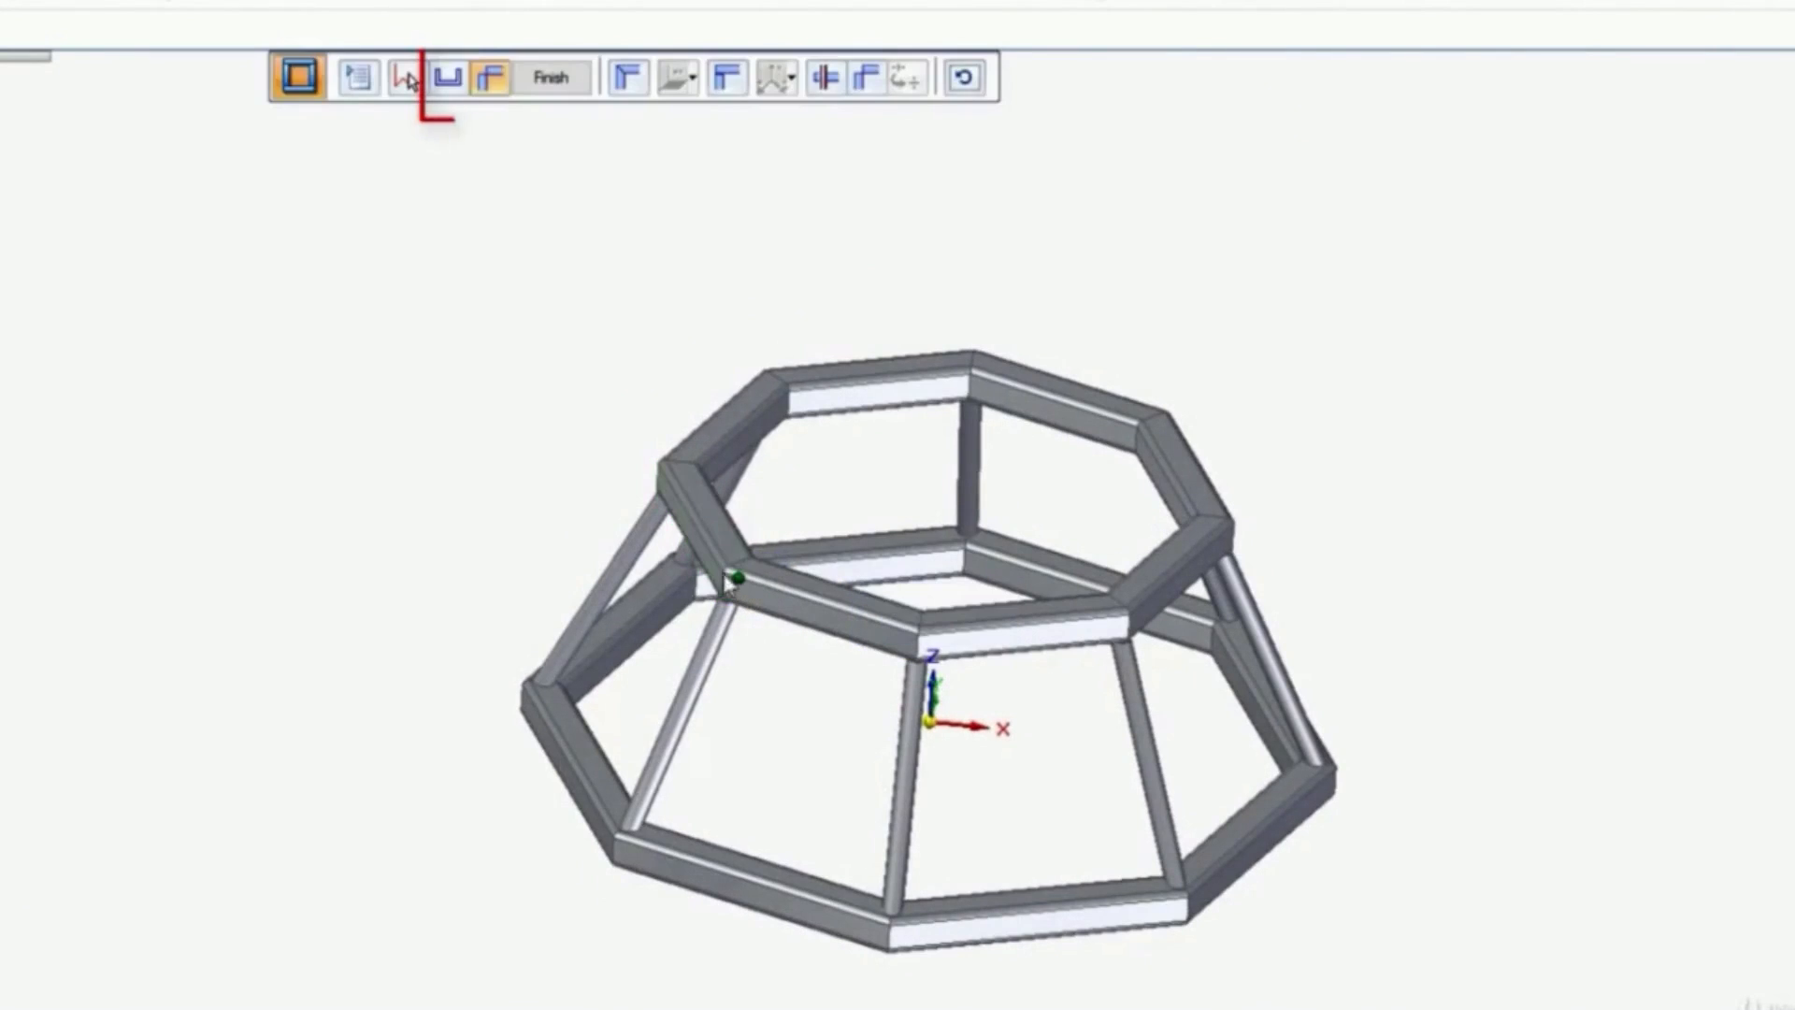
click(454, 87)
Step: Box-pick the bottom-ring cross sections out of the selection and accept only the top-ring ones
middle_drag(517, 431, 441, 629)
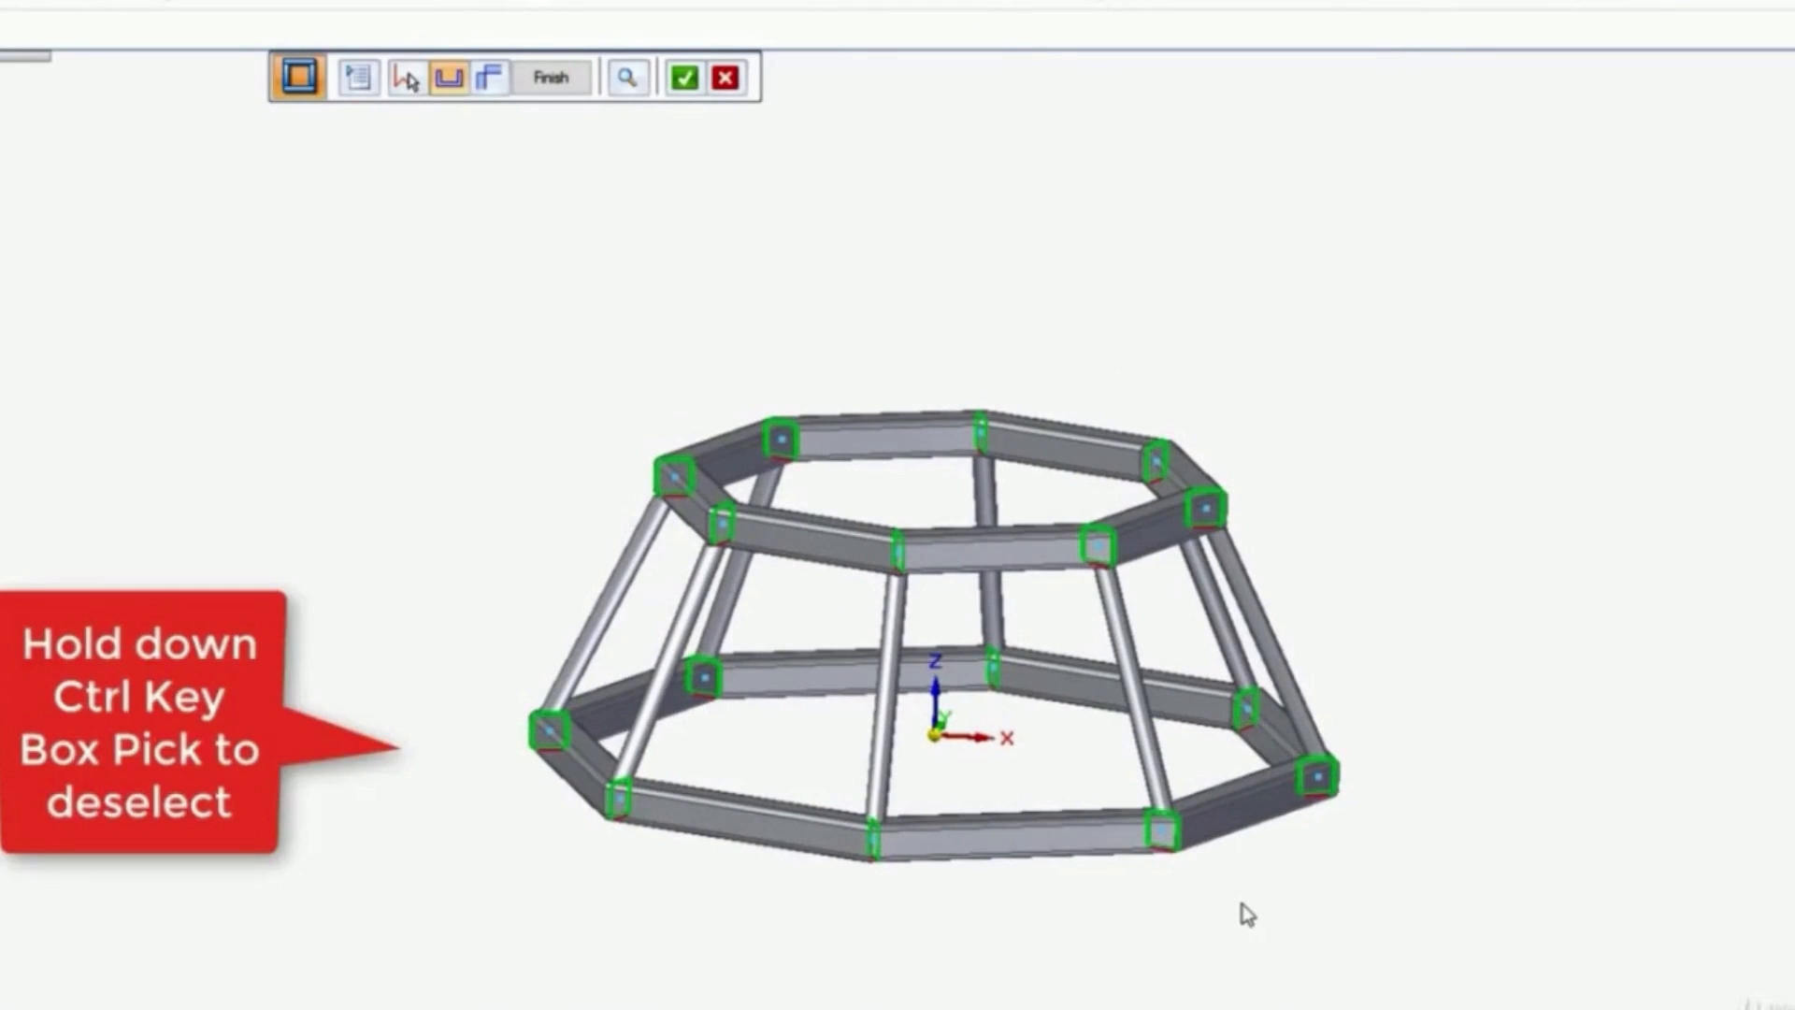
ctrl+drag(1542, 962, 407, 622)
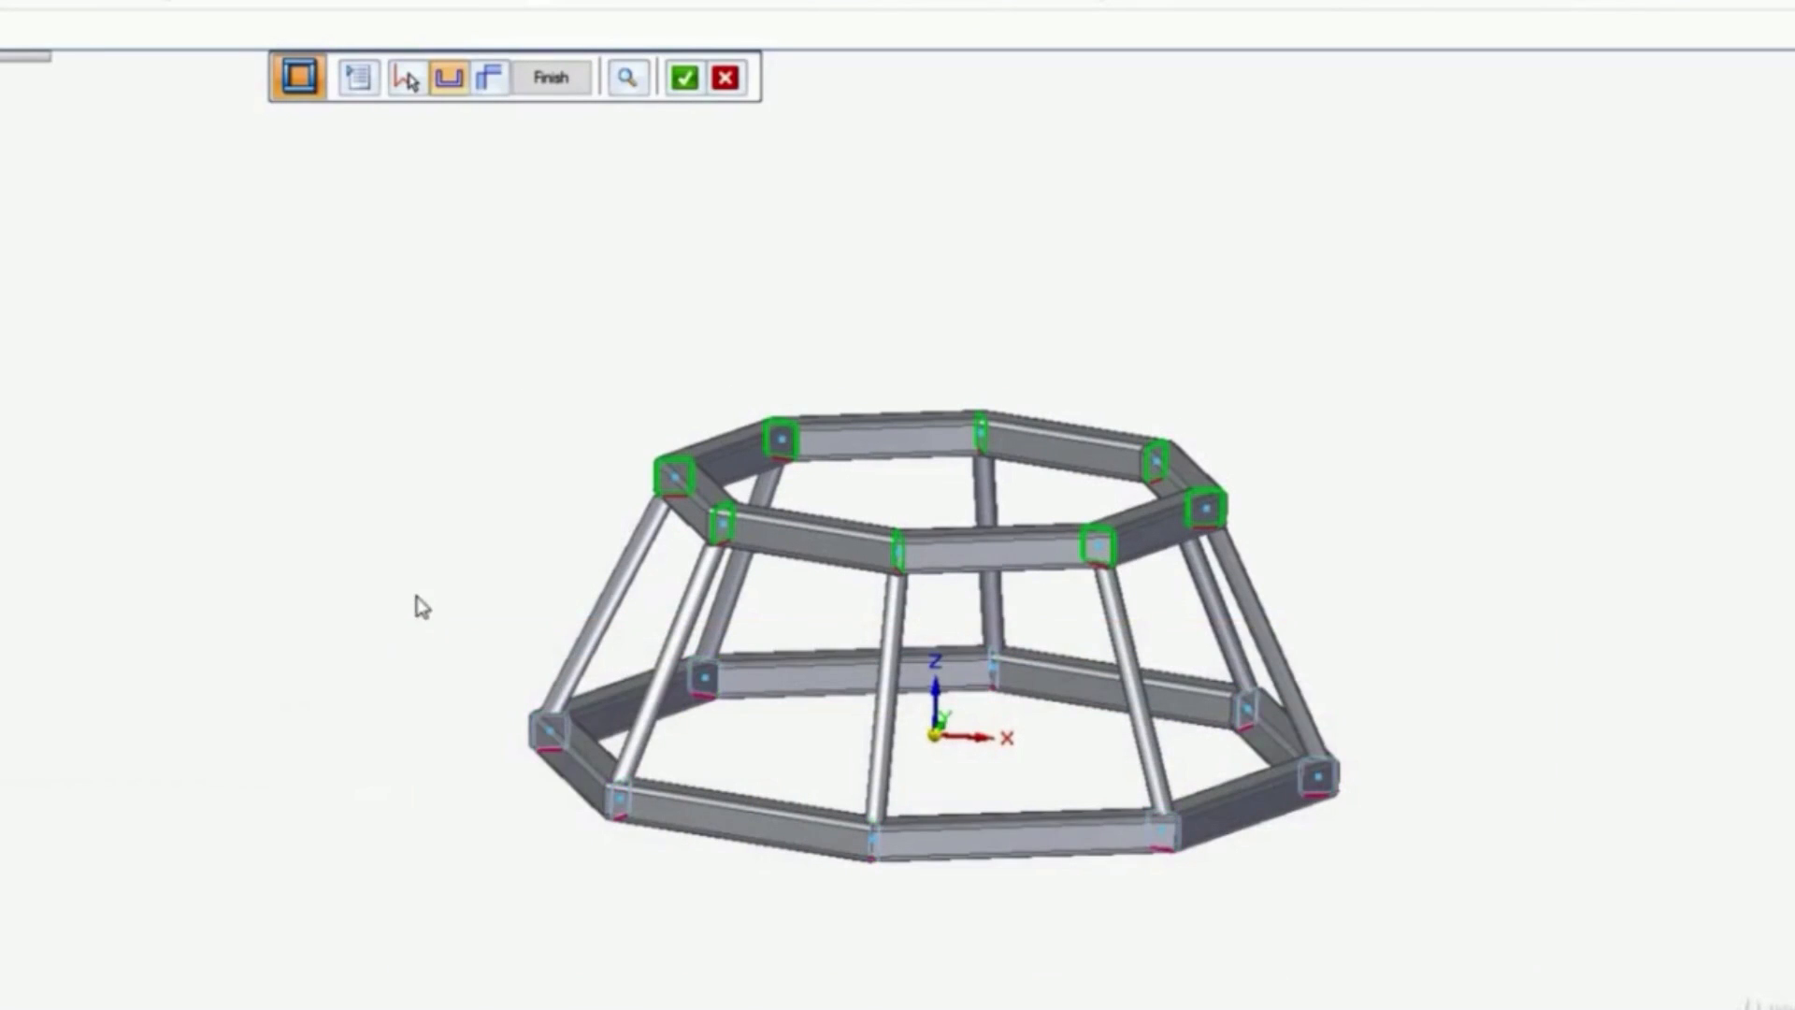
scroll(739, 528, up, 5)
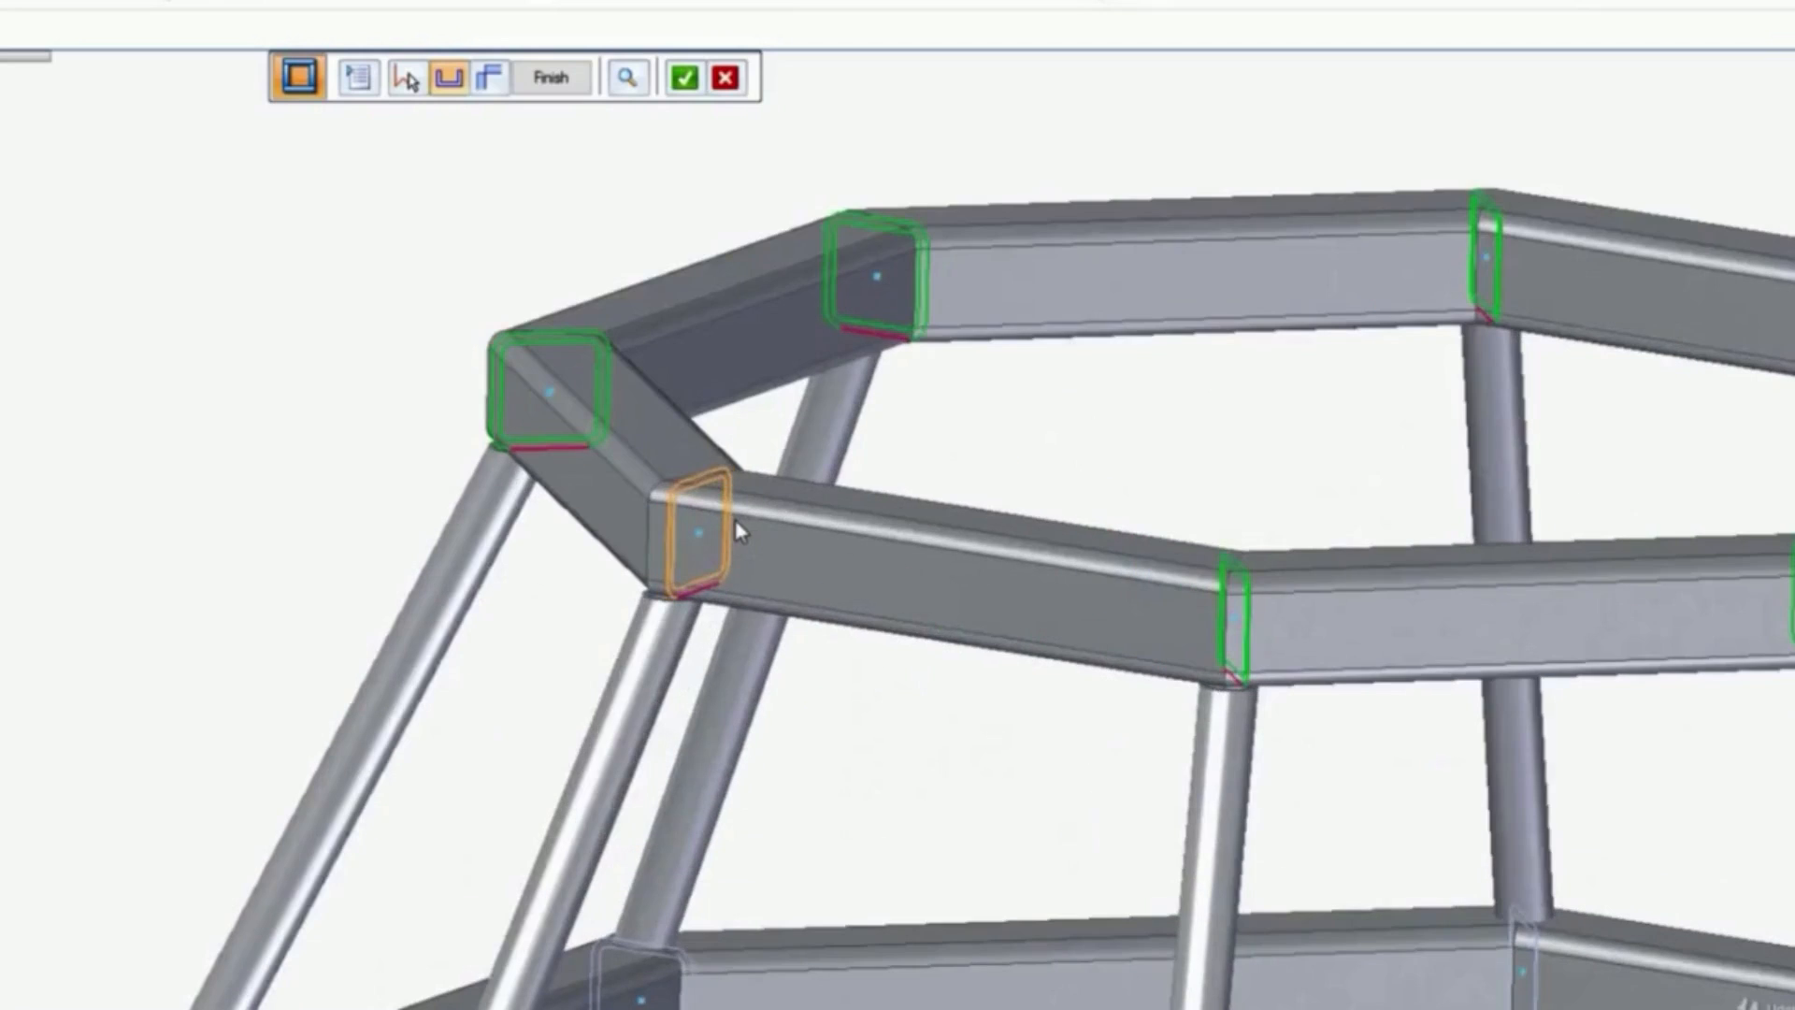
click(687, 82)
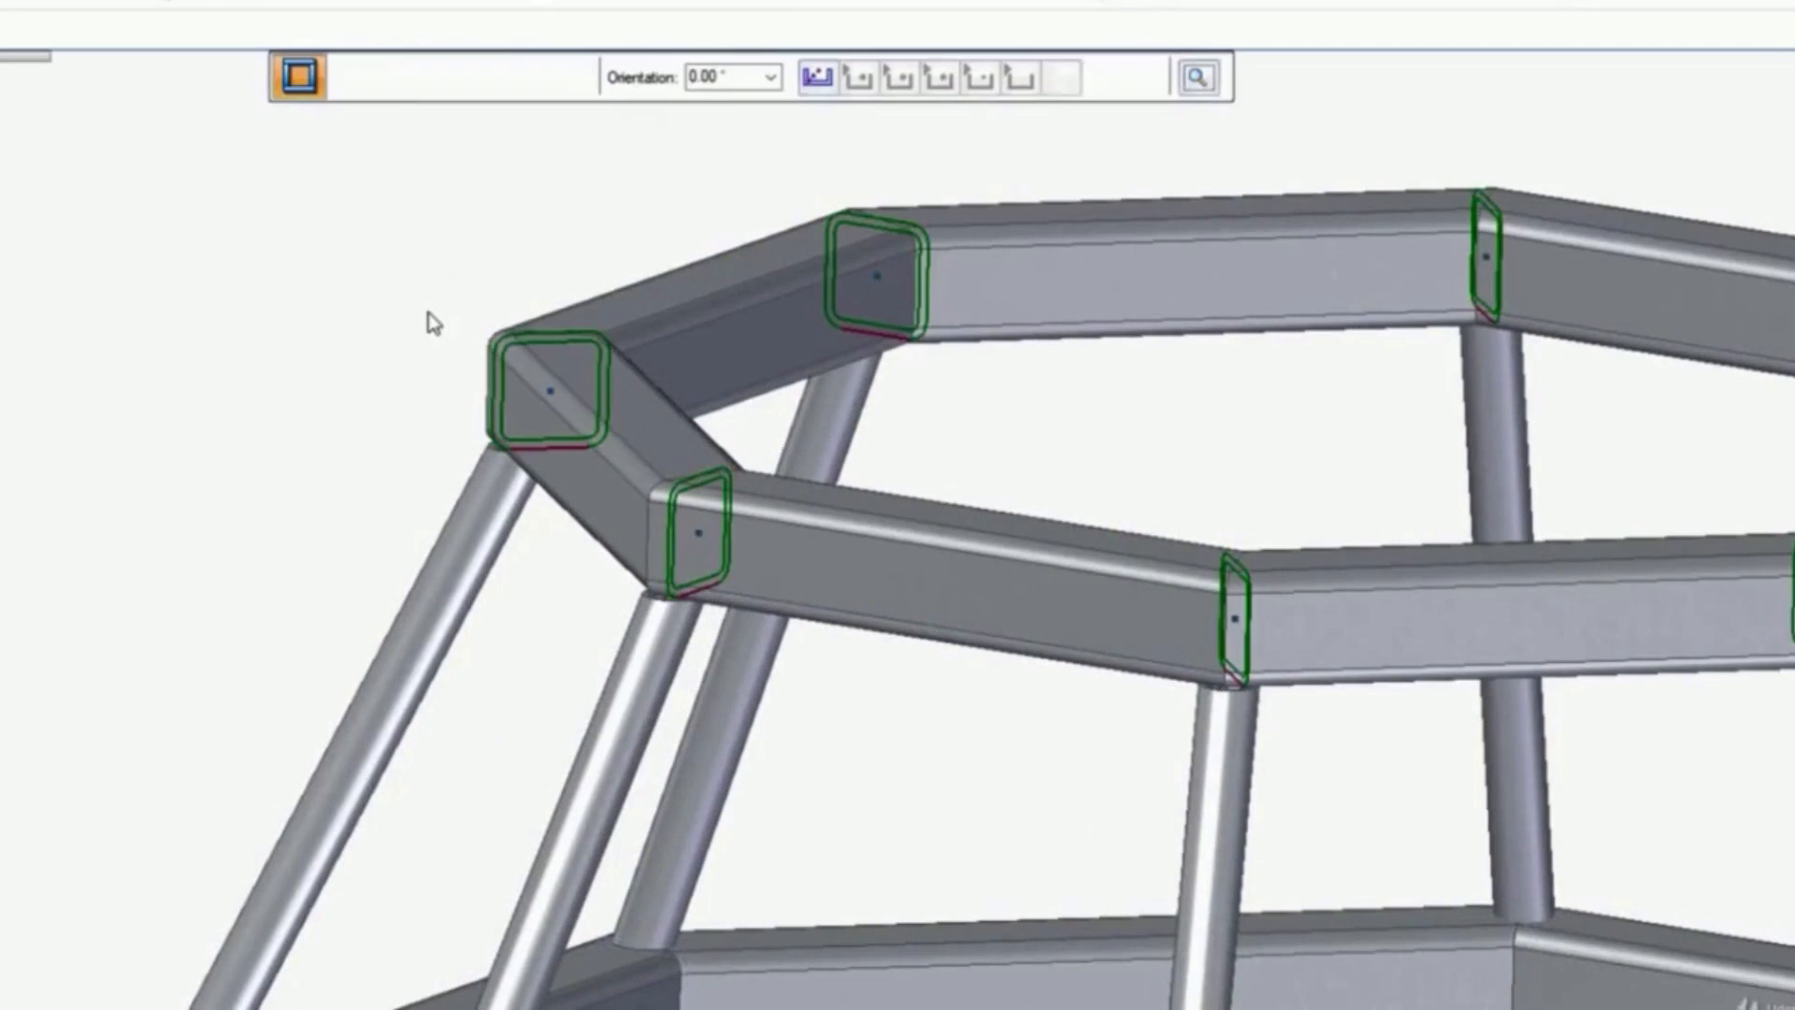
Step: Show all handle points on the top-ring cross sections and set the keypoint type to Midpoint
click(821, 82)
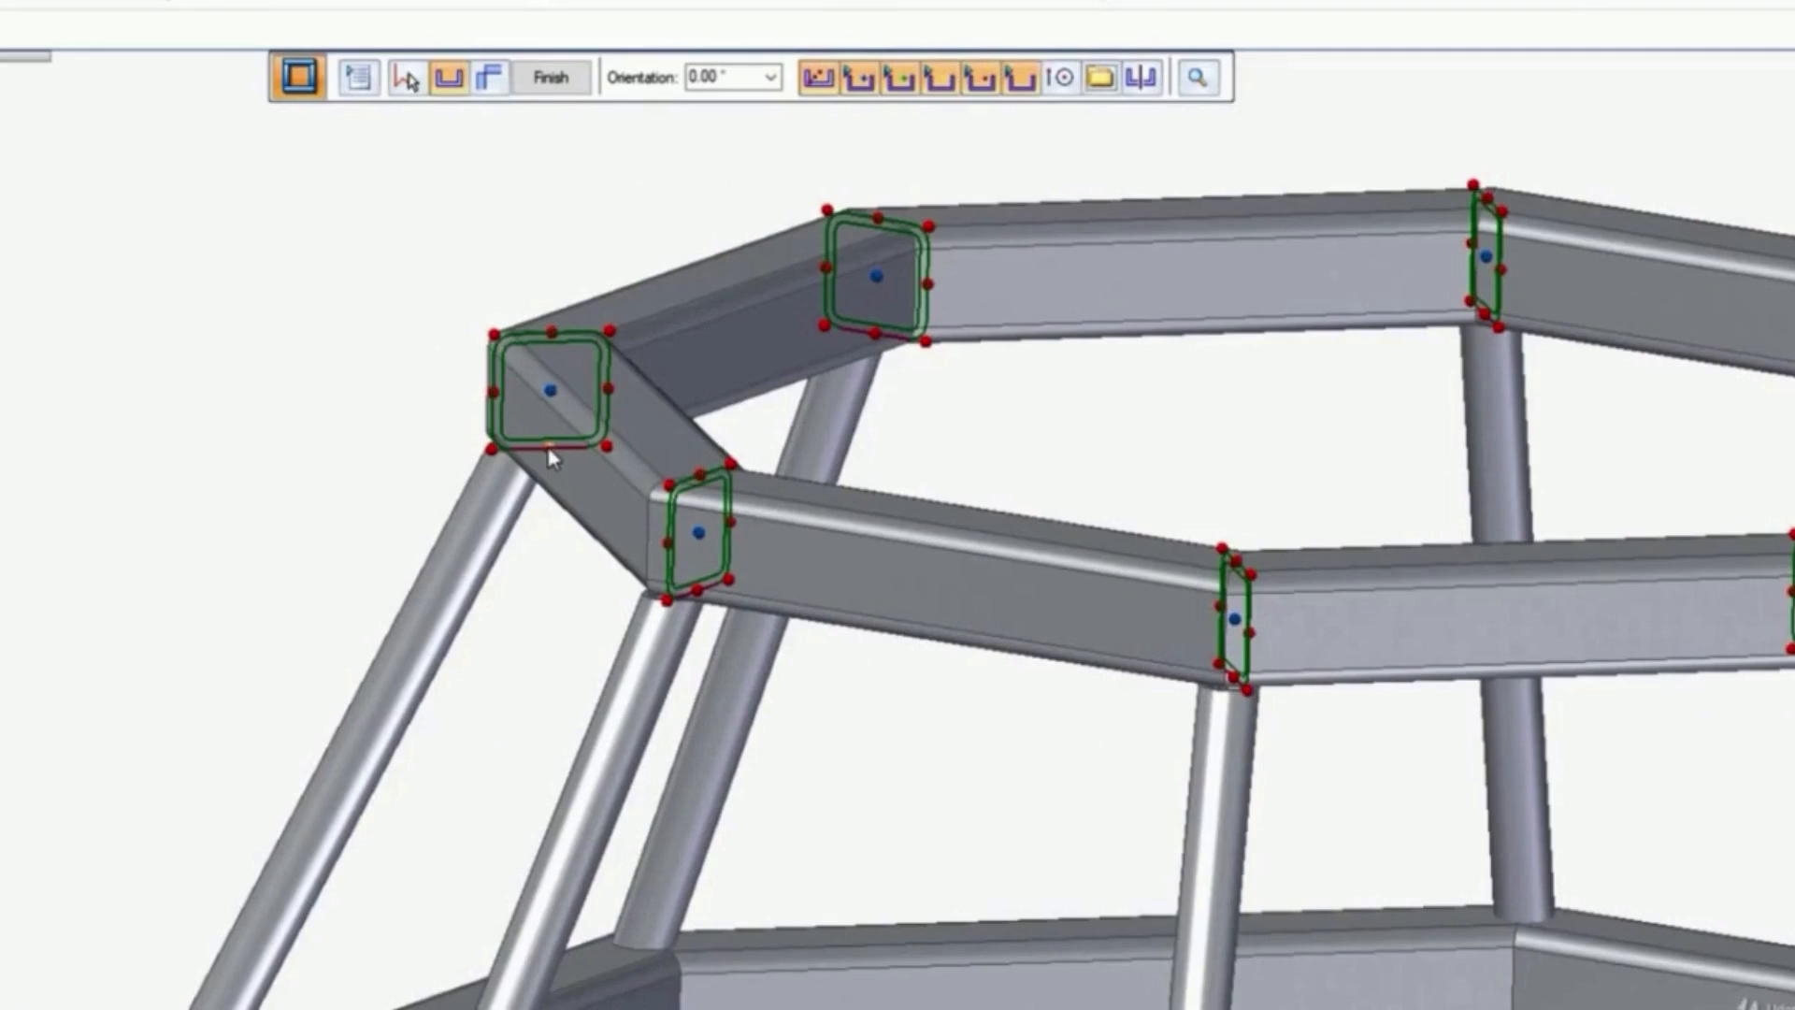
scroll(550, 439, up, 2)
scroll(561, 188, up, 2)
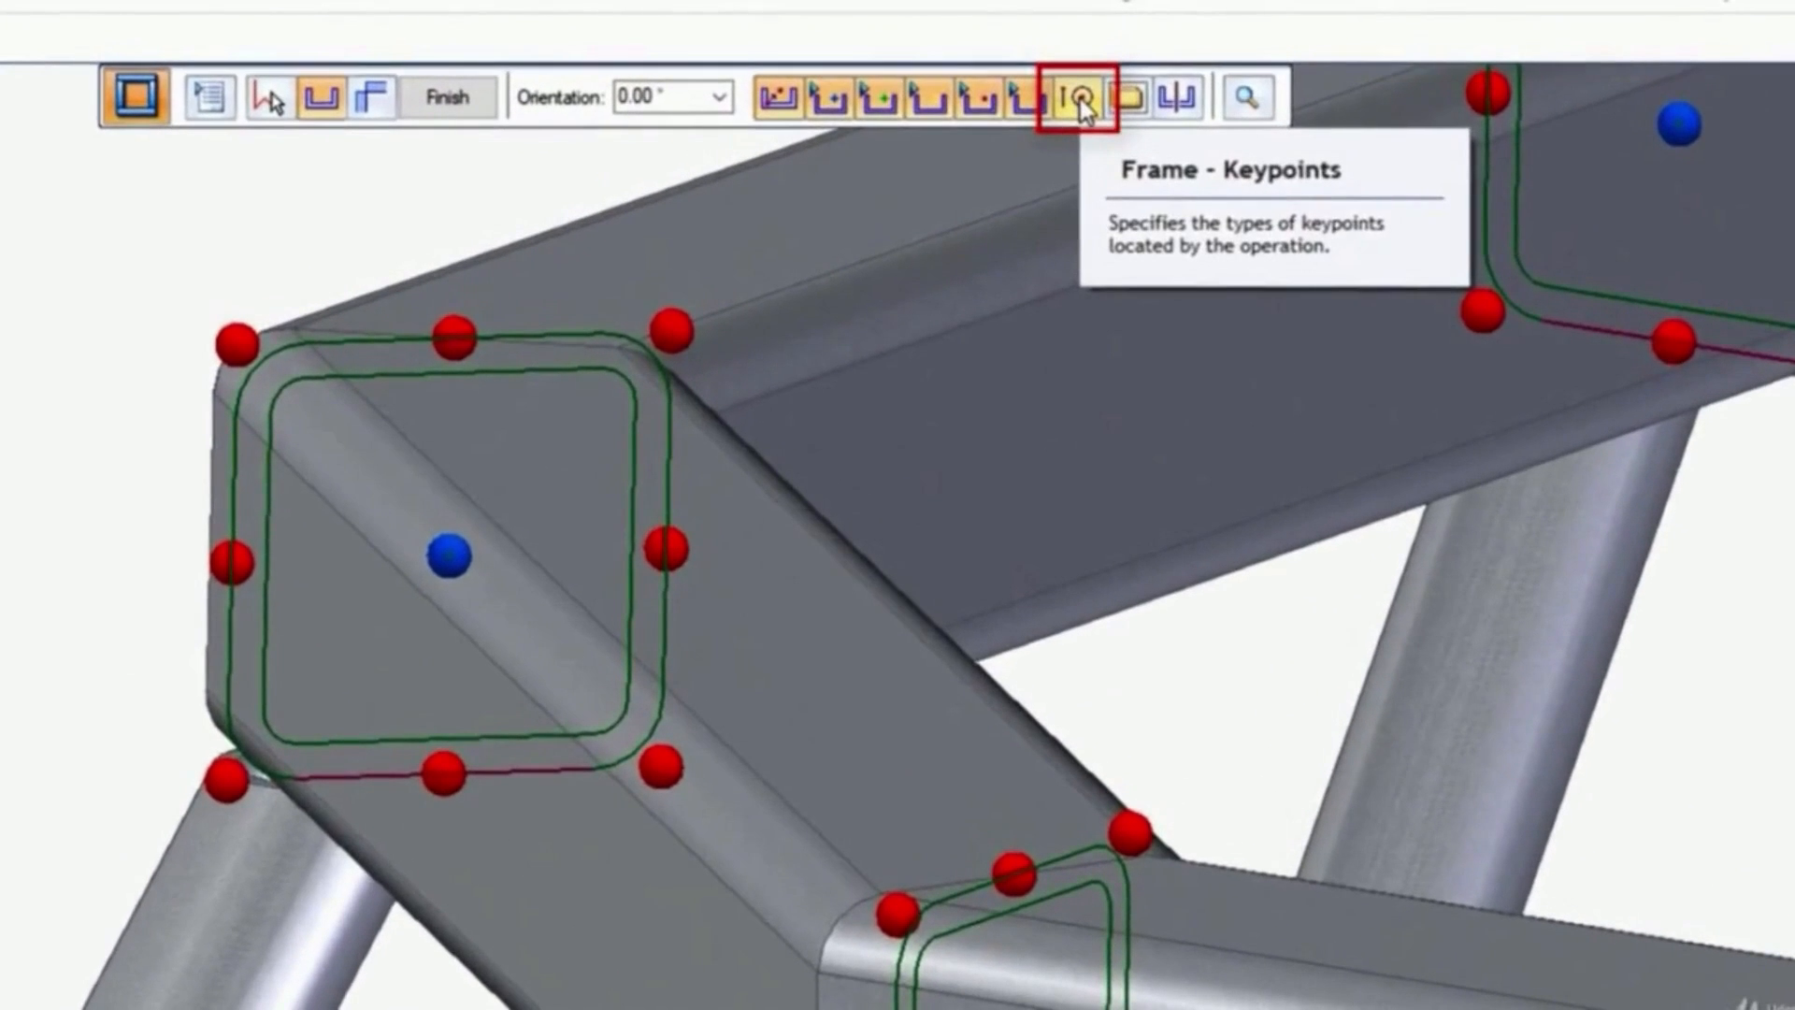
click(1080, 99)
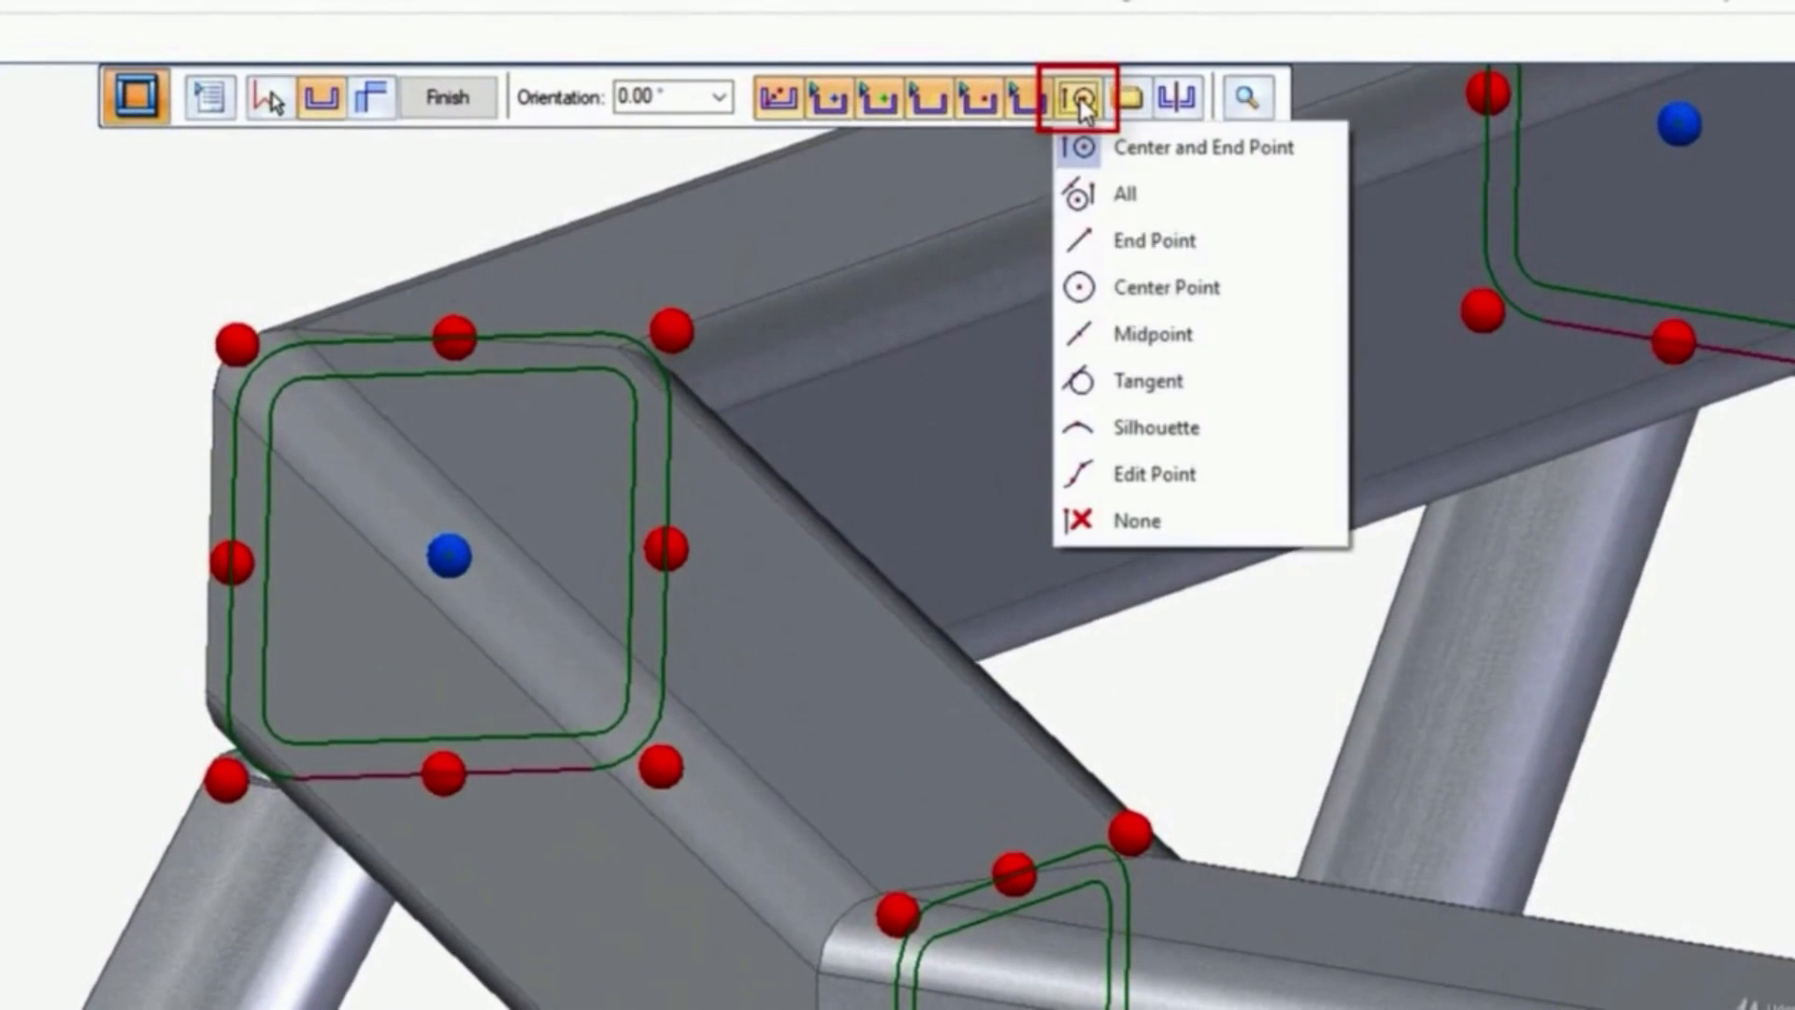
click(1132, 339)
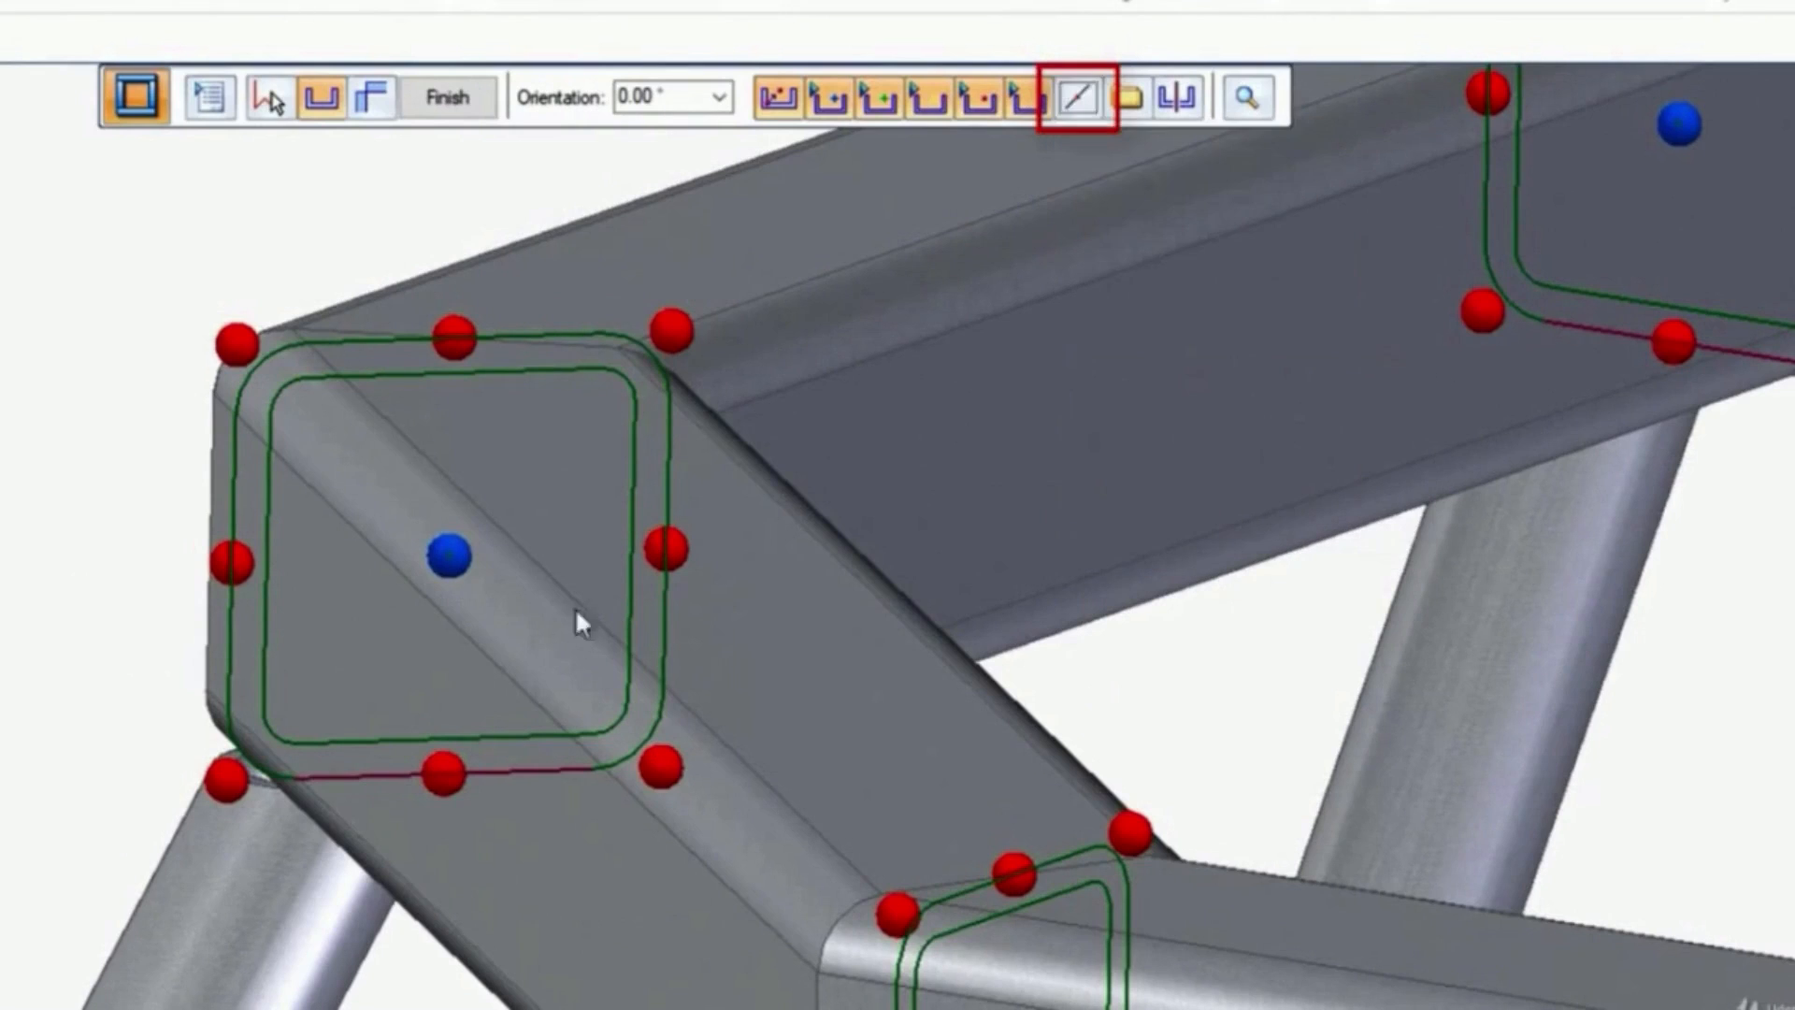
Step: Shift the top-ring cross sections to the midpoint of their inner bottom edge and finish the frame edit
click(445, 736)
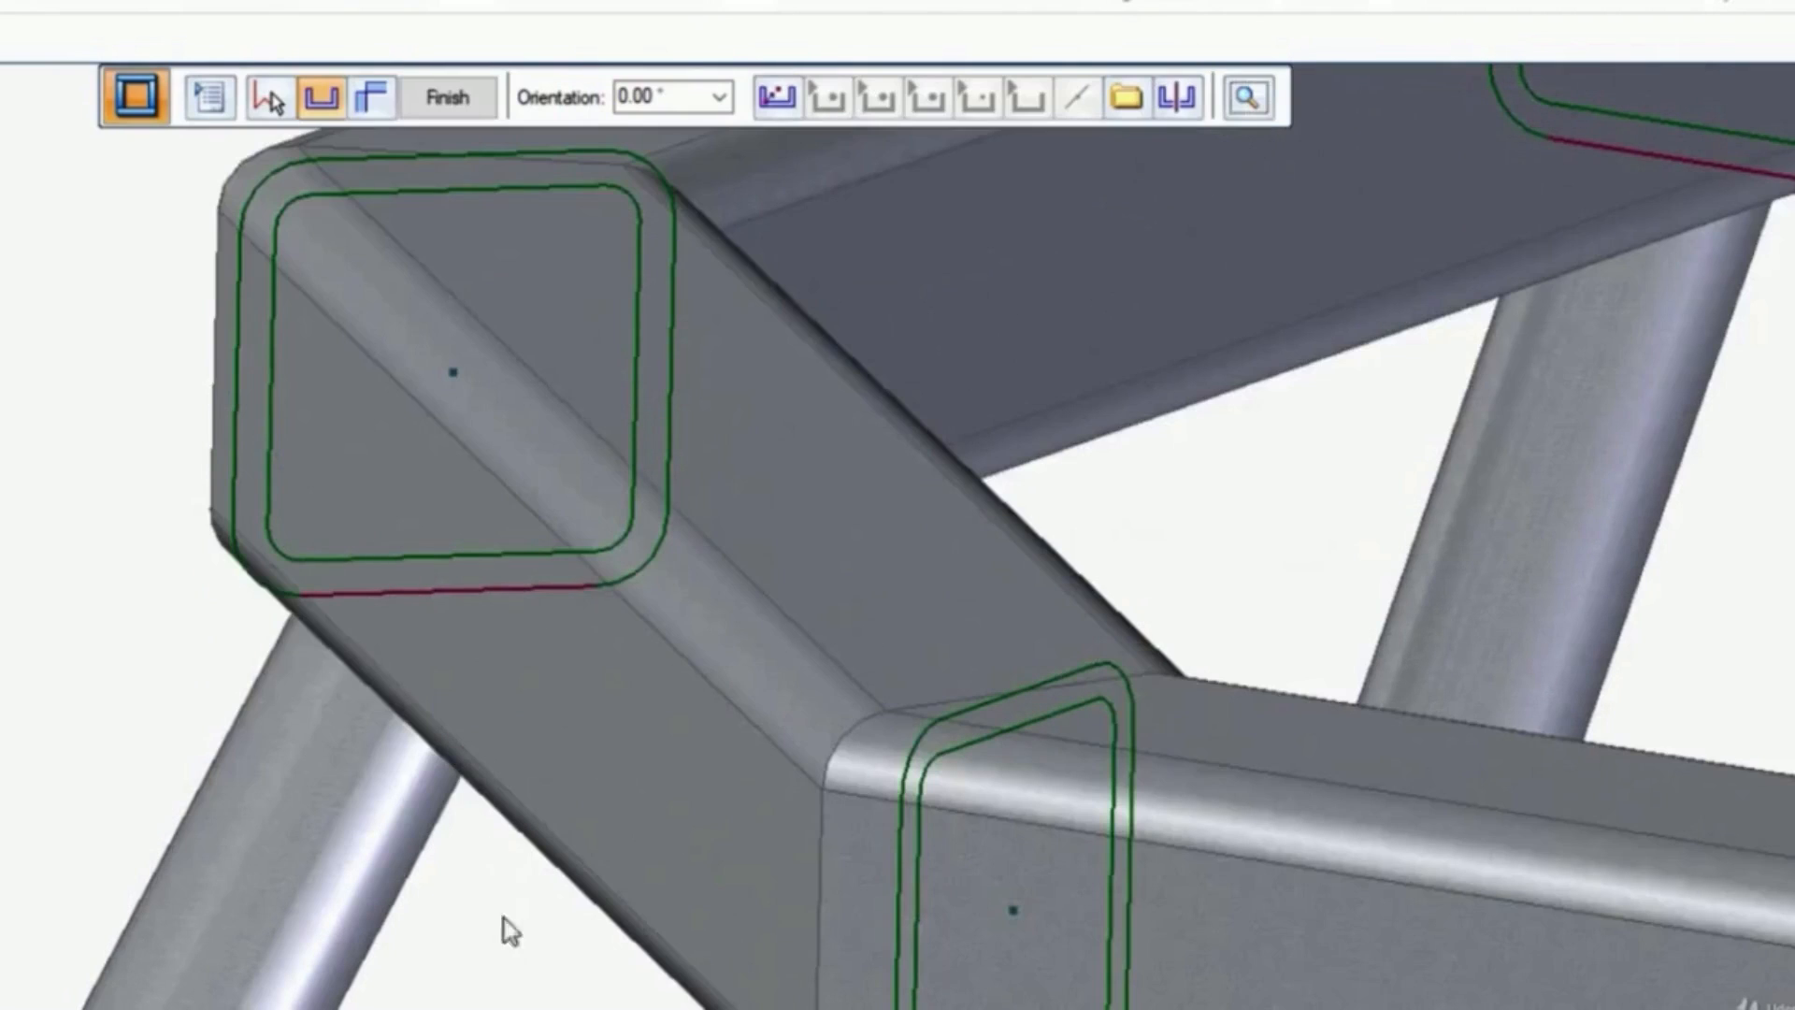
scroll(514, 978, down, 3)
middle_drag(530, 907, 558, 802)
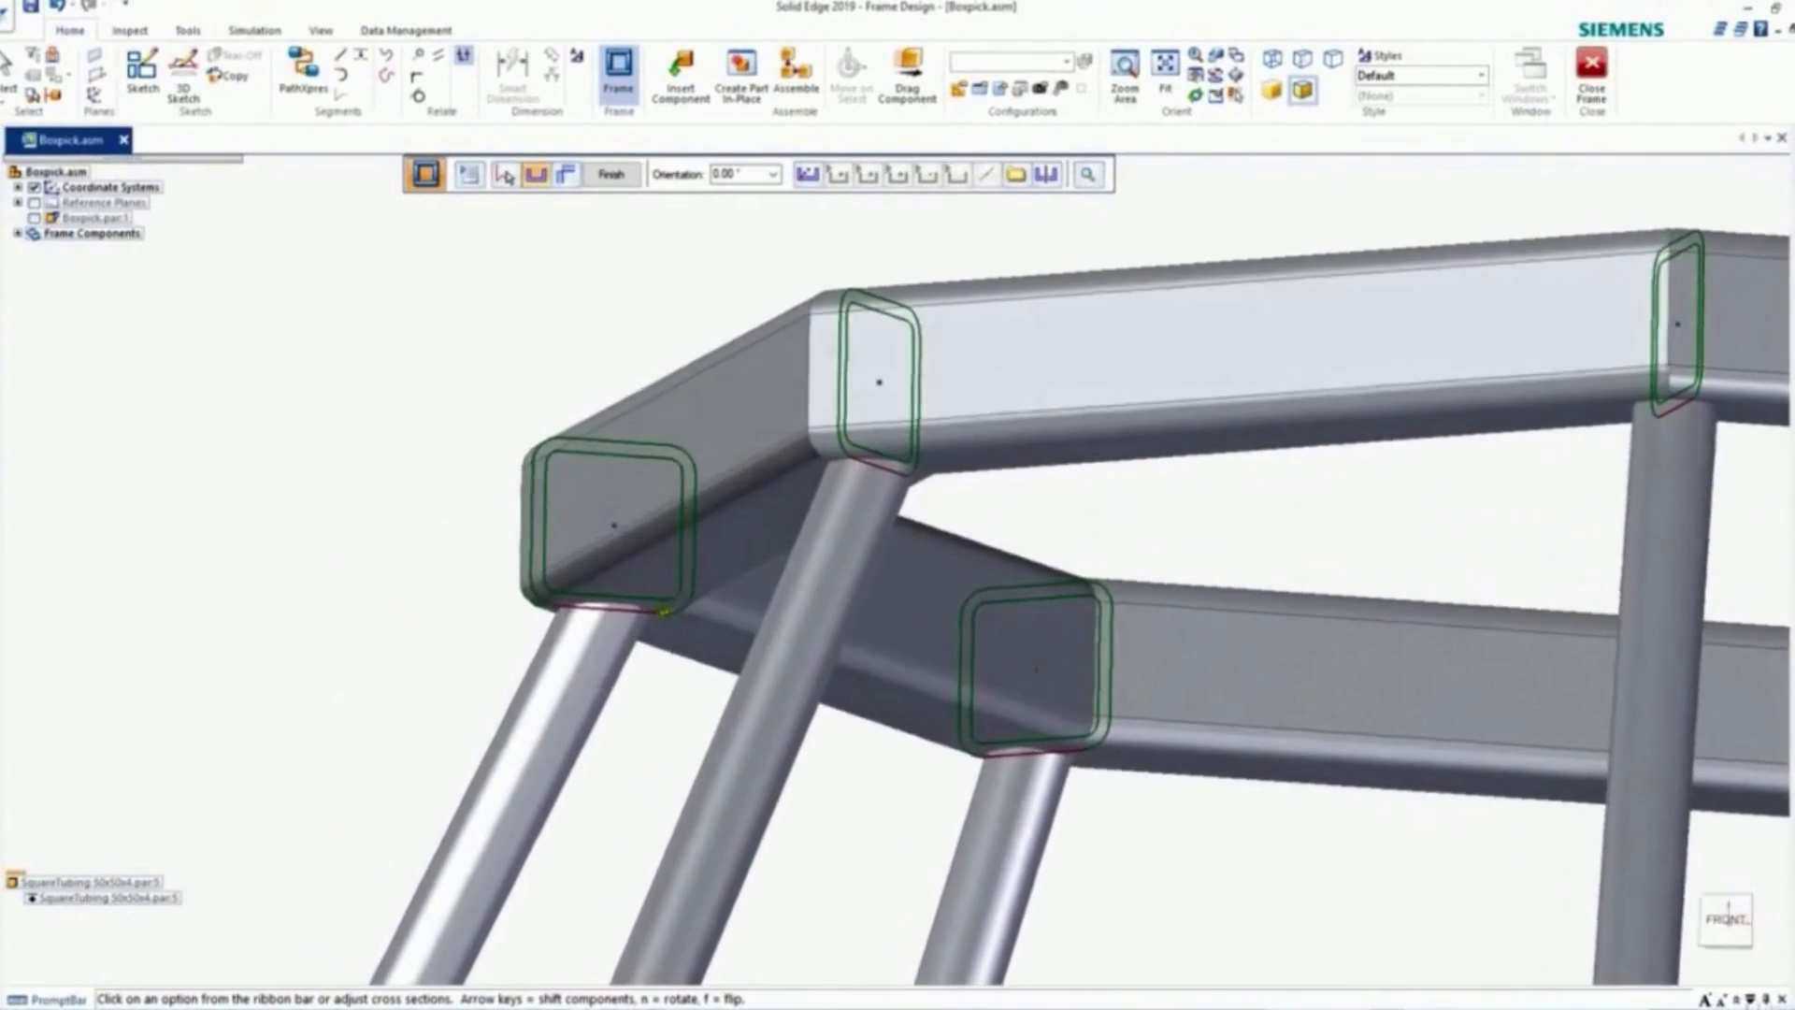
middle_drag(664, 612, 636, 625)
scroll(420, 632, down, 2)
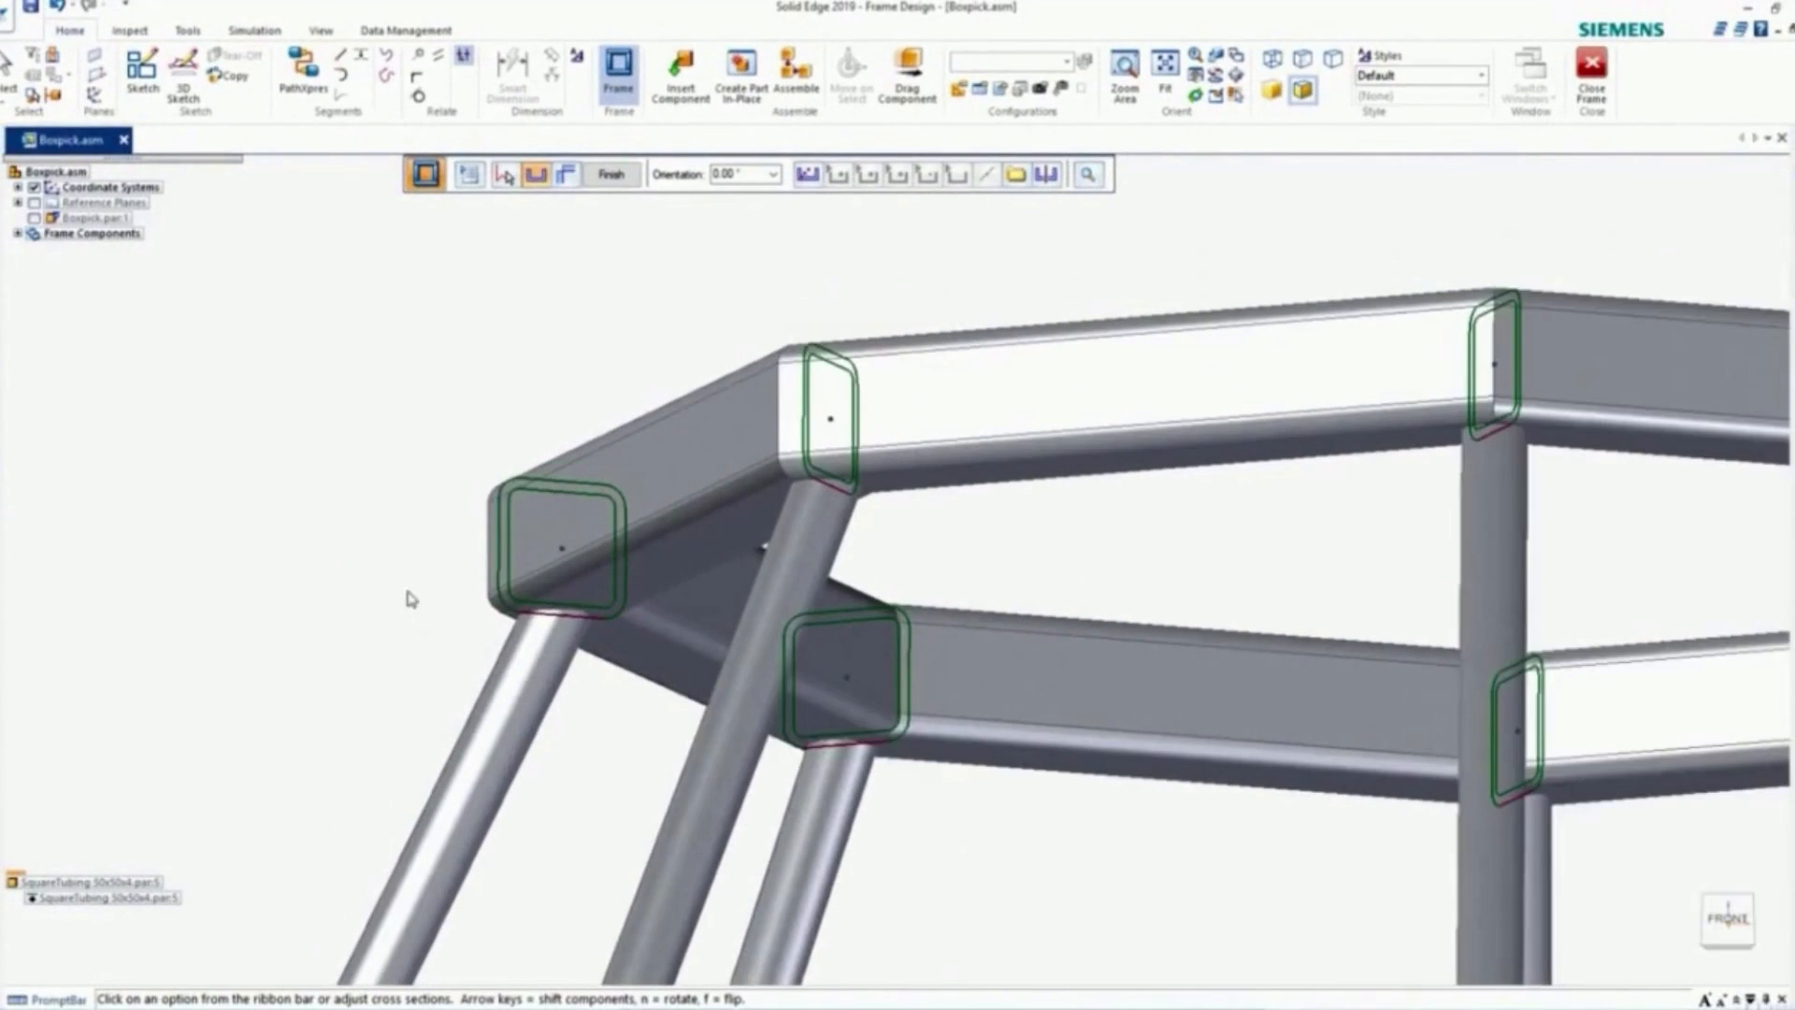
click(611, 176)
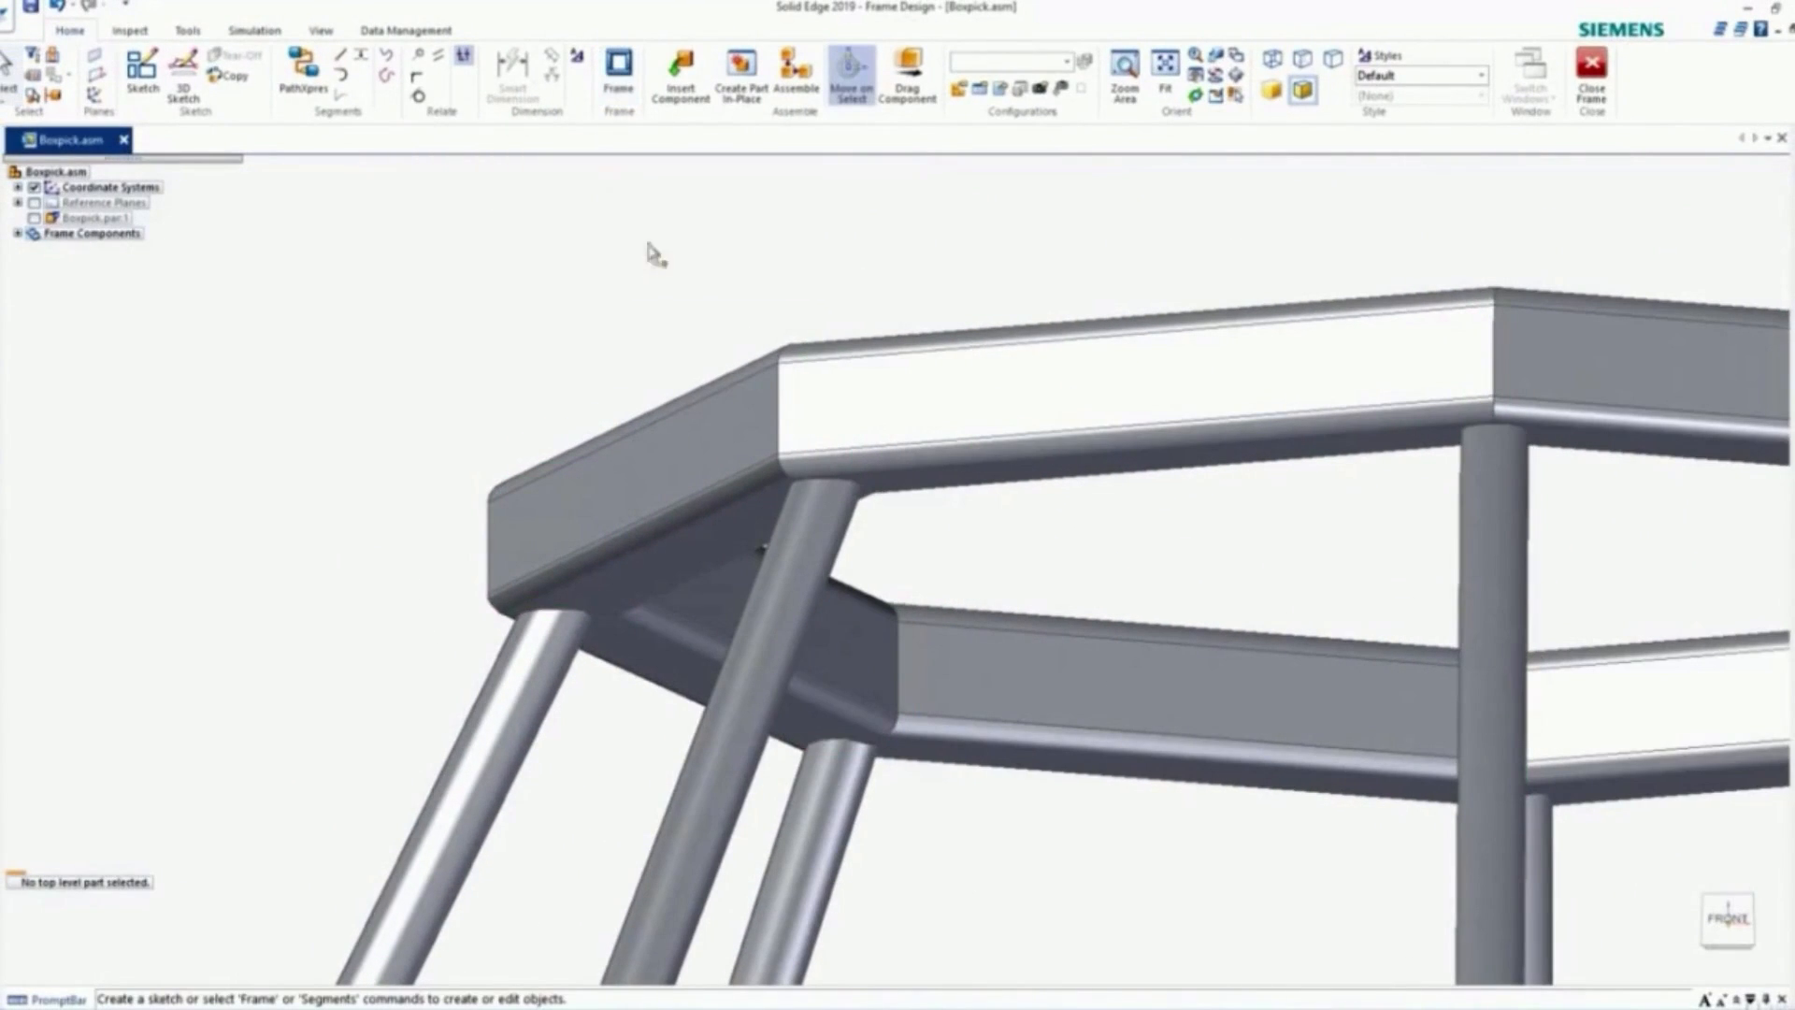
Step: Close the frame environment and apply the High Quality view style to the assembly
click(1730, 935)
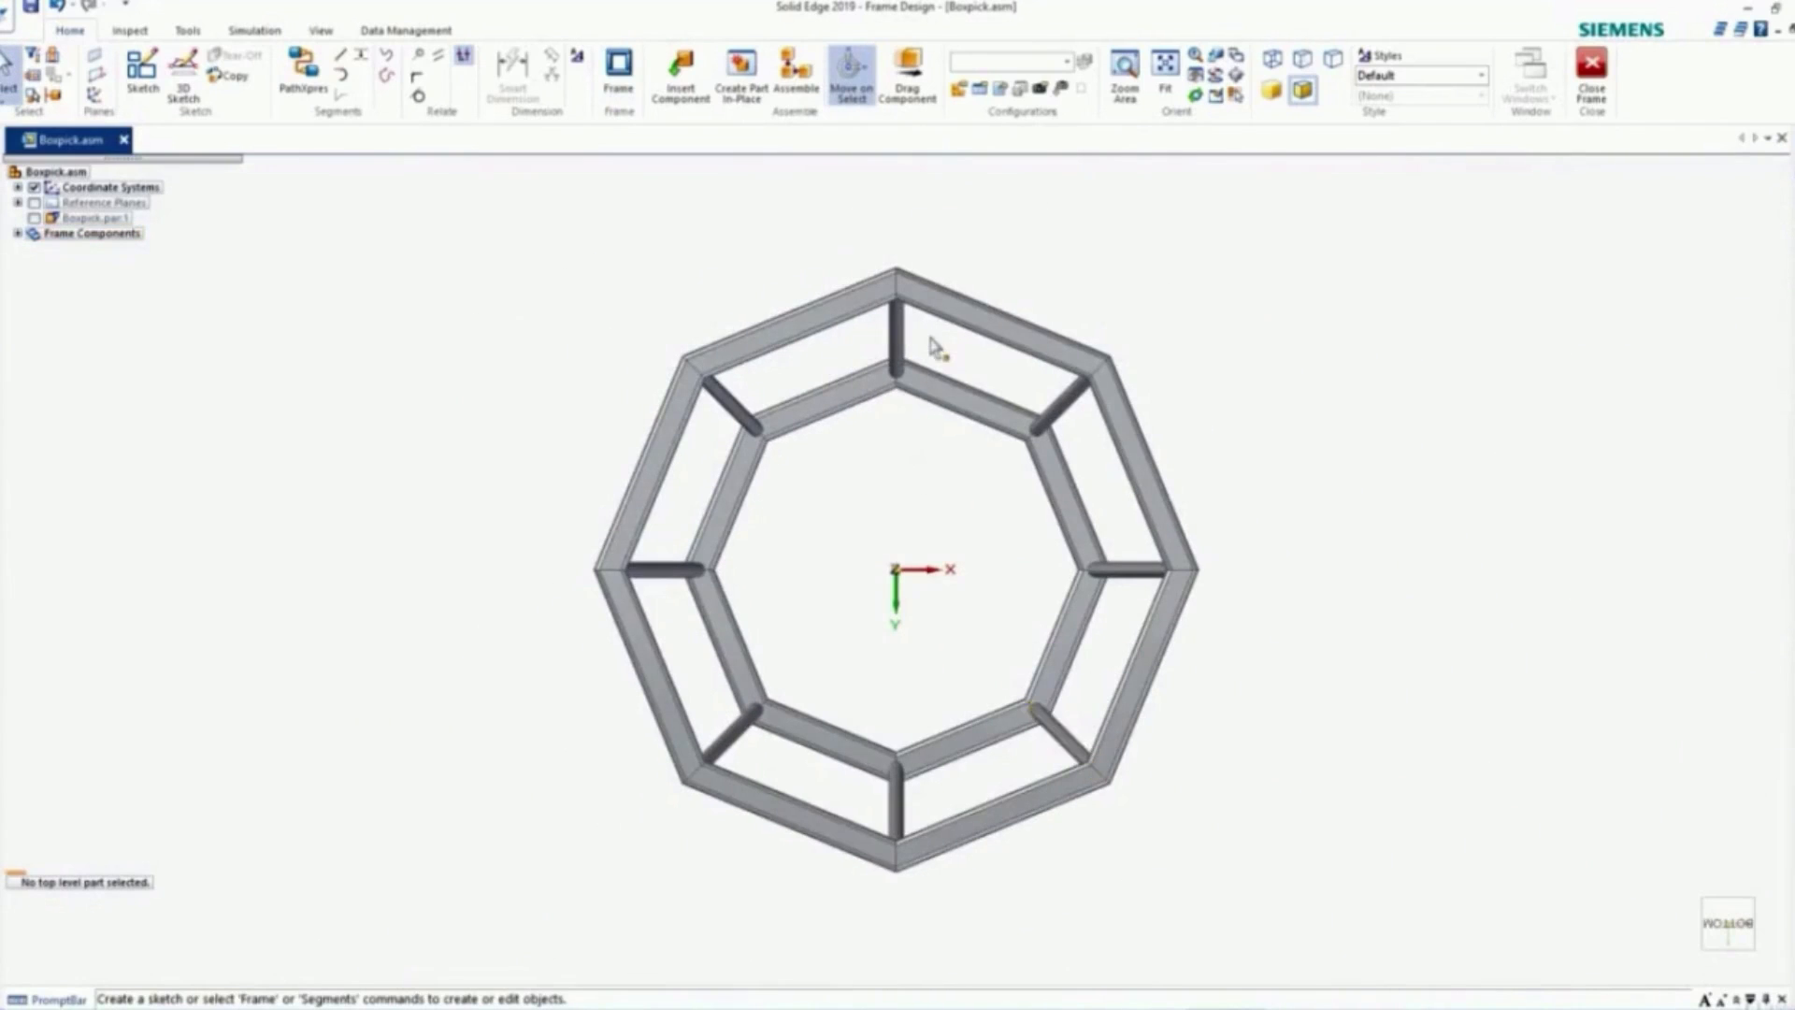
scroll(933, 346, up, 5)
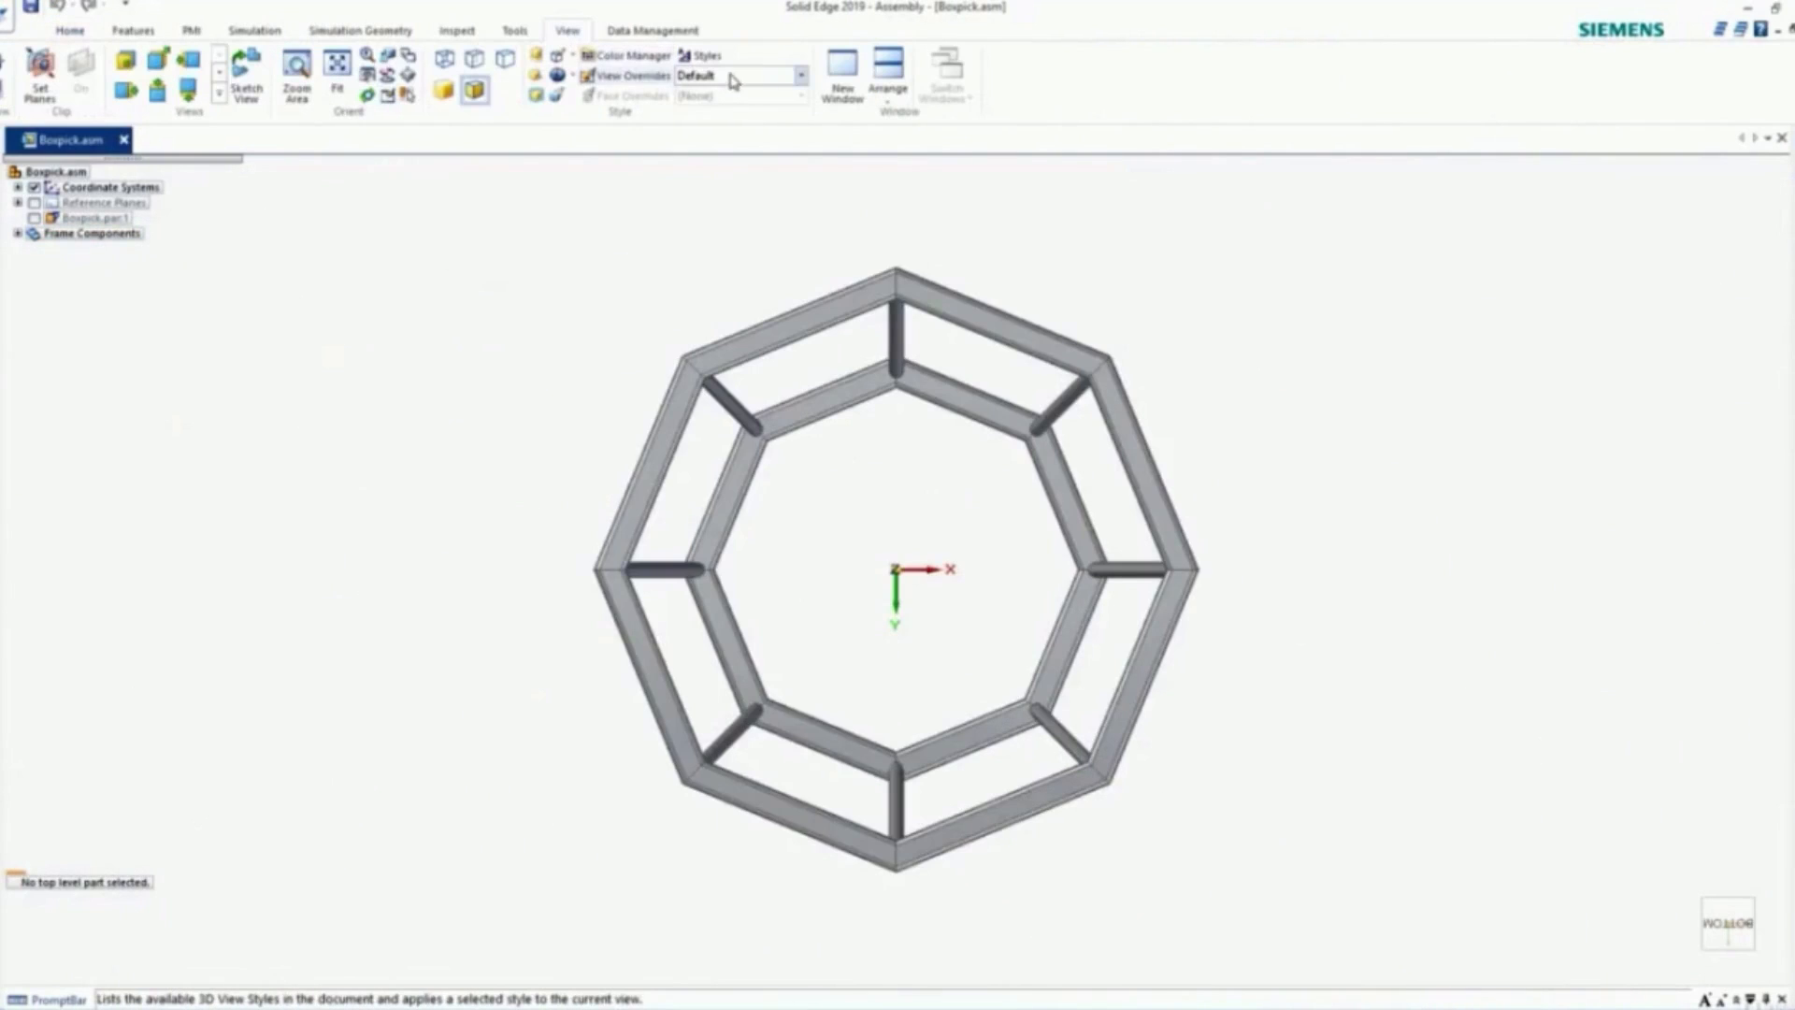
click(734, 75)
click(733, 109)
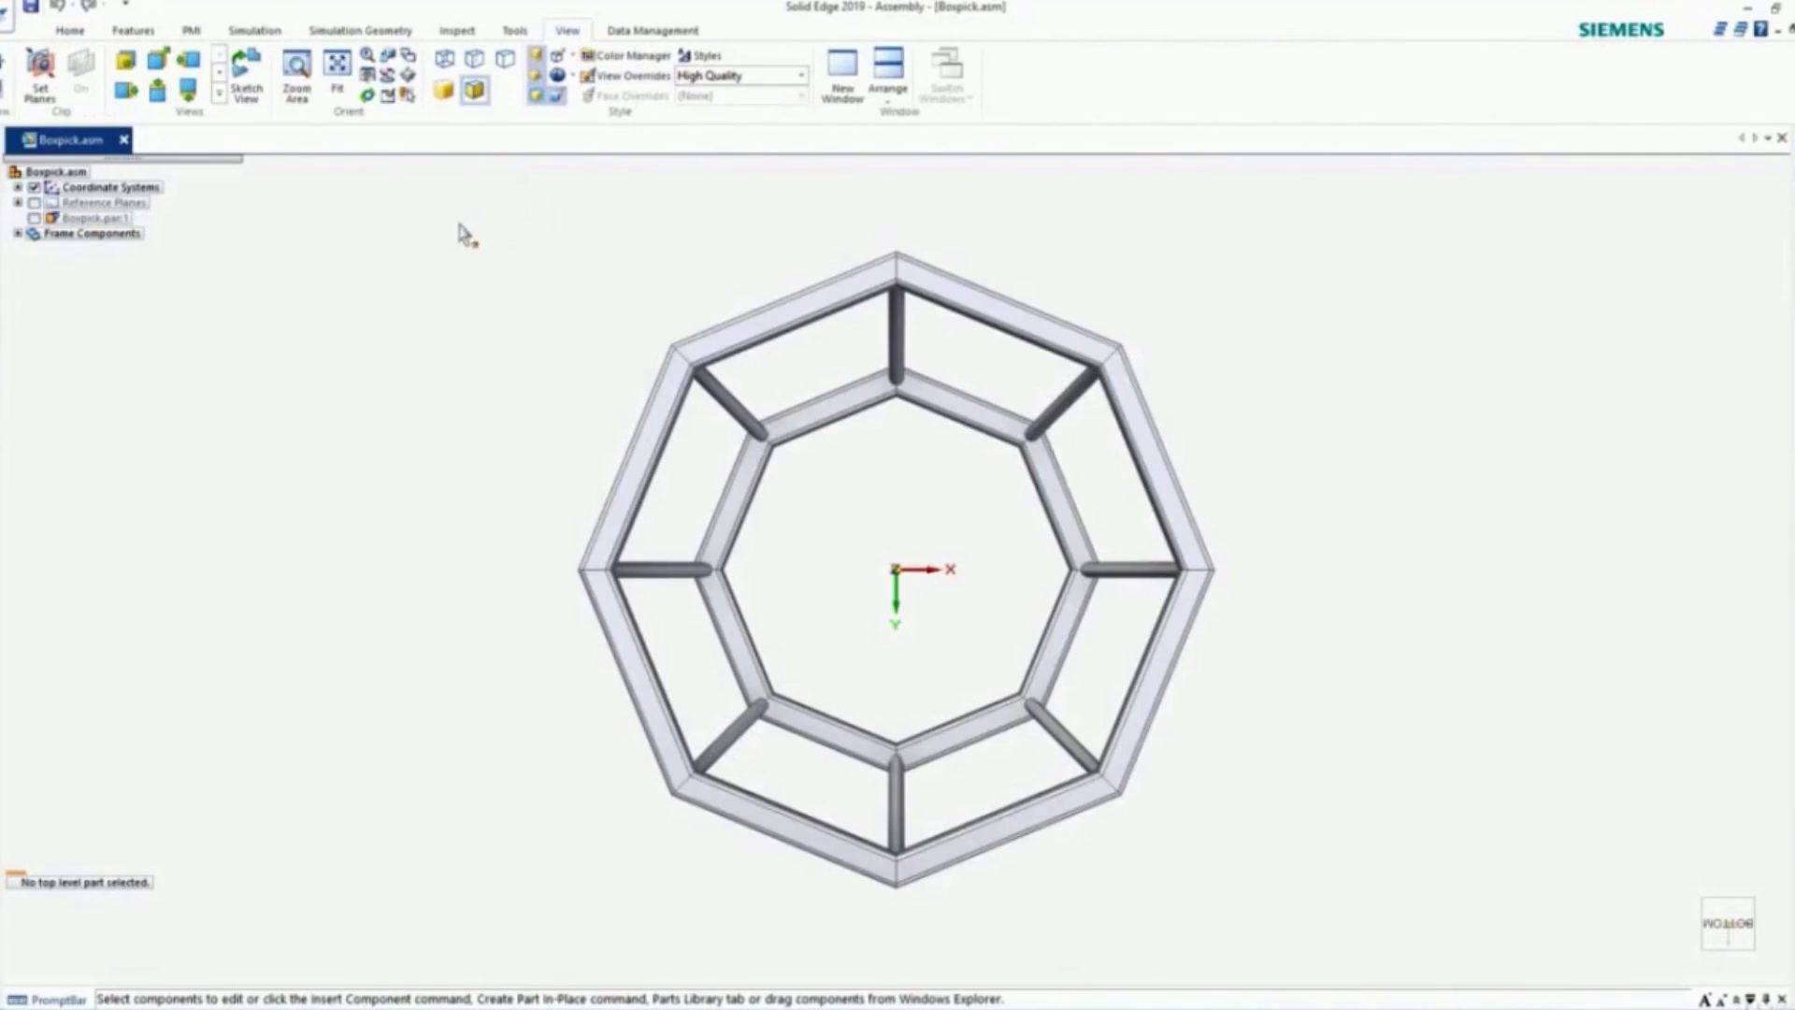